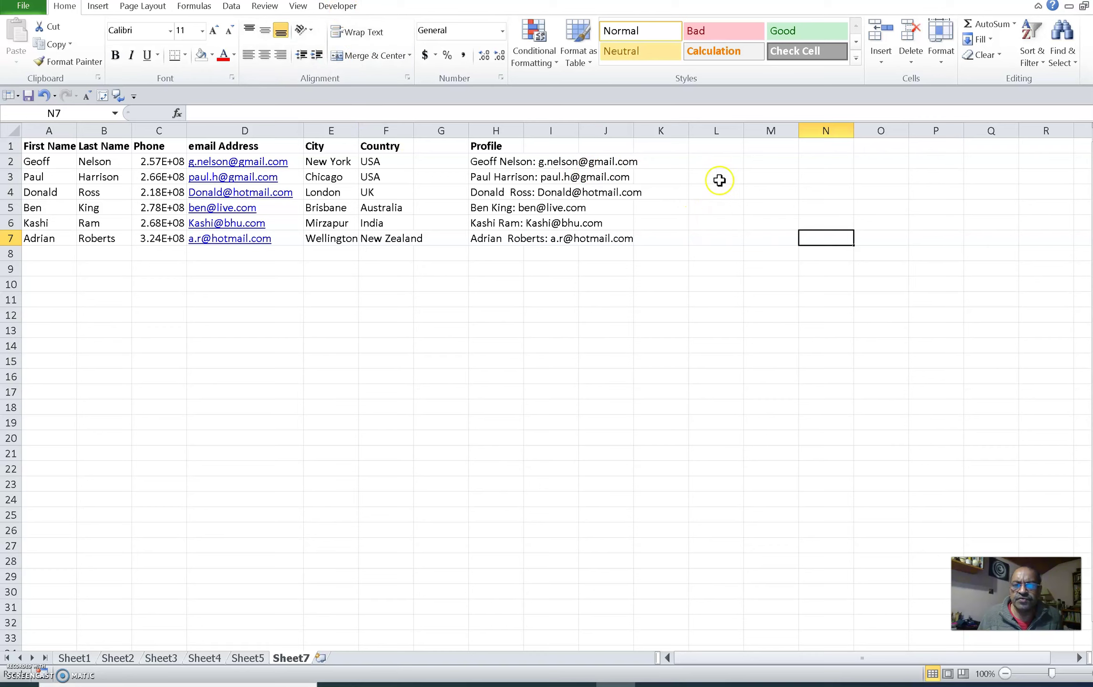
- Enter the heading "Verification Received" in cell L1
left_click(706, 150)
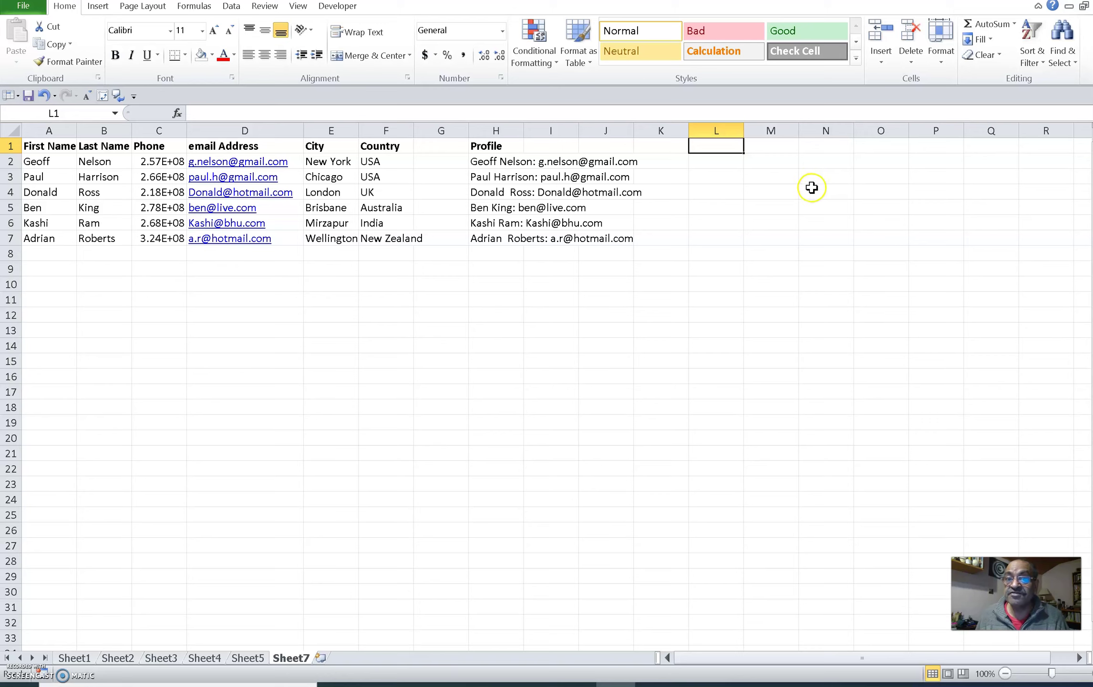
left_click(710, 149)
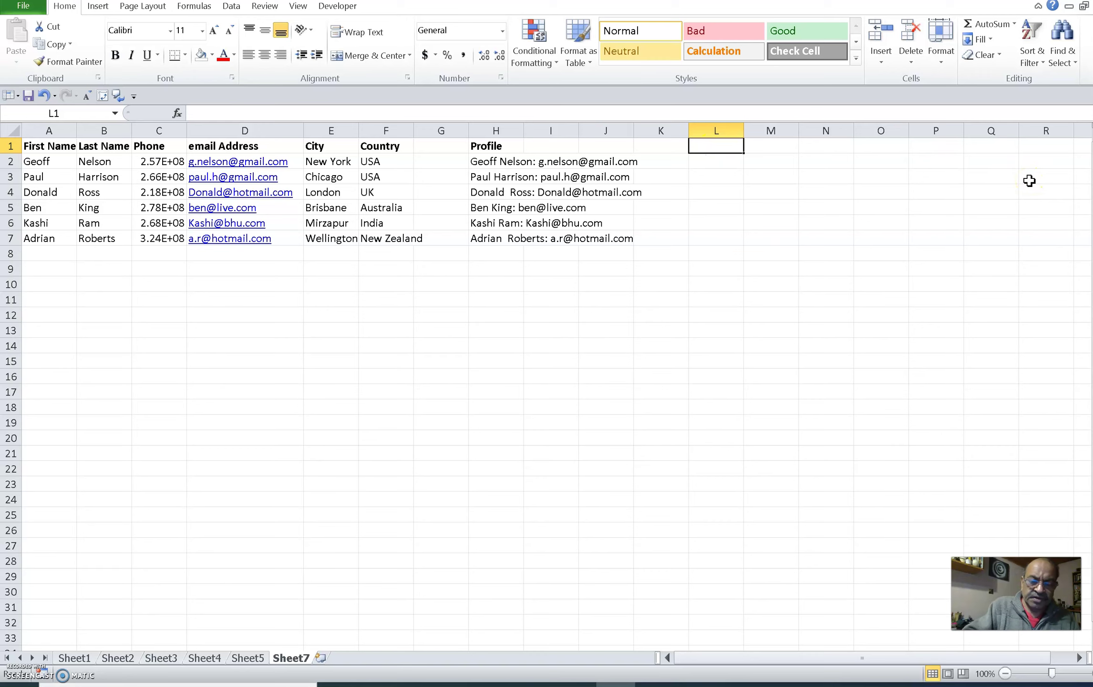
type("Verificatio")
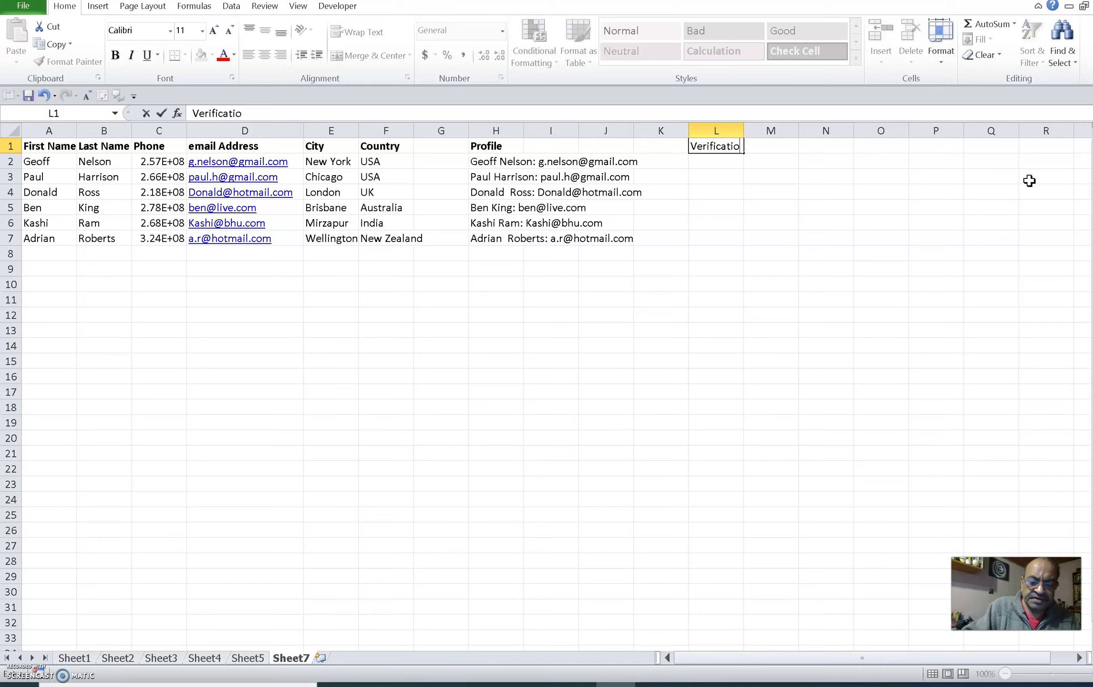
type("n Re")
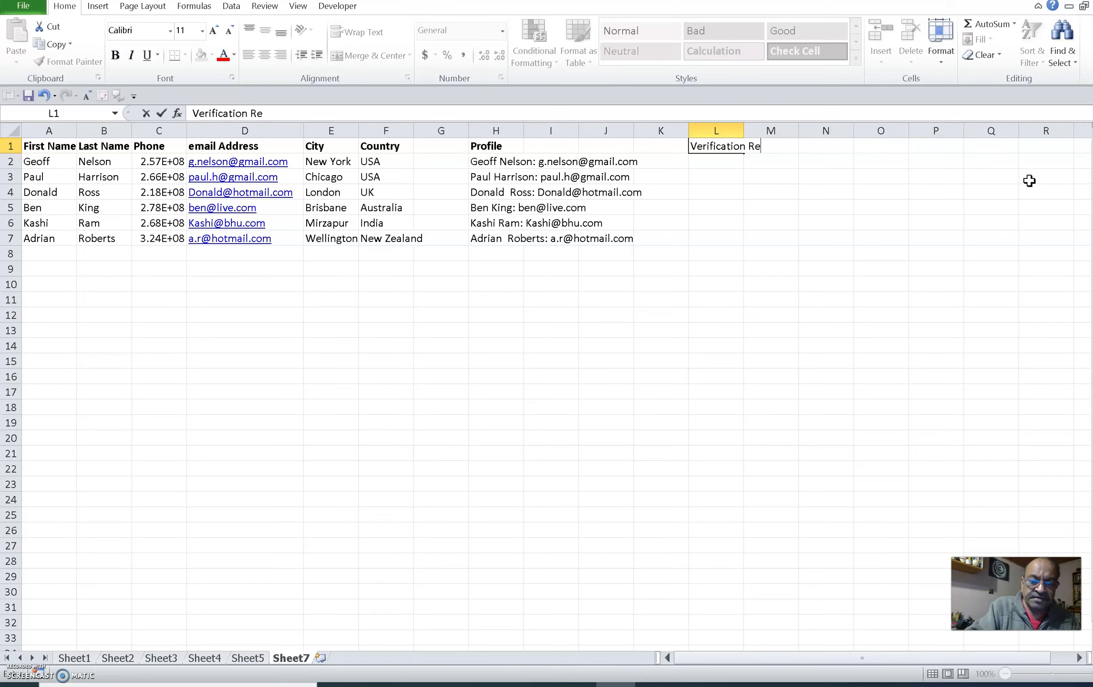
type("ceived")
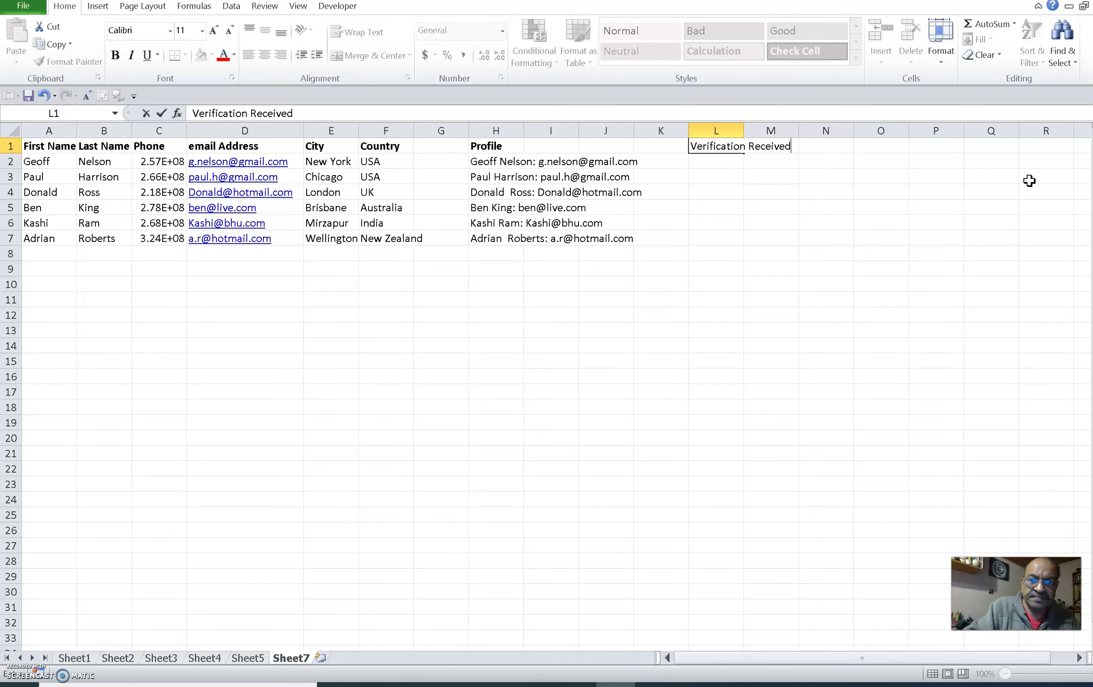
left_click(764, 254)
- Make the "Verification Received" heading in cell L1 bold
left_click(700, 146)
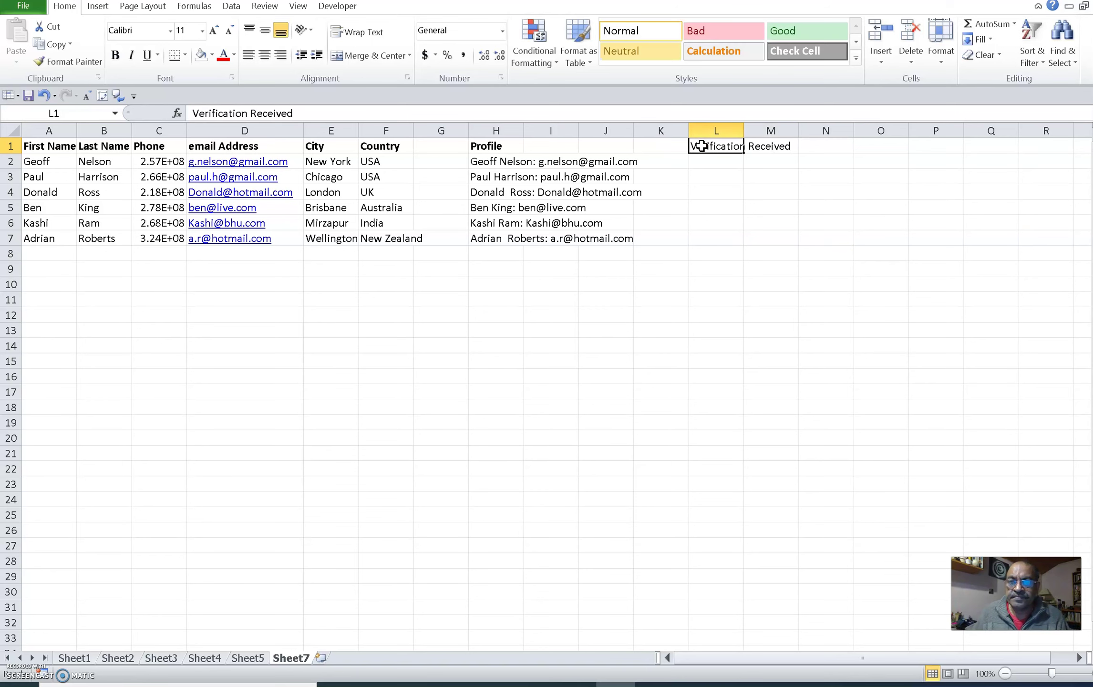
left_click(115, 55)
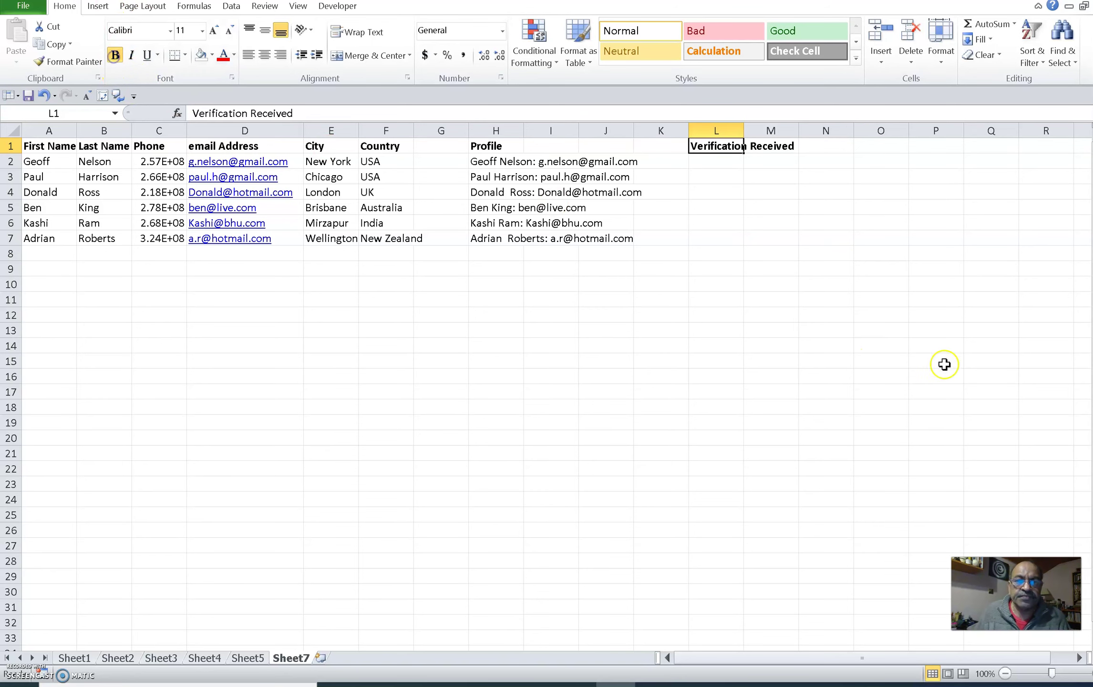
left_click(917, 330)
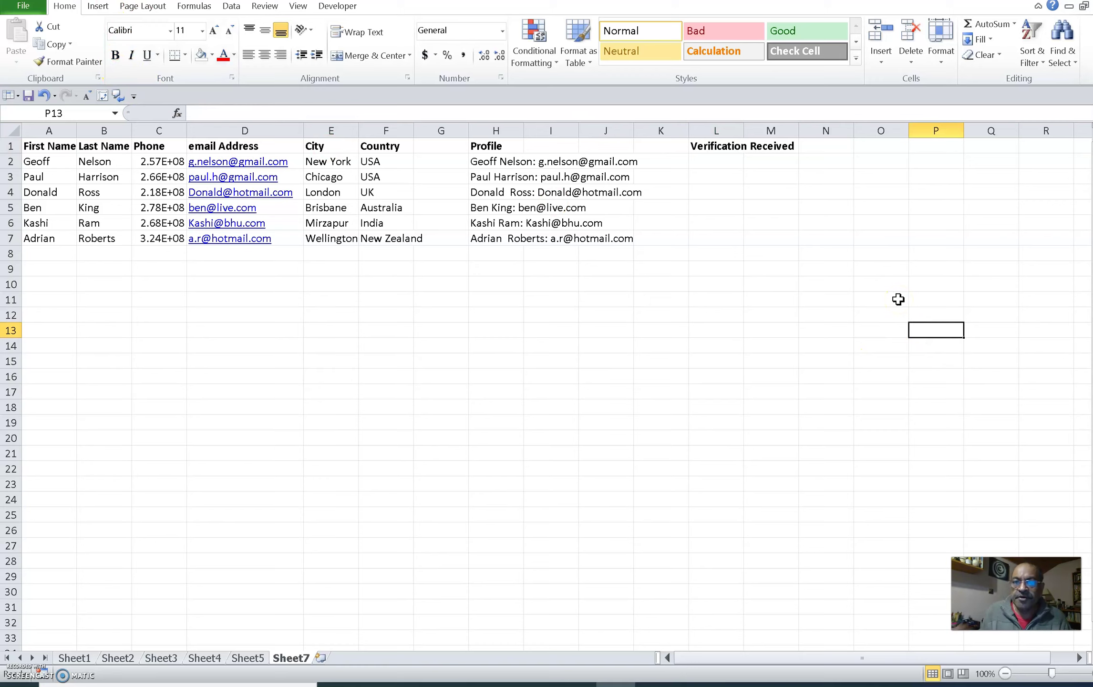
- Check in the ribbon customization options that Developer is enabled among the main tabs, and accept the options
left_click(720, 164)
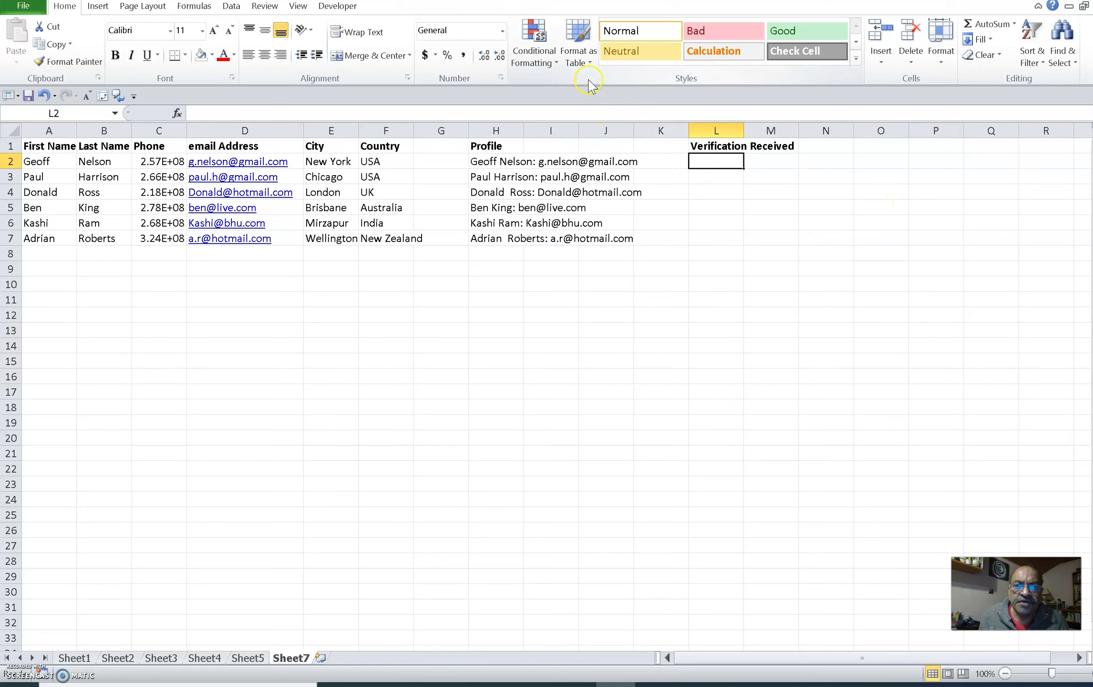
left_click(344, 6)
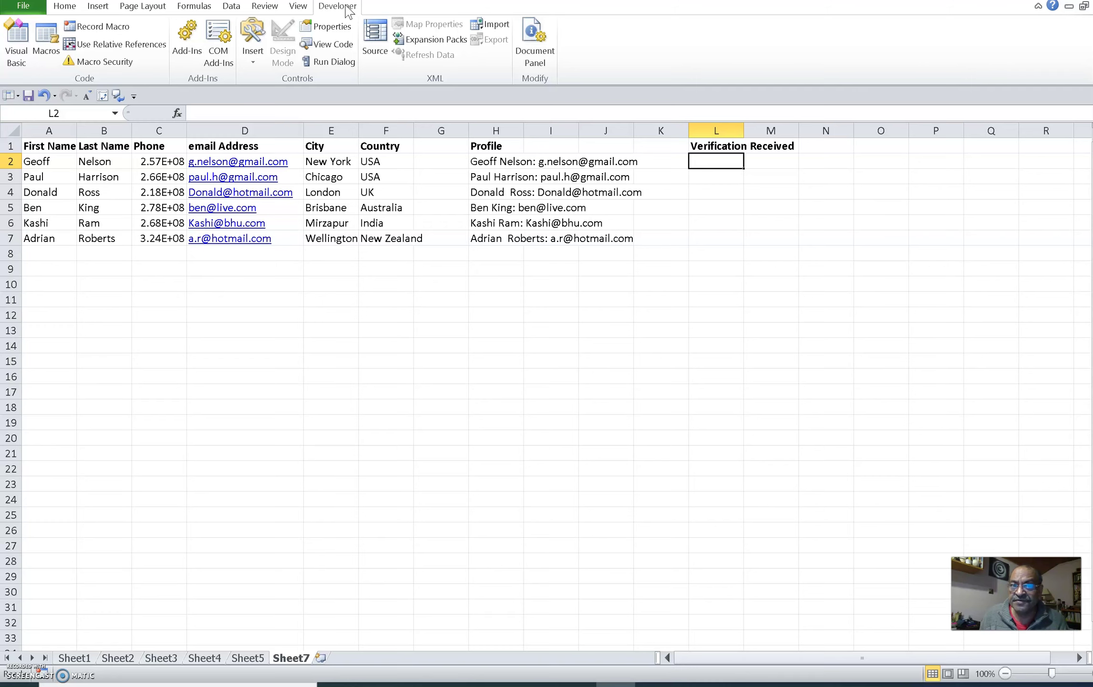
right_click(655, 36)
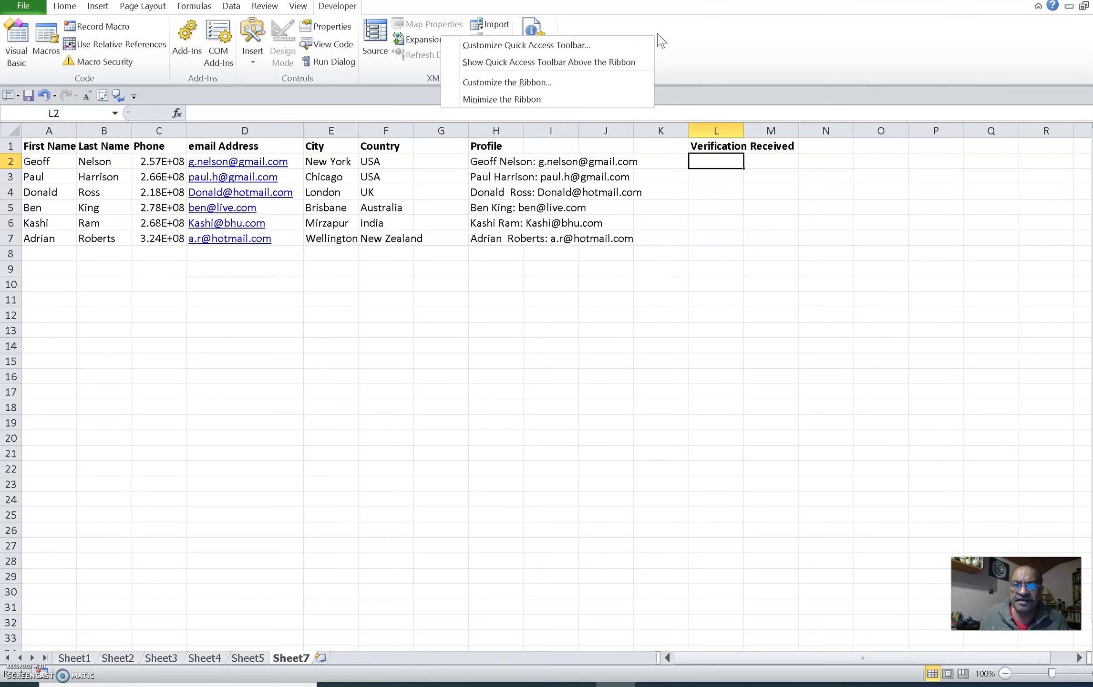
left_click(583, 82)
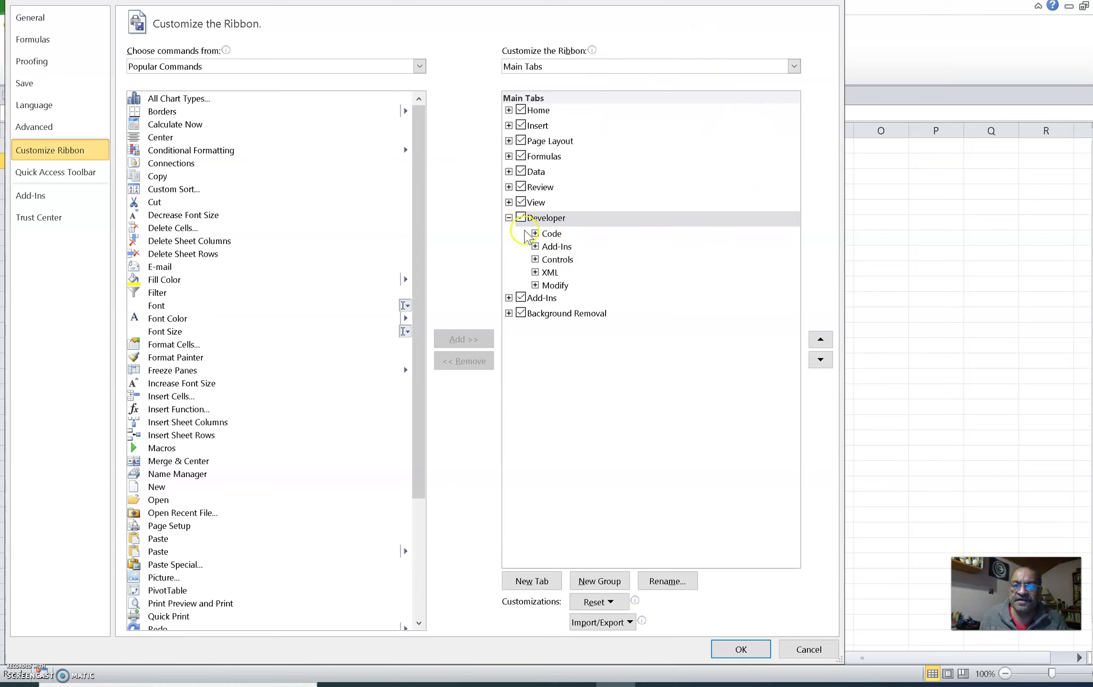
left_click(523, 221)
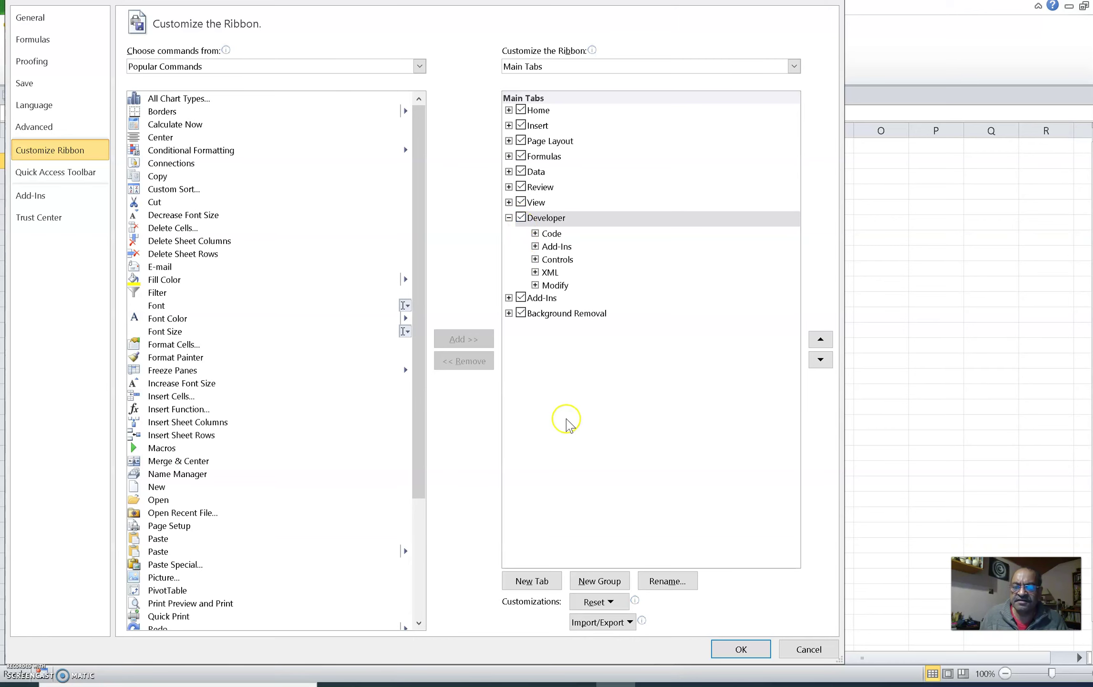
left_click(744, 649)
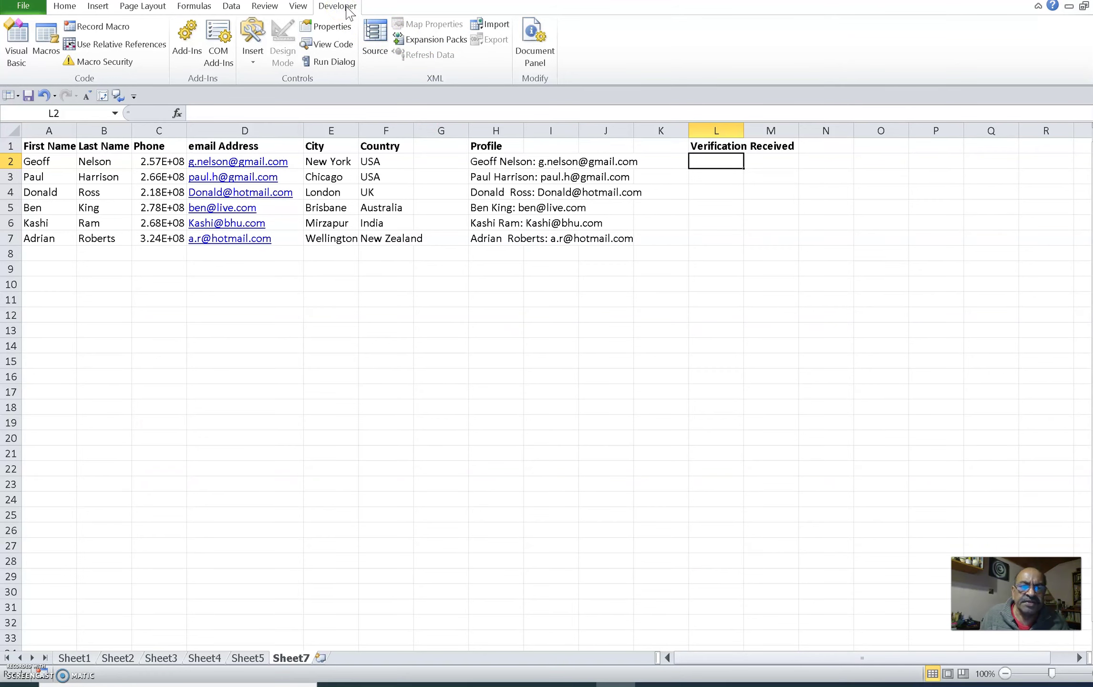
- Insert a check box form control over cell L2, beneath the "Verification Received" heading
left_click(261, 62)
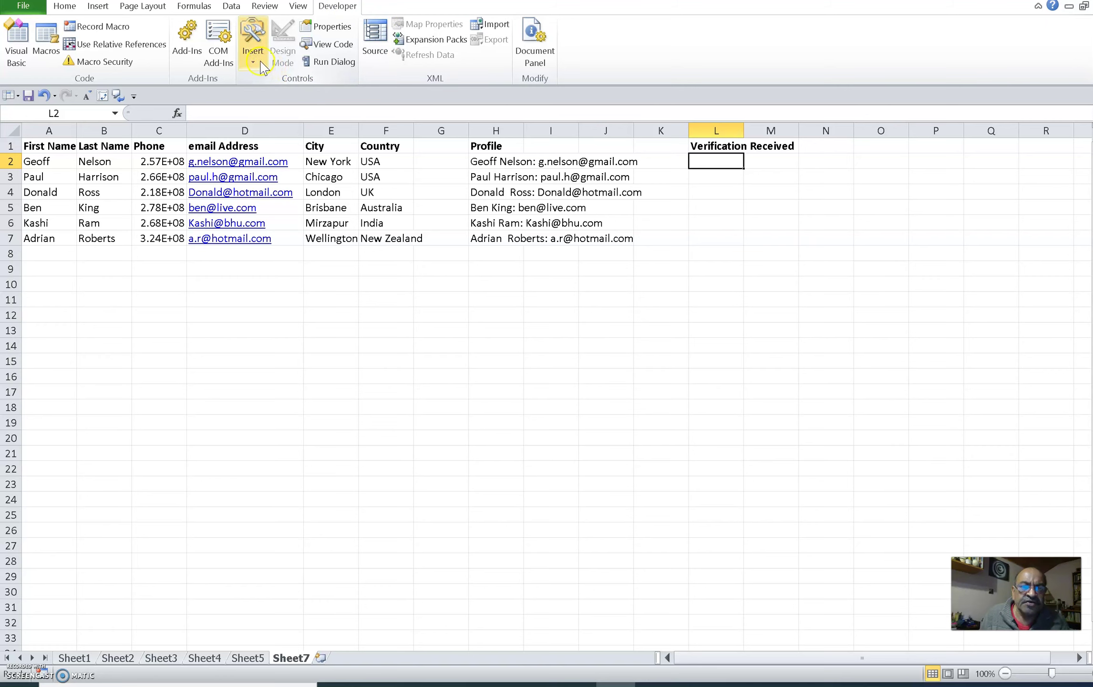
left_click(261, 63)
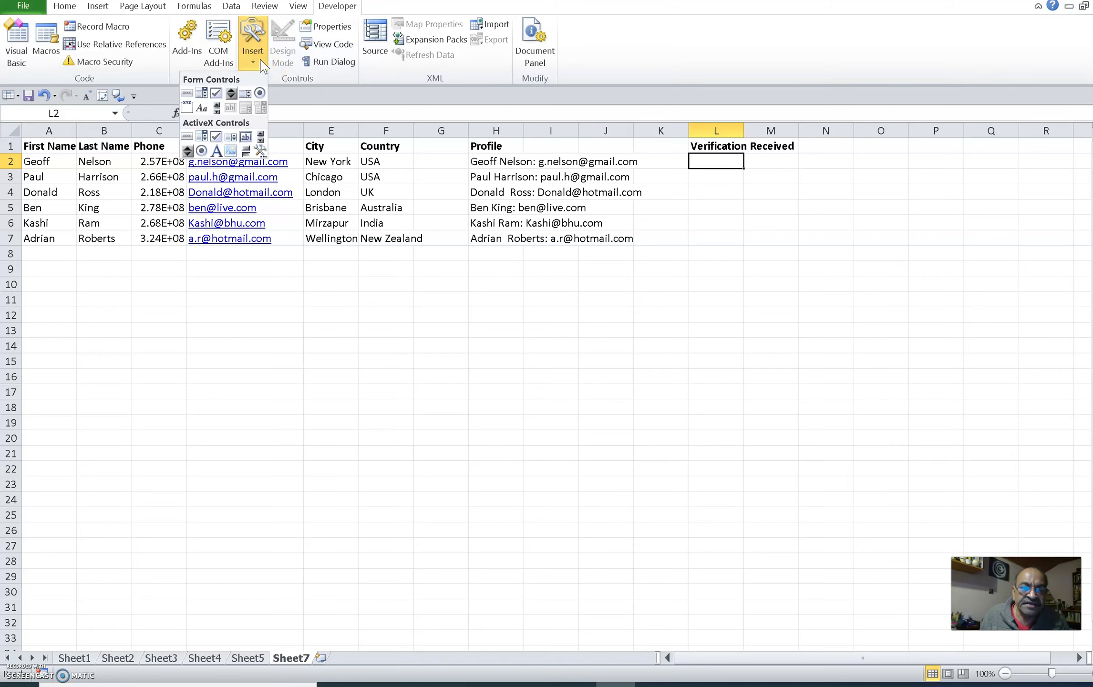
left_click(187, 94)
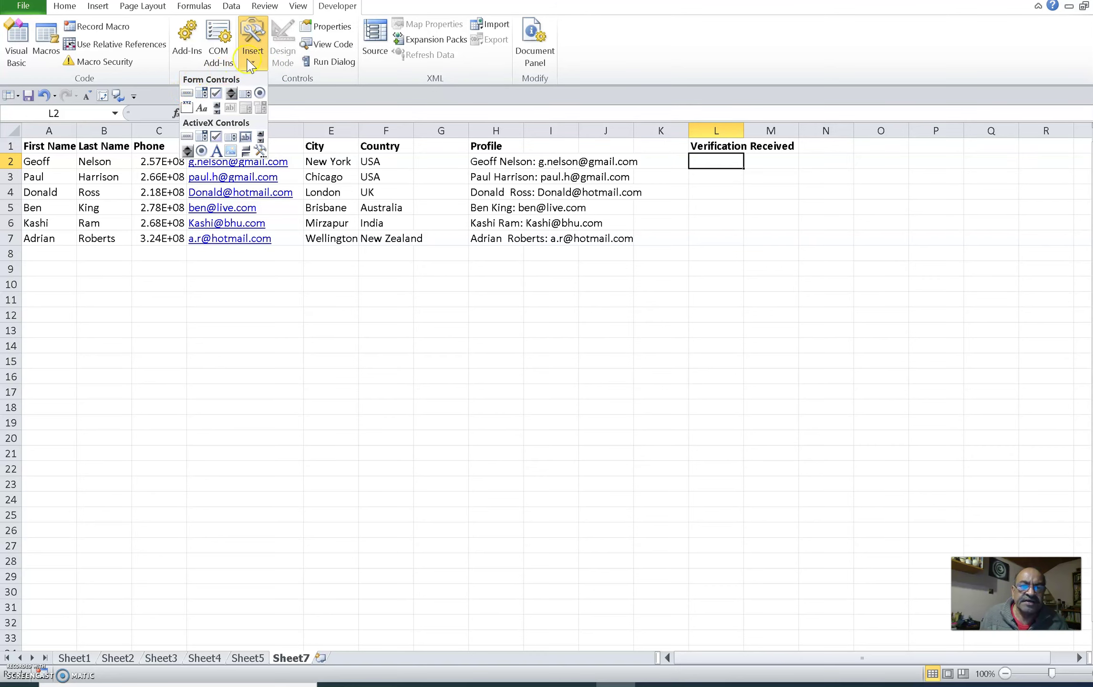
left_click(216, 94)
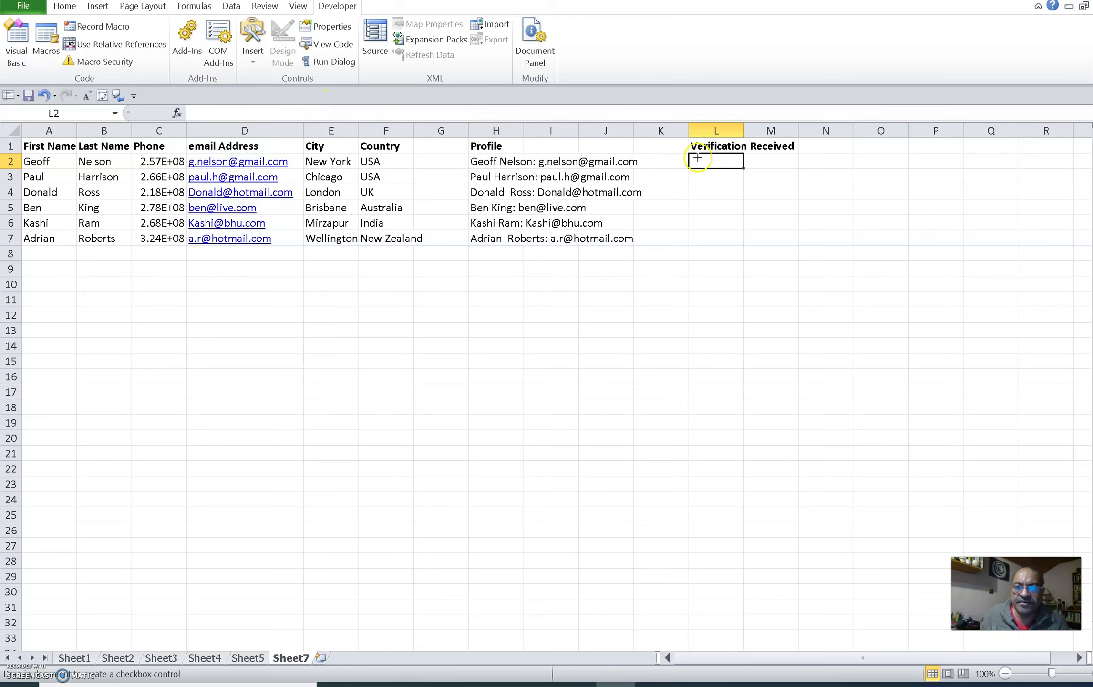
left_click_drag(695, 156, 744, 160)
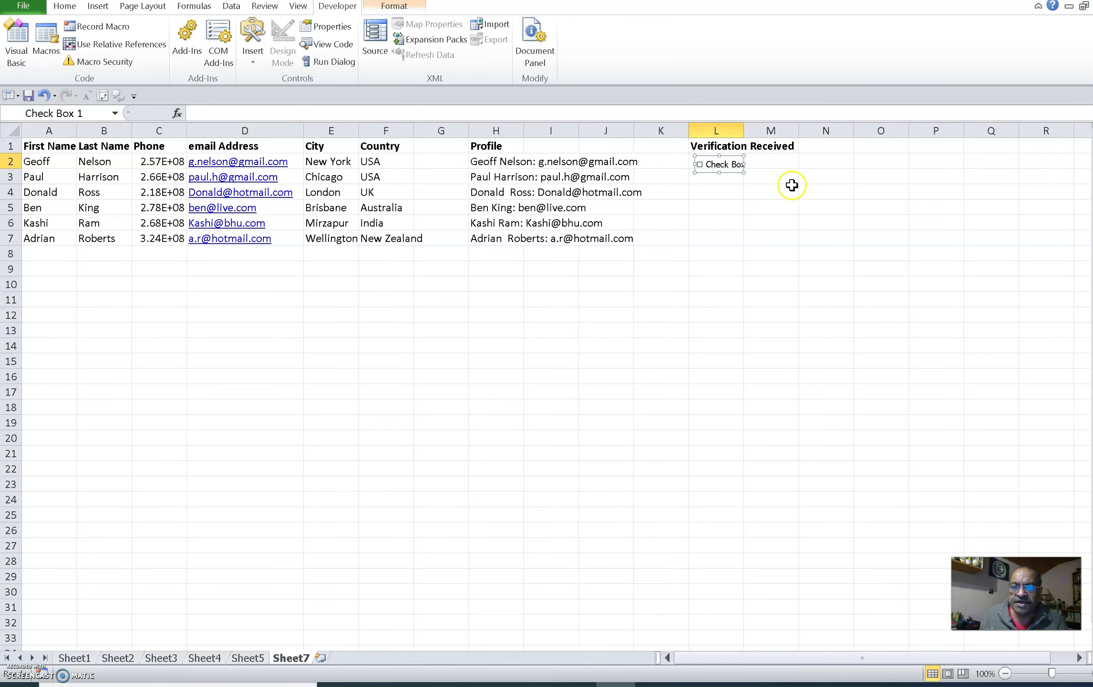
- Move the check box slightly upward to line it up with row 2 in column L
right_click(745, 167)
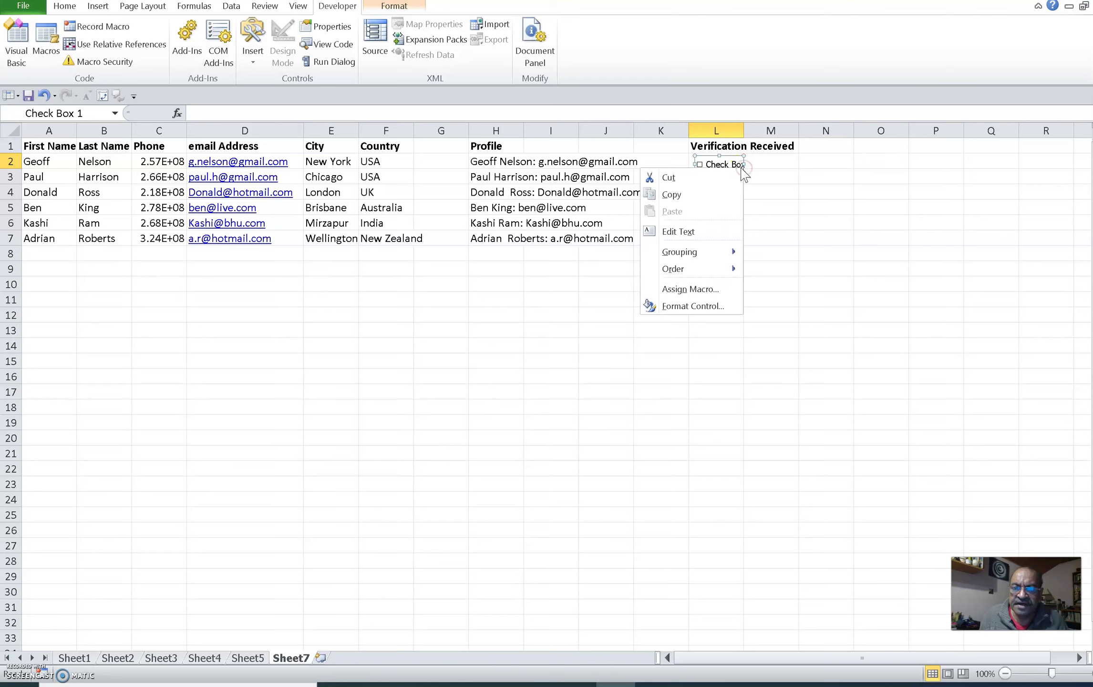
left_click(738, 164)
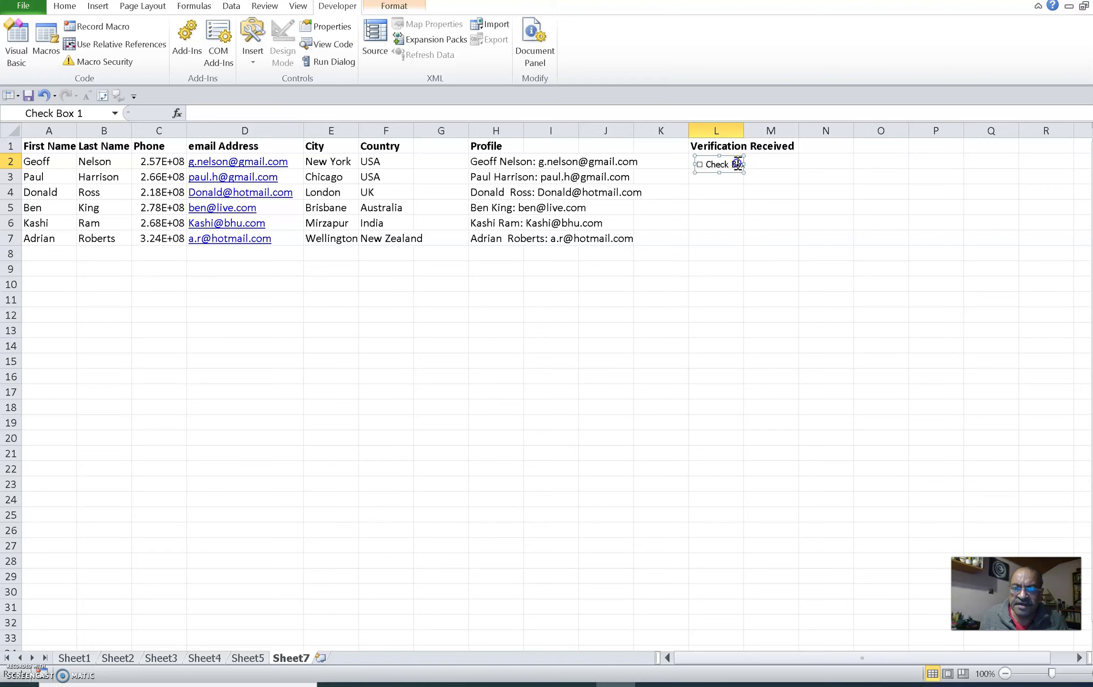
left_click(709, 170)
left_click_drag(704, 170, 704, 169)
left_click(733, 166)
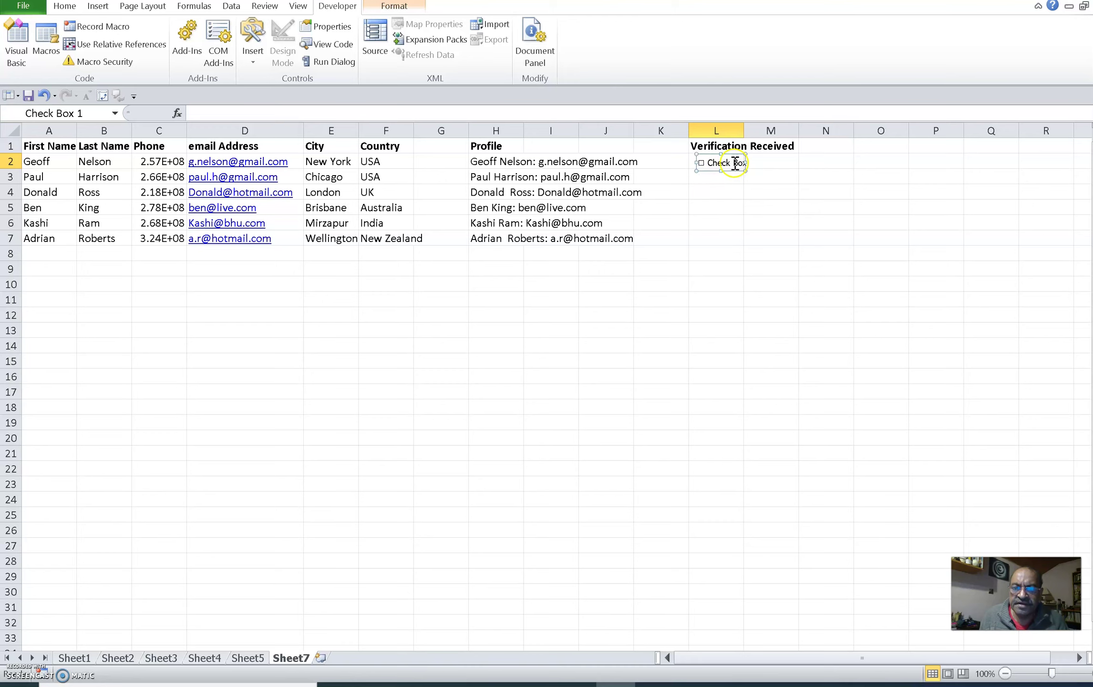
- Widen column L so that the whole check box with its label fits inside cell L2
right_click(736, 165)
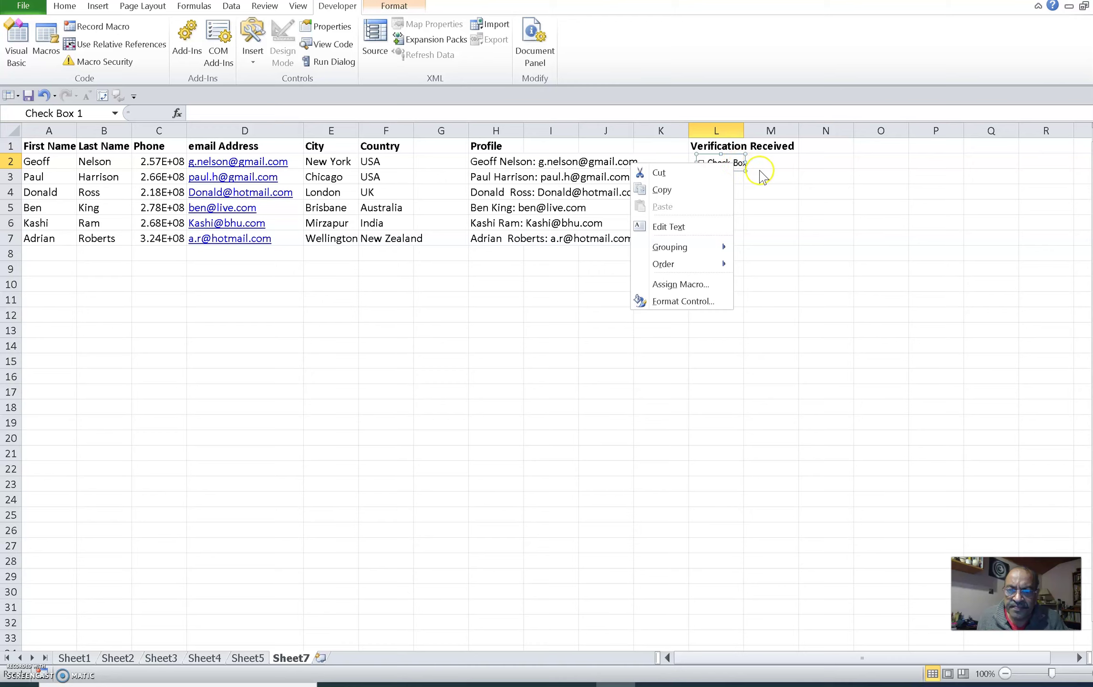
key("Escape")
left_click(760, 162)
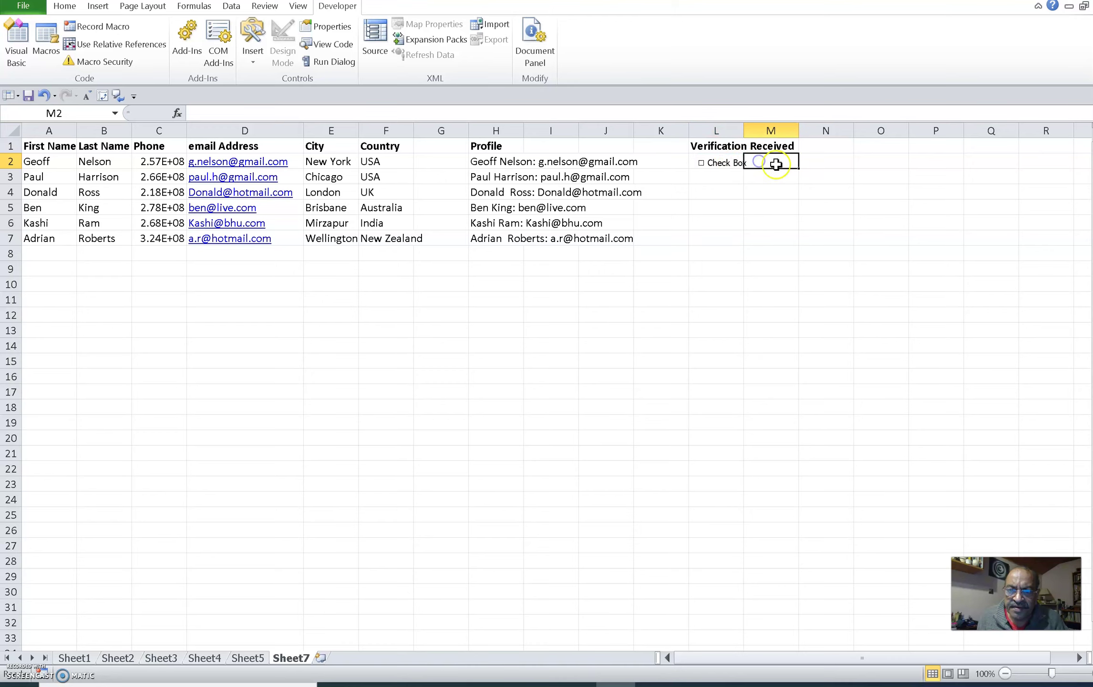
key("Left")
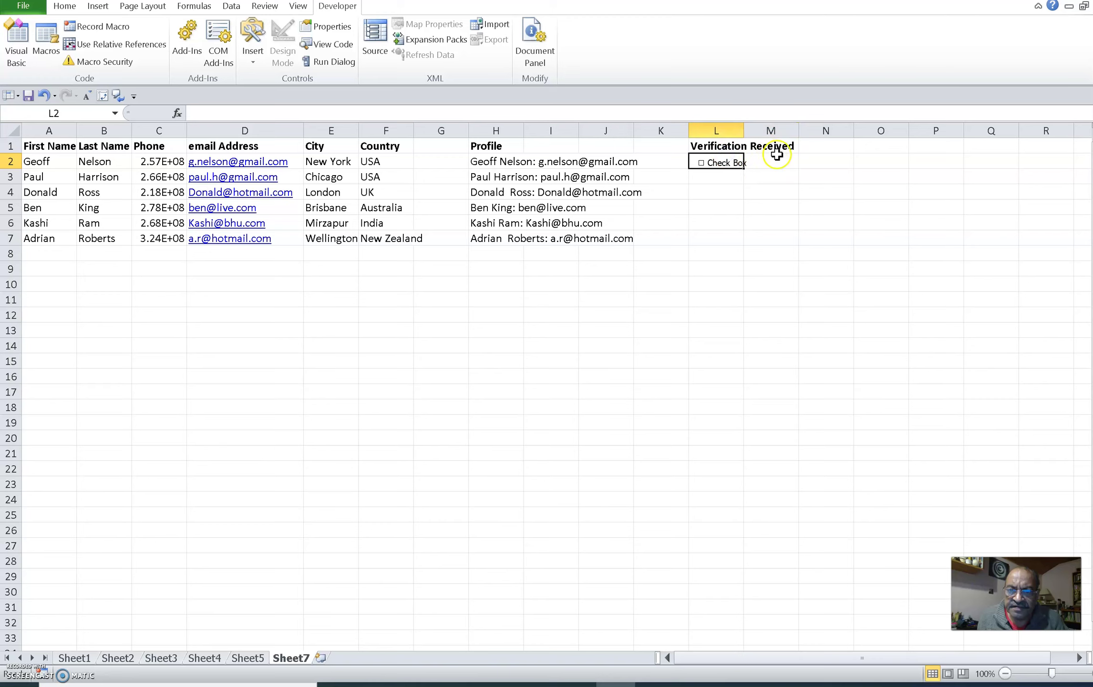
left_click_drag(743, 130, 764, 131)
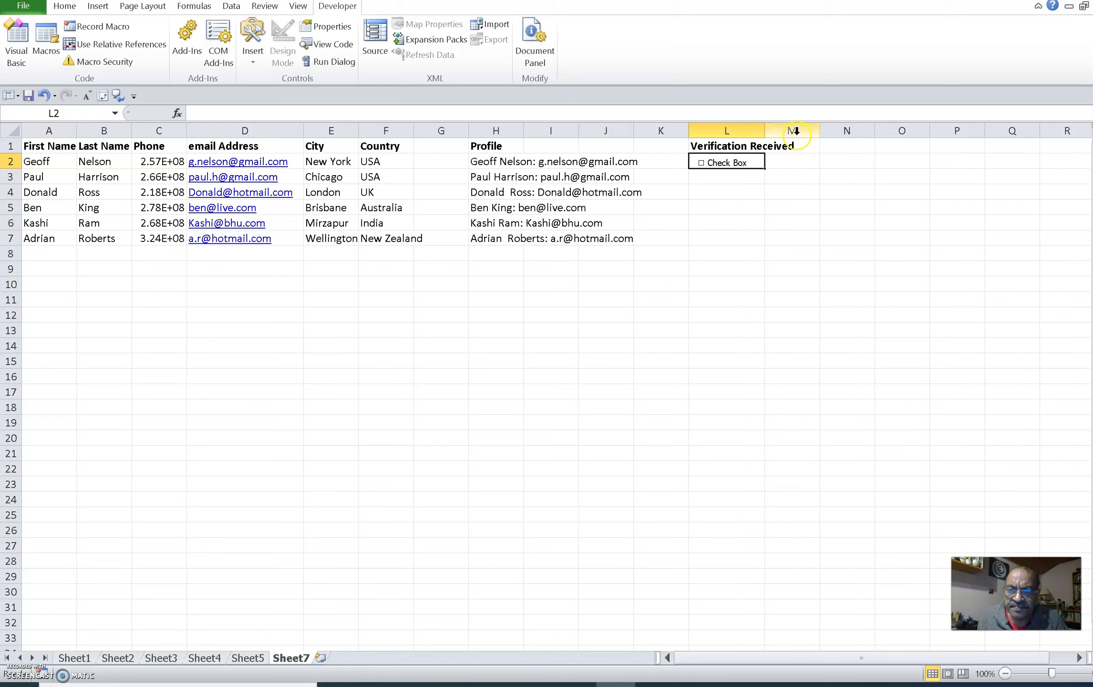
left_click(758, 190)
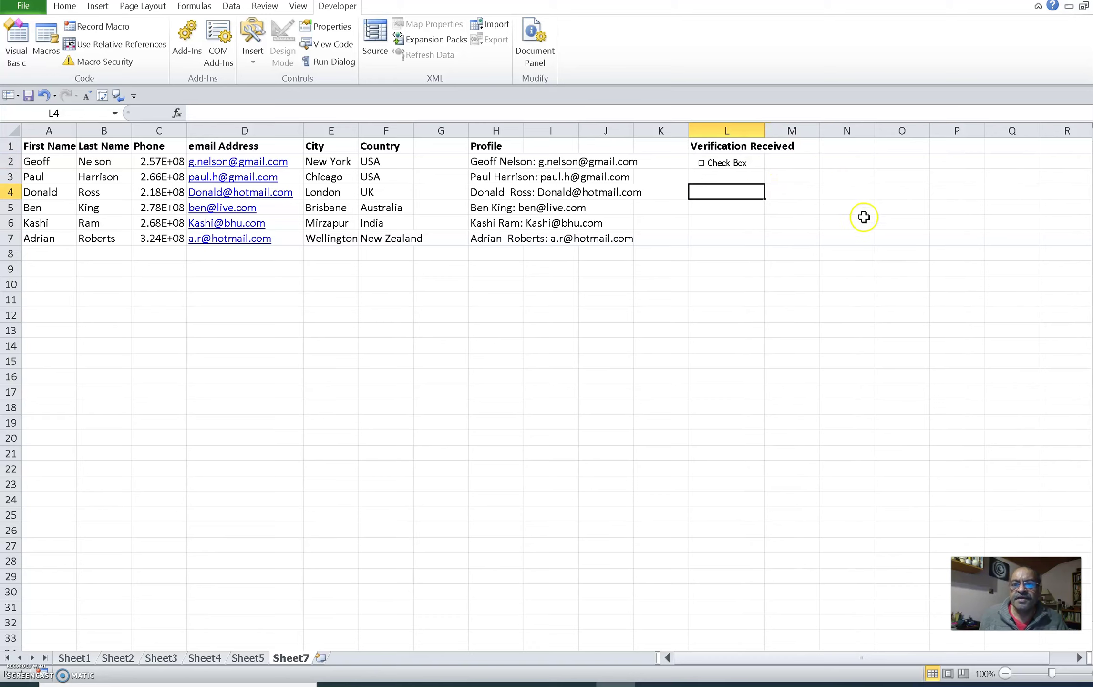
- Remove the label text from the check box in cell L2, leaving only the empty box
right_click(733, 165)
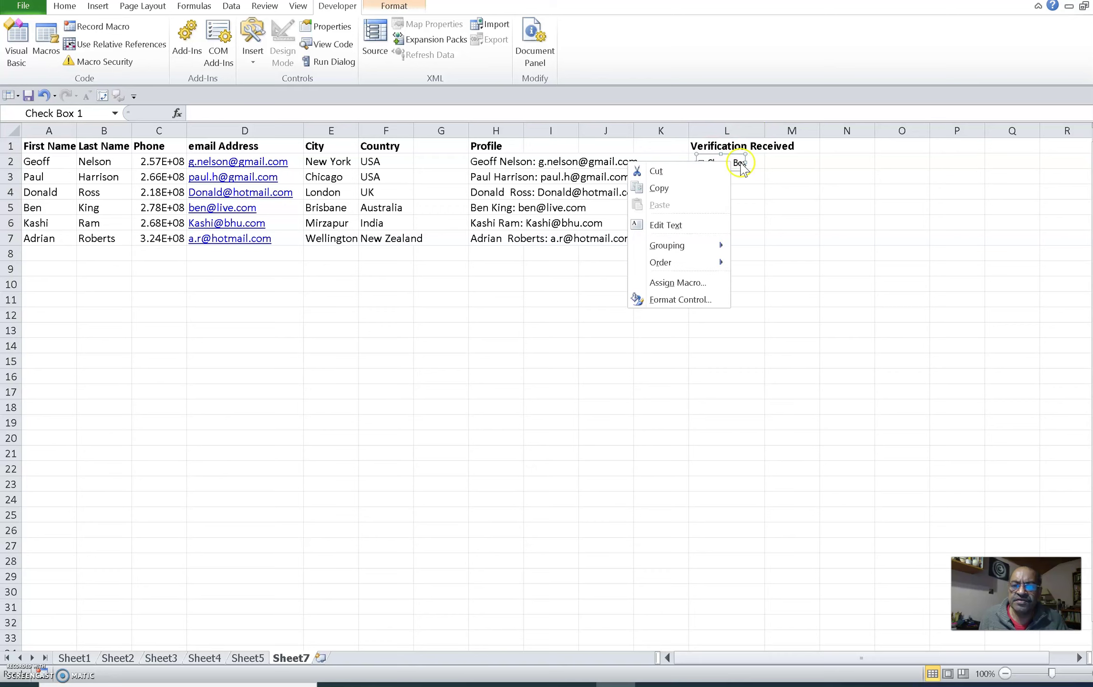
left_click(693, 227)
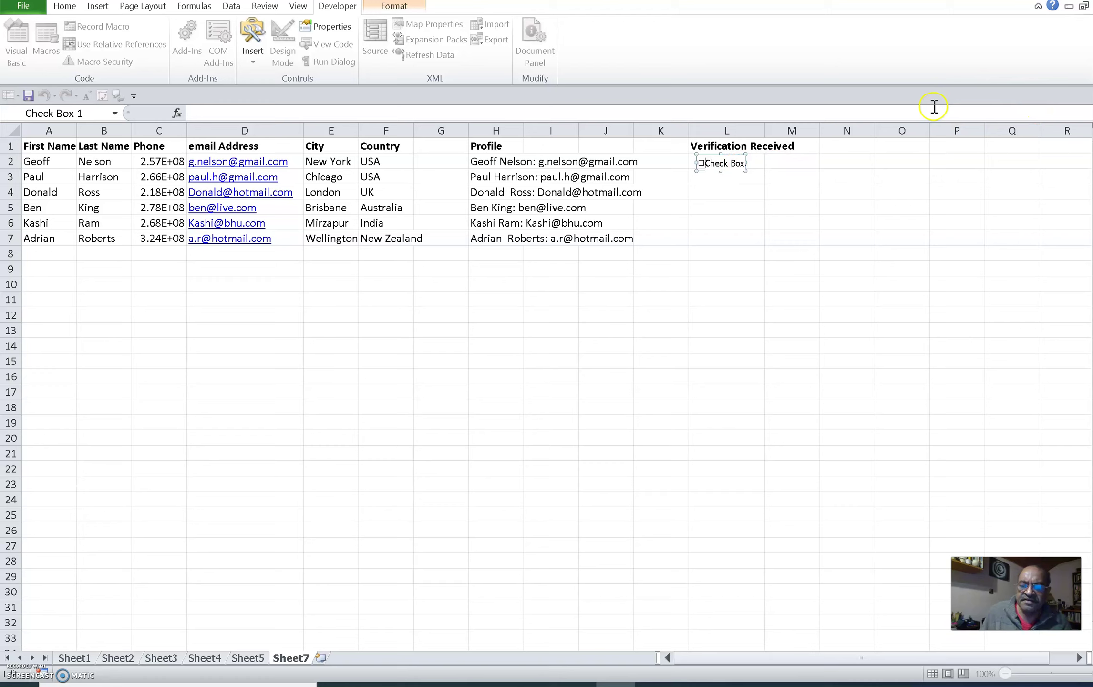
key("Delete")
key("Delete")
key("Delete")
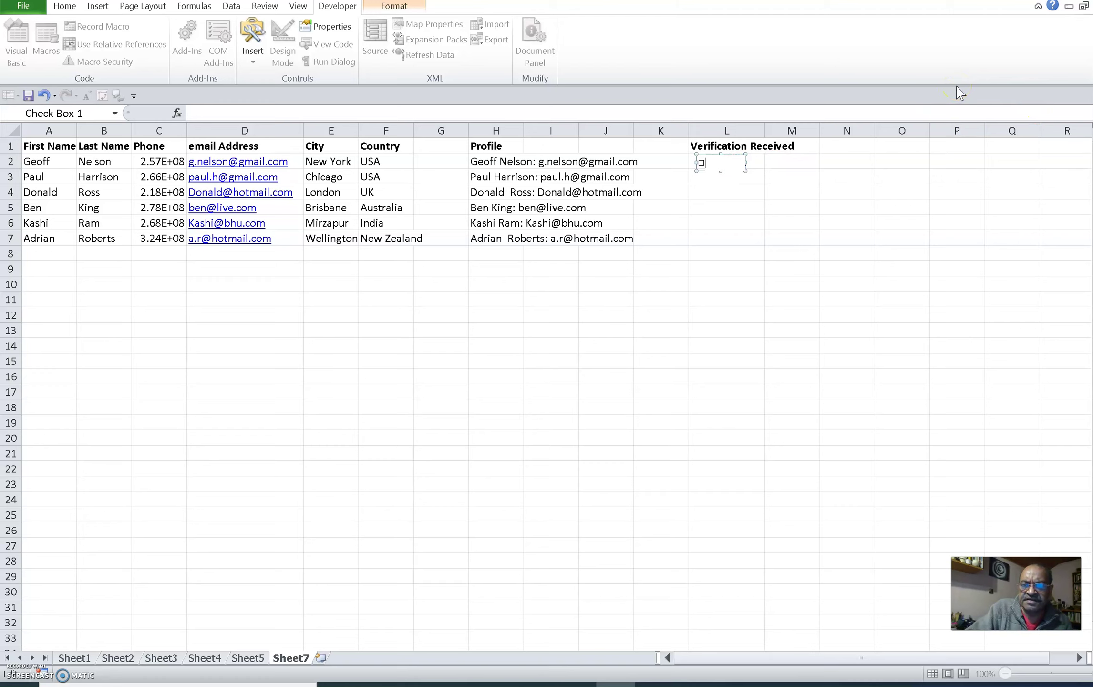
left_click(749, 189)
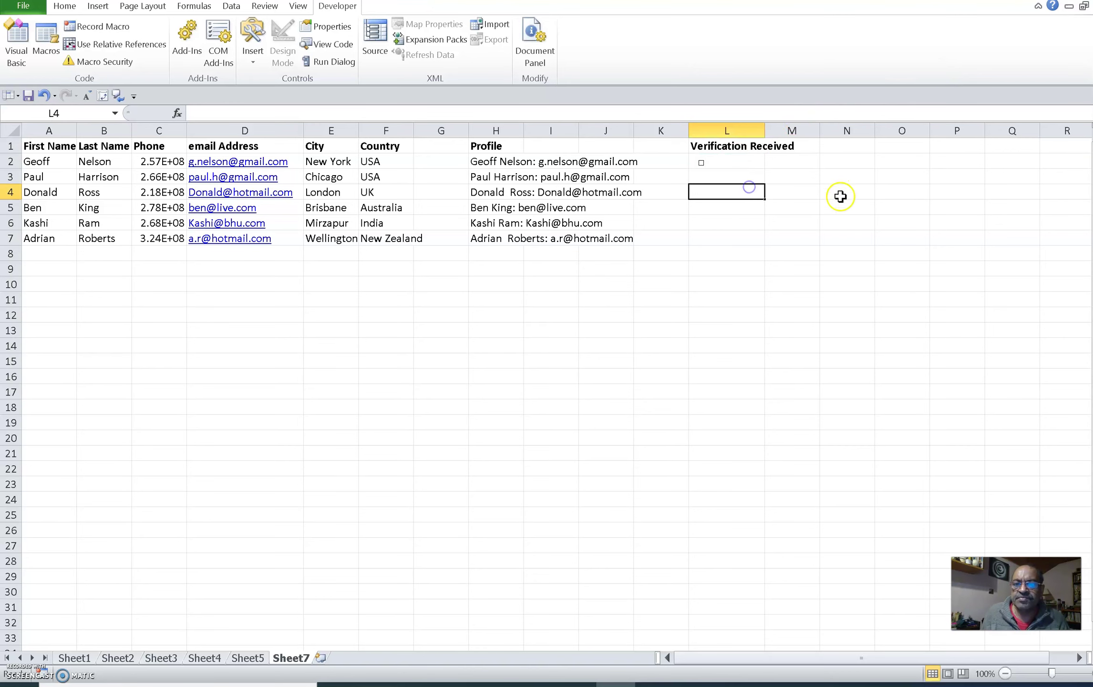
- Fill the check box from cell L2 down through L7 to give every listed contact one
right_click(739, 164)
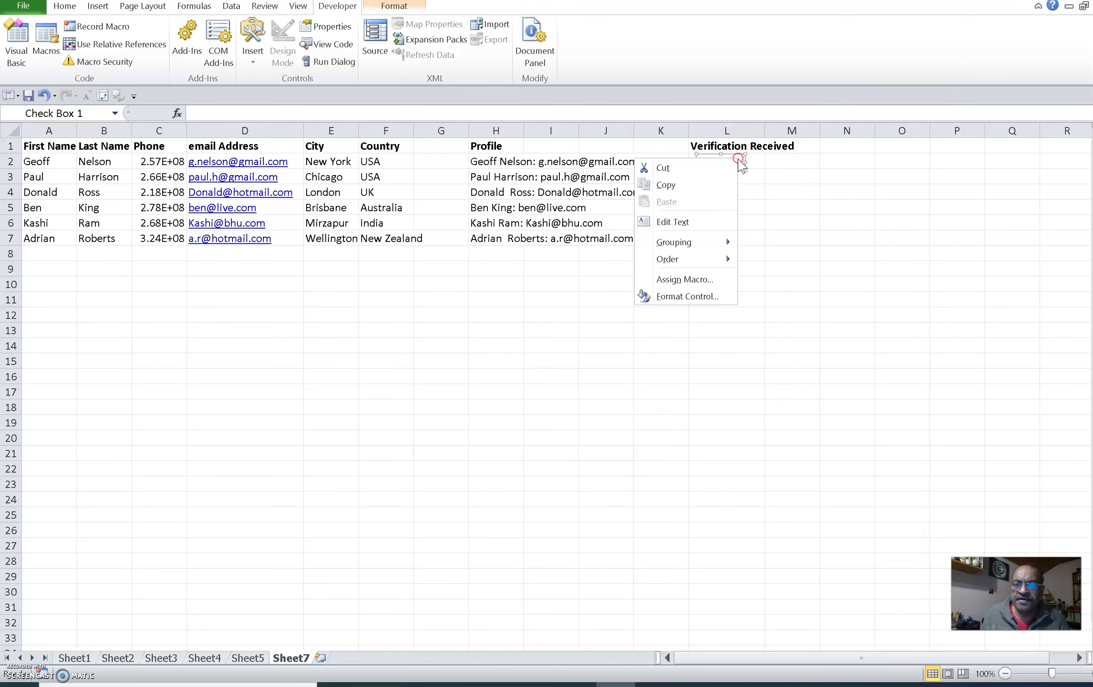
left_click(761, 166)
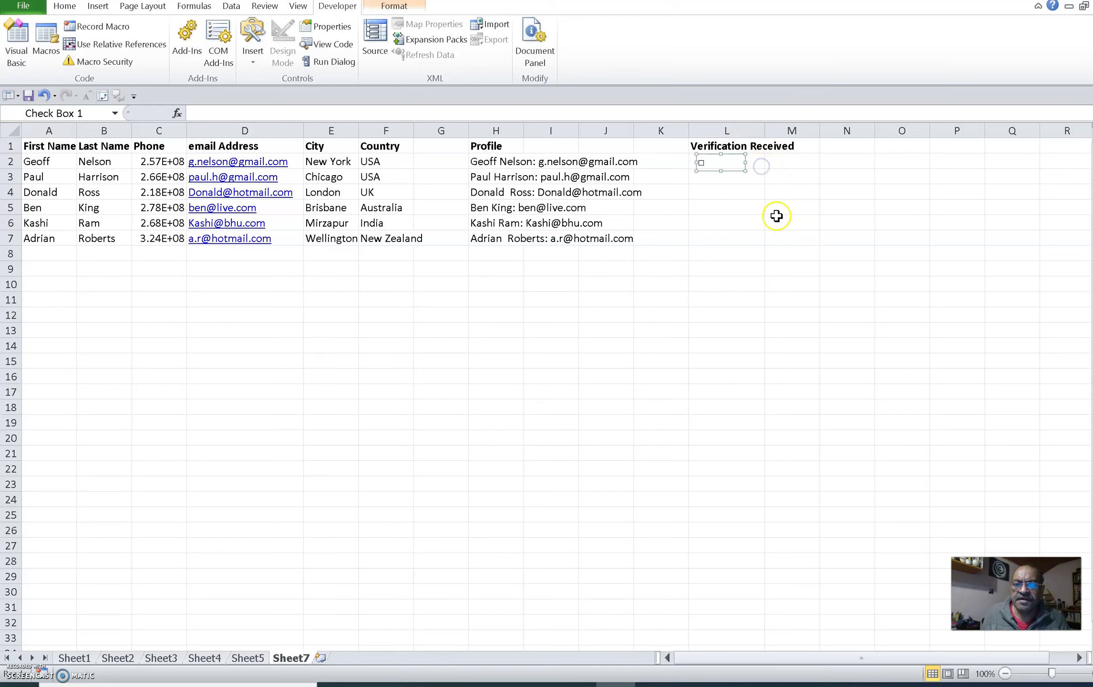
left_click(758, 161)
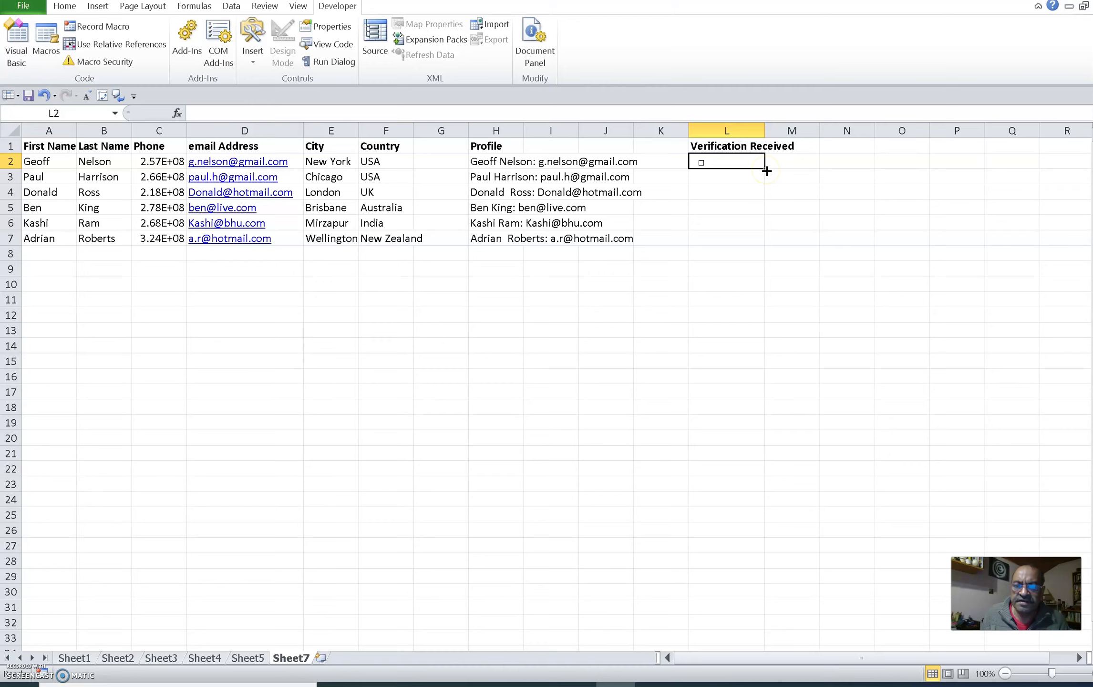
left_click_drag(766, 171, 763, 241)
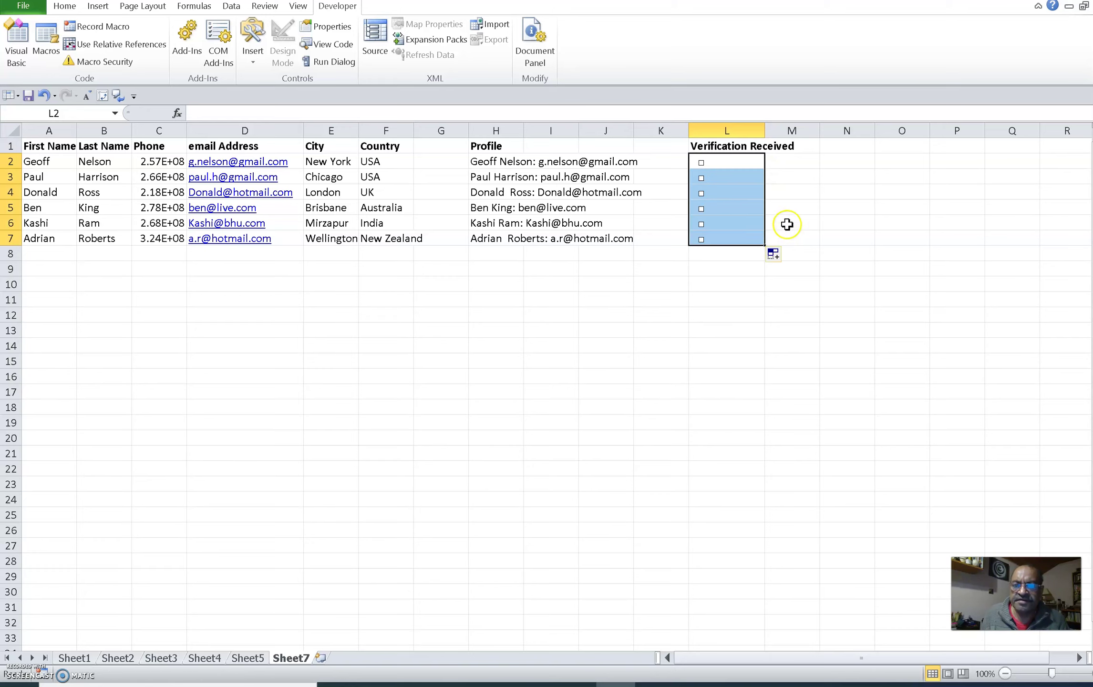
- Tick the check boxes in cells L2 and L4
left_click(804, 207)
left_click(701, 162)
left_click(701, 193)
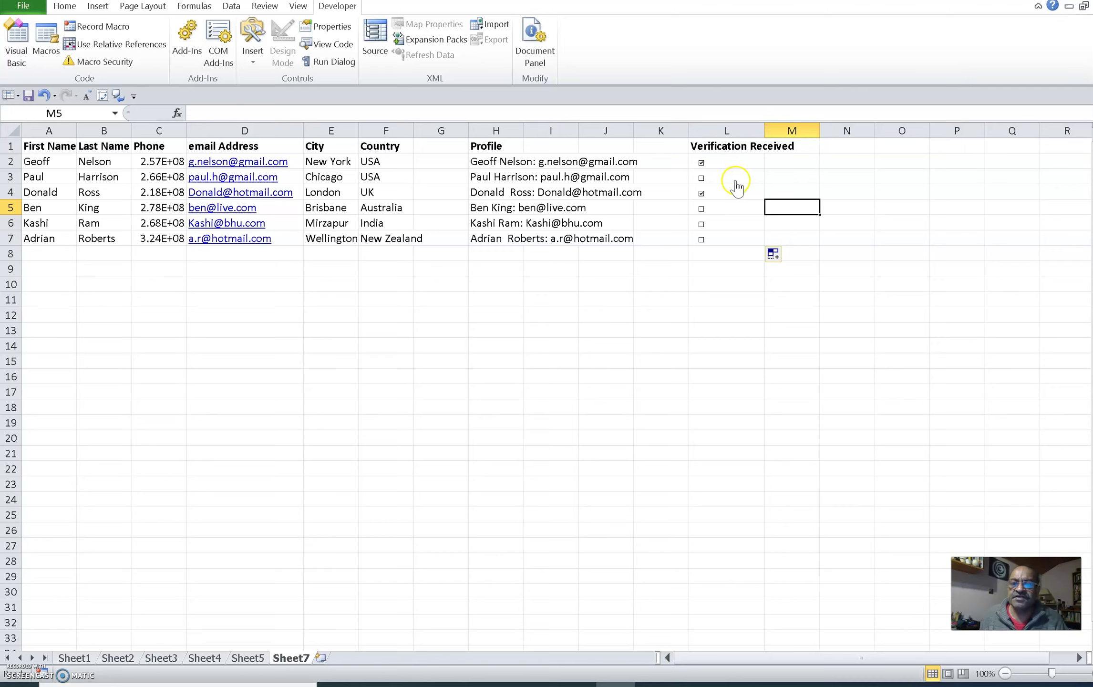
left_click(841, 182)
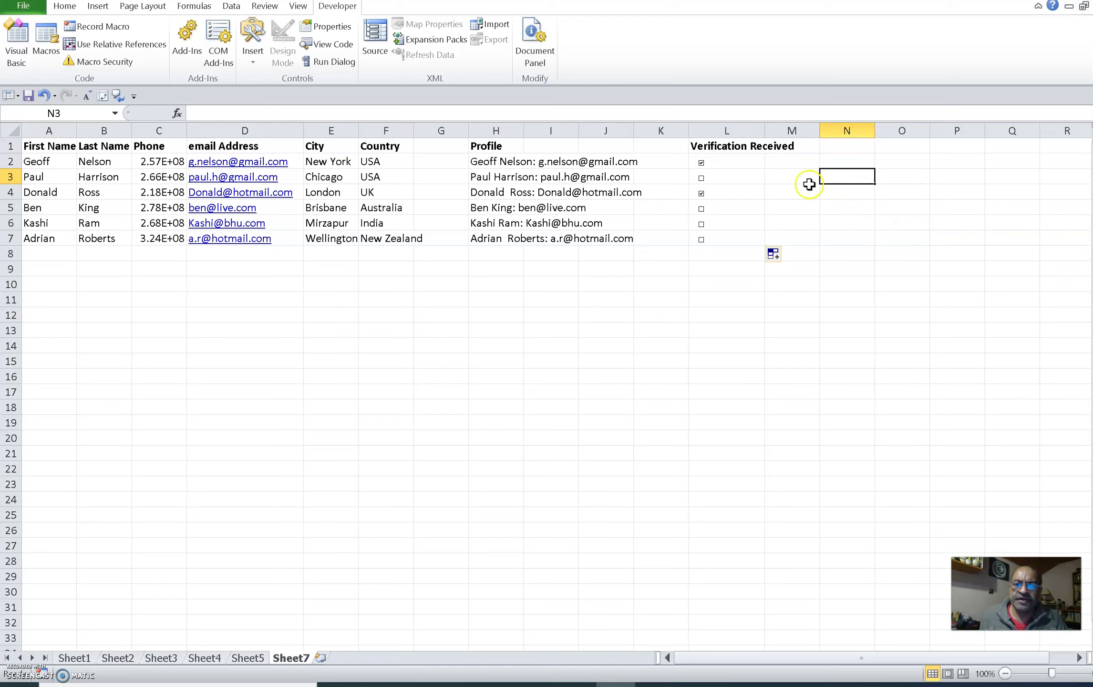
- Link the check box in cell L2 to cell M2 through its Format Control settings
left_click(704, 163, "ctrl")
right_click(704, 162)
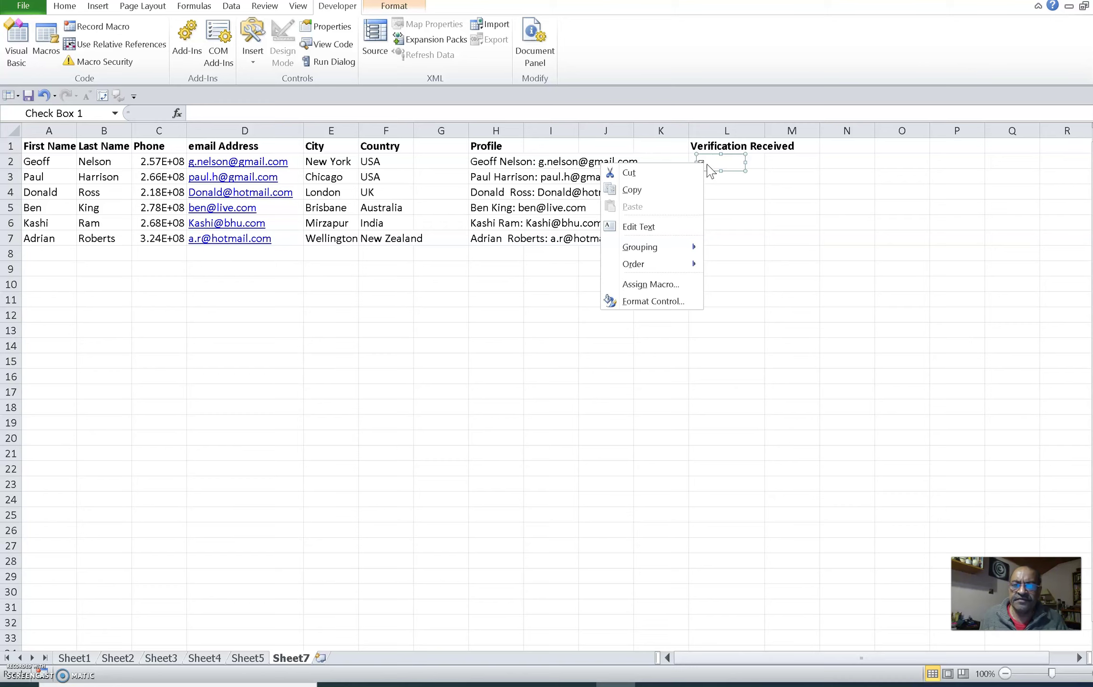
left_click(670, 301)
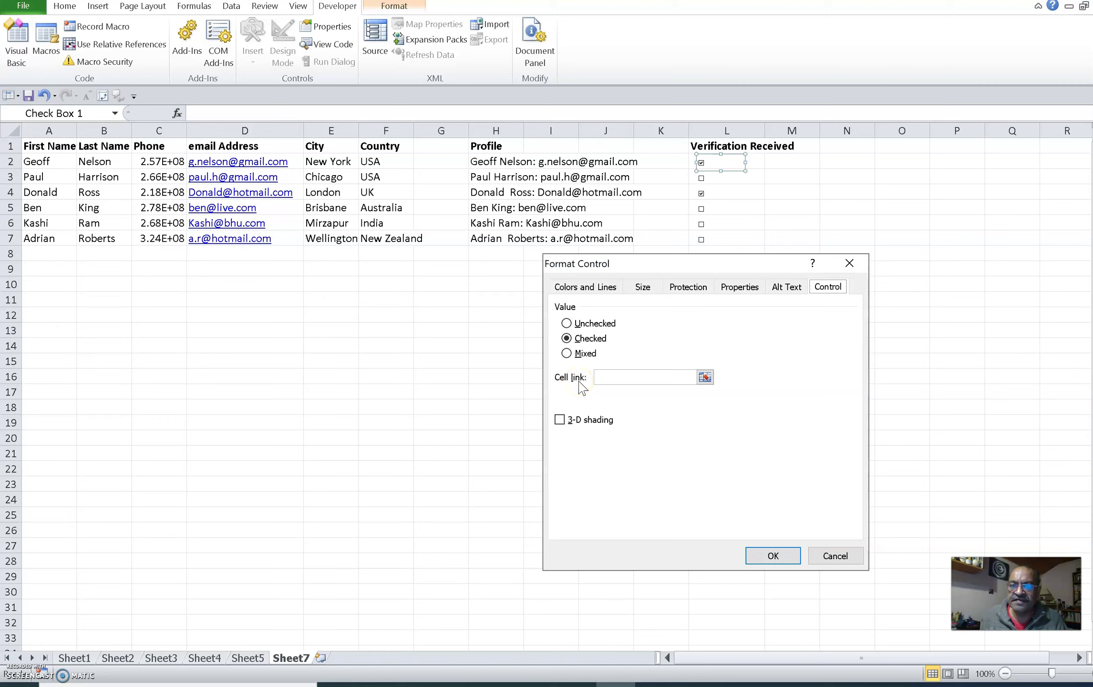
left_click(705, 377)
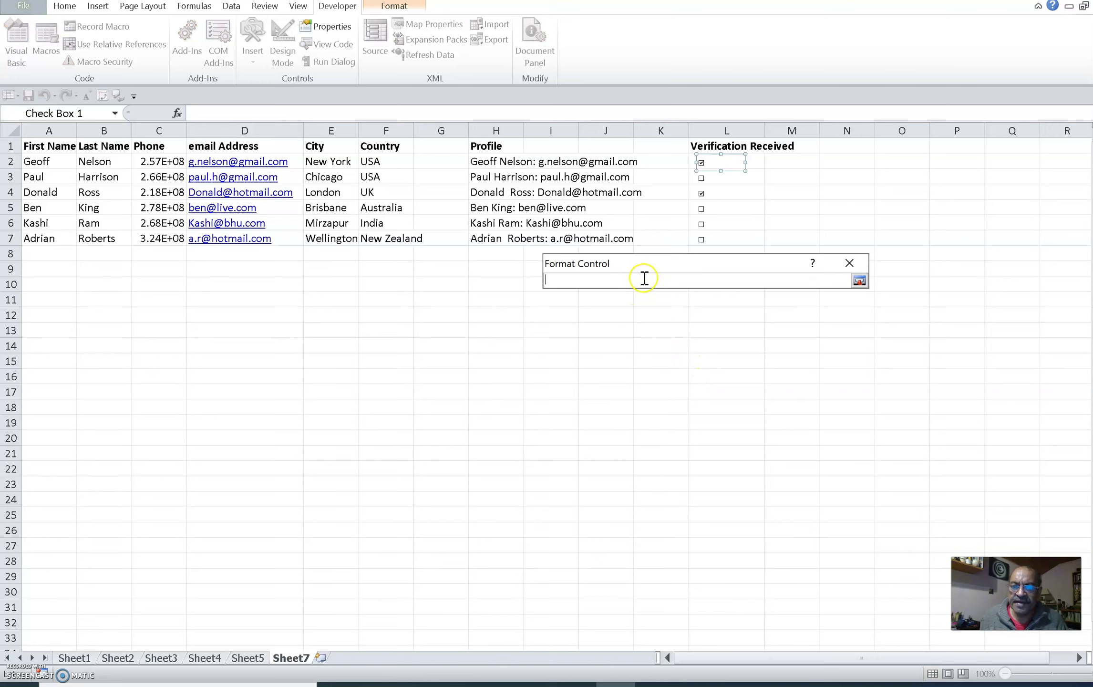
left_click(789, 159)
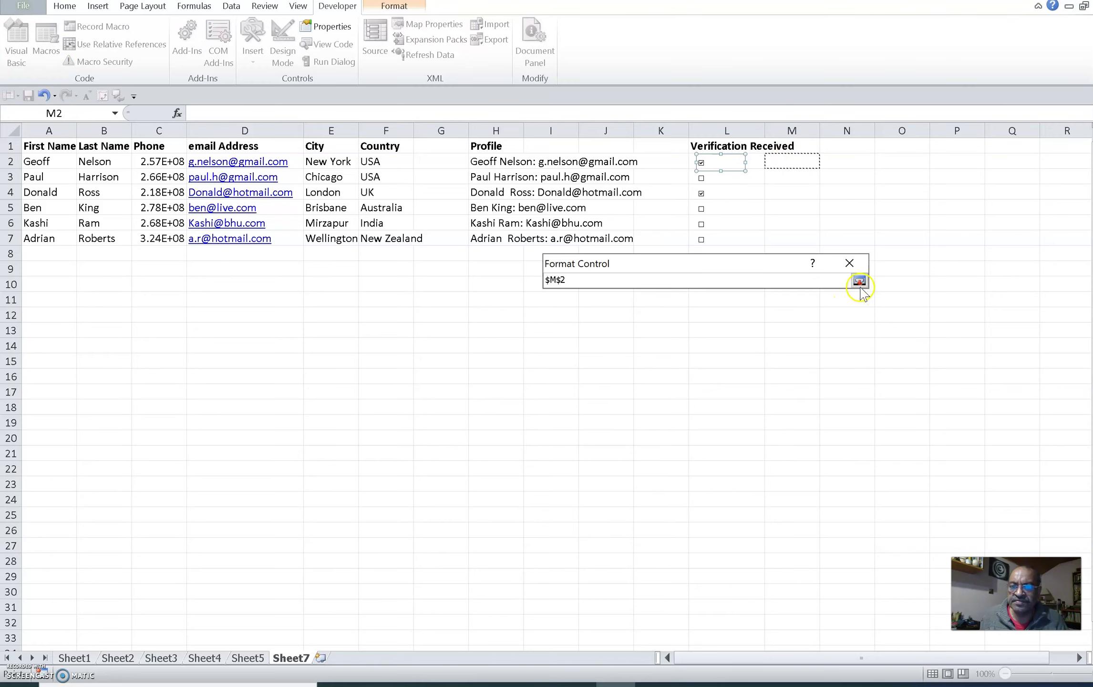
left_click(850, 265)
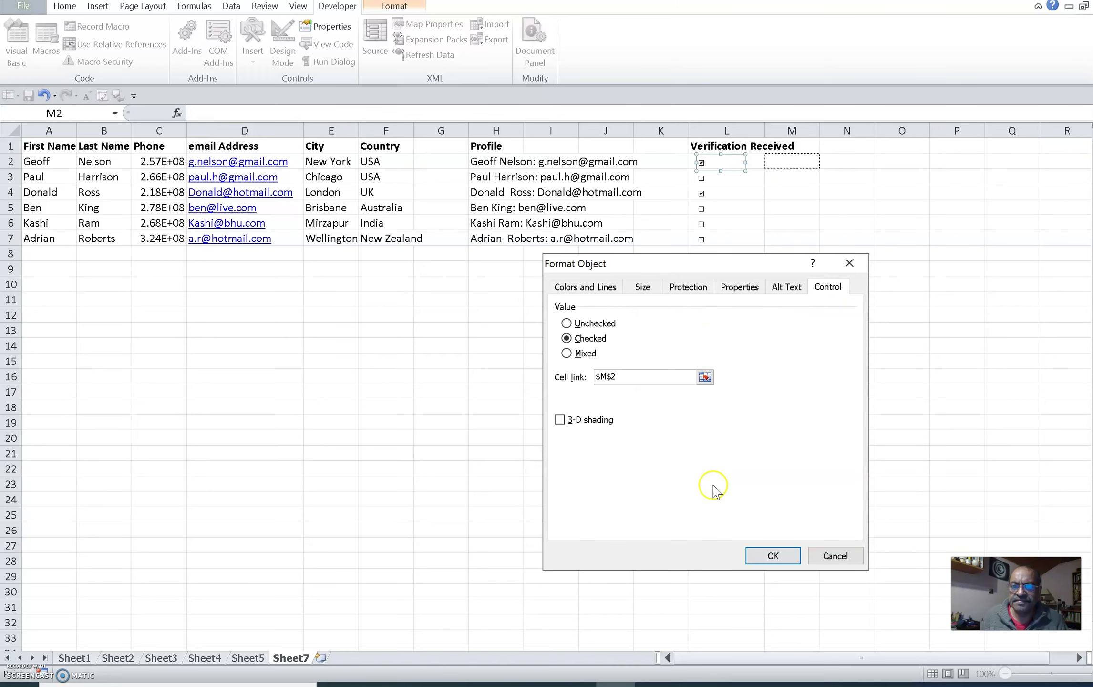
left_click(773, 556)
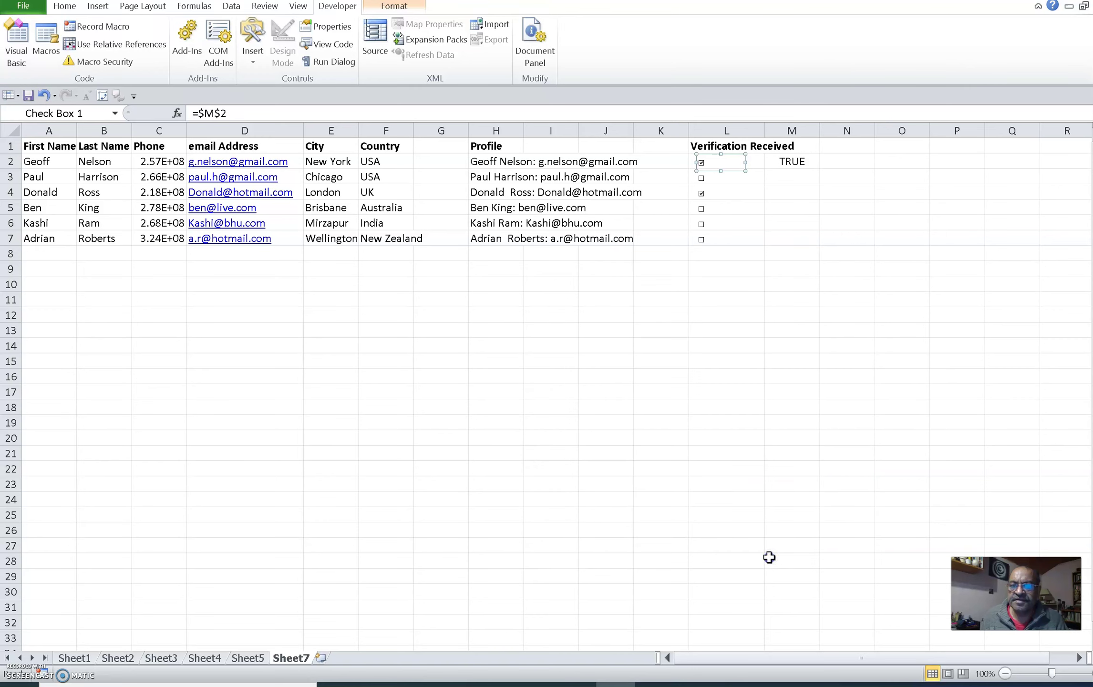
- Link the check box in cell L3 to cell M3 through its Format Control settings
right_click(736, 183)
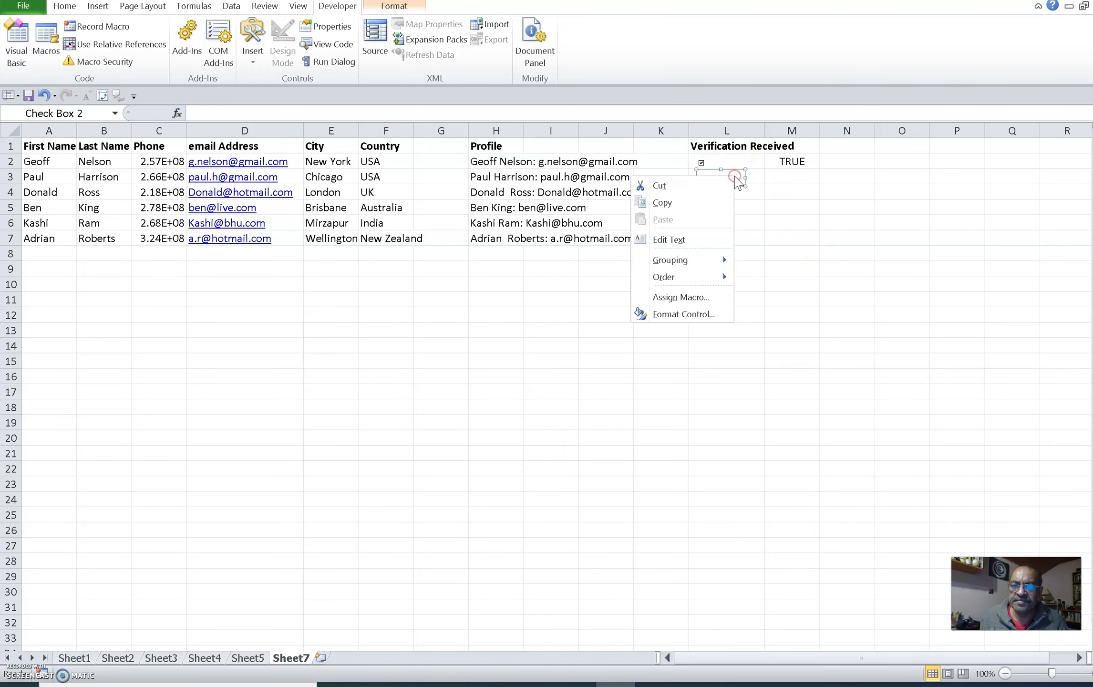
left_click(707, 314)
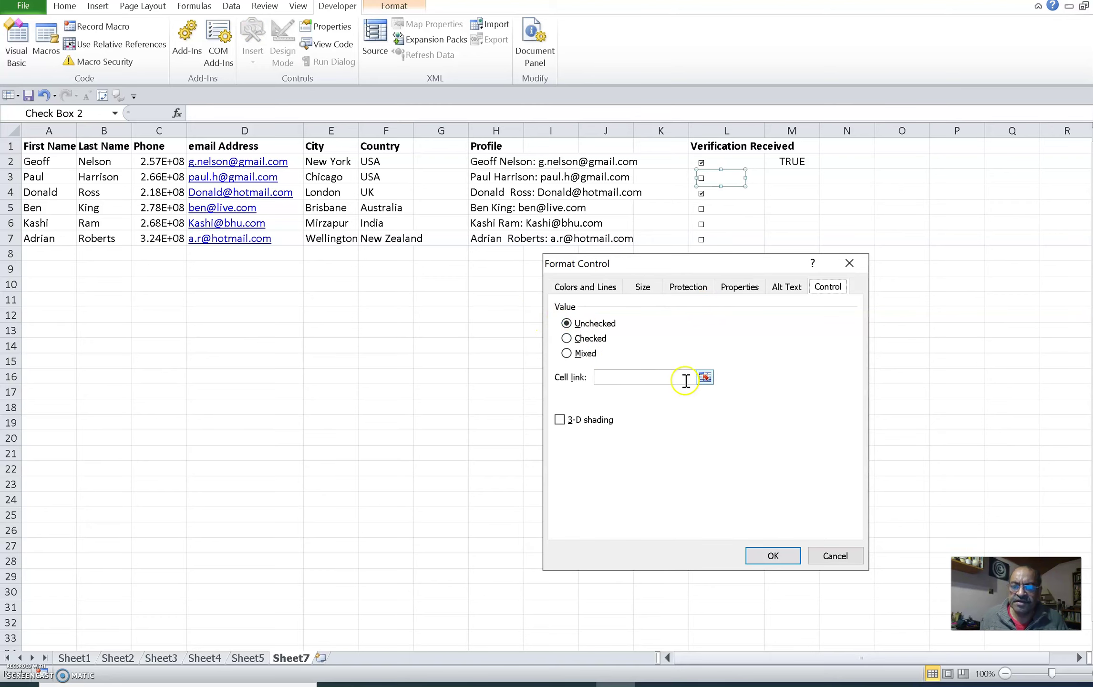
left_click(704, 377)
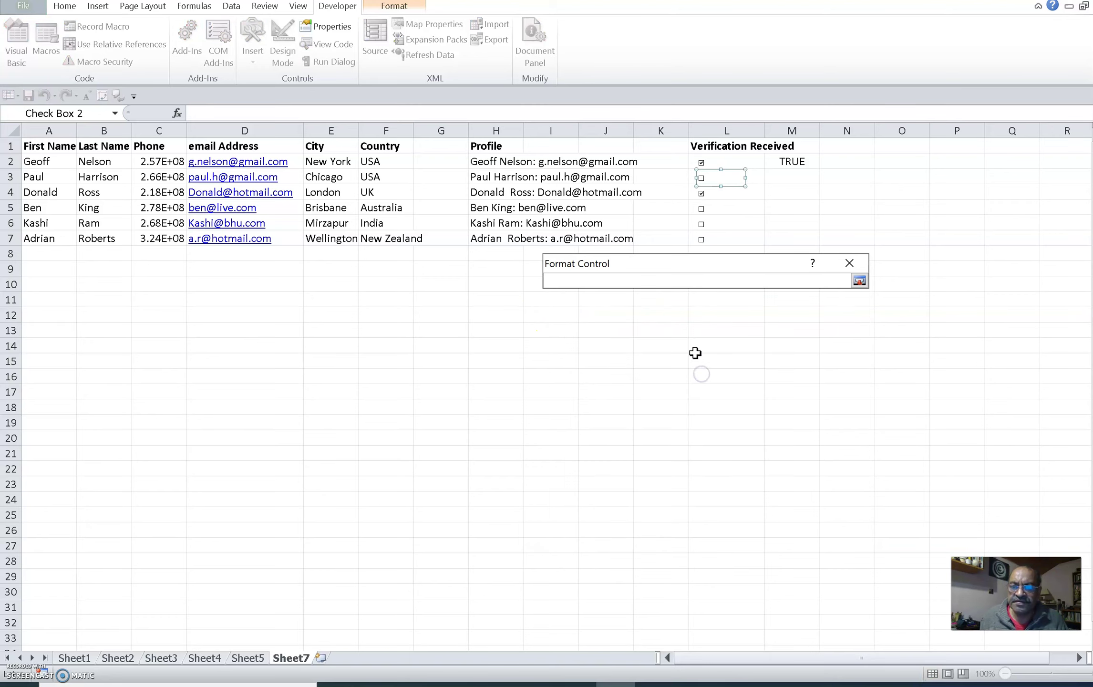
left_click(794, 177)
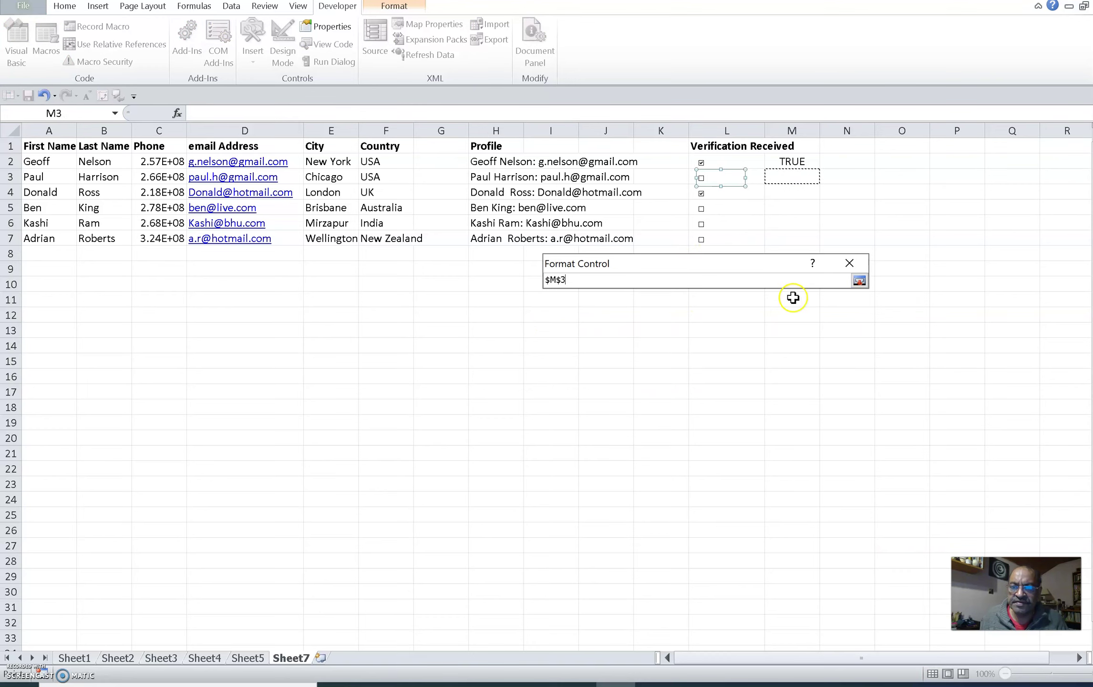
left_click(849, 263)
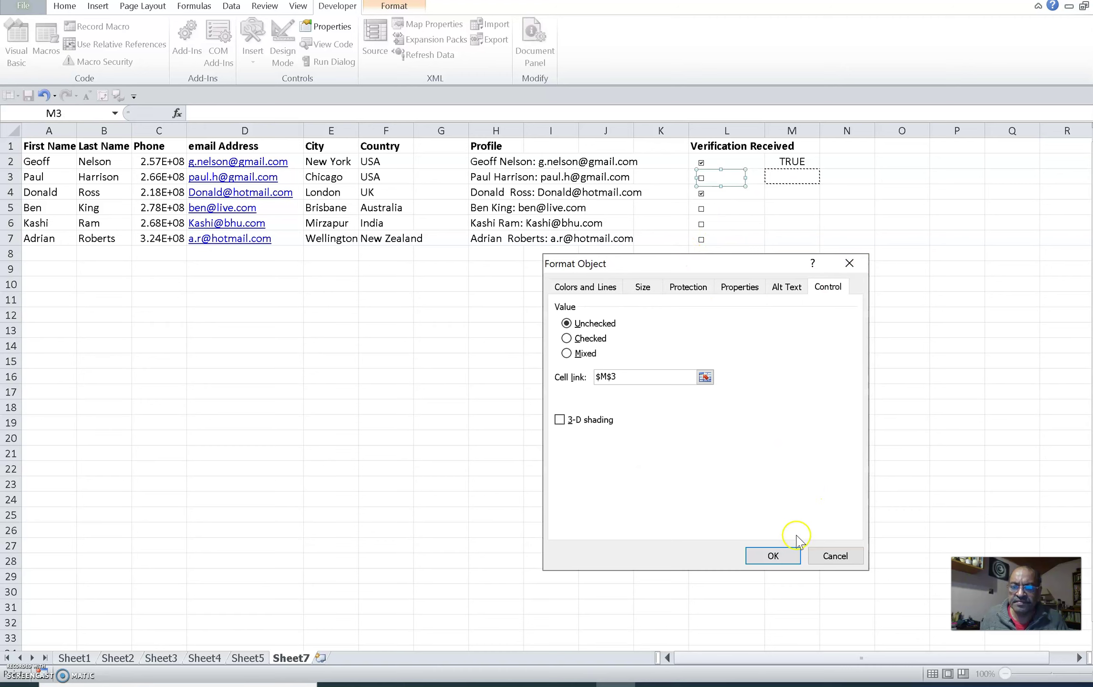
left_click(789, 556)
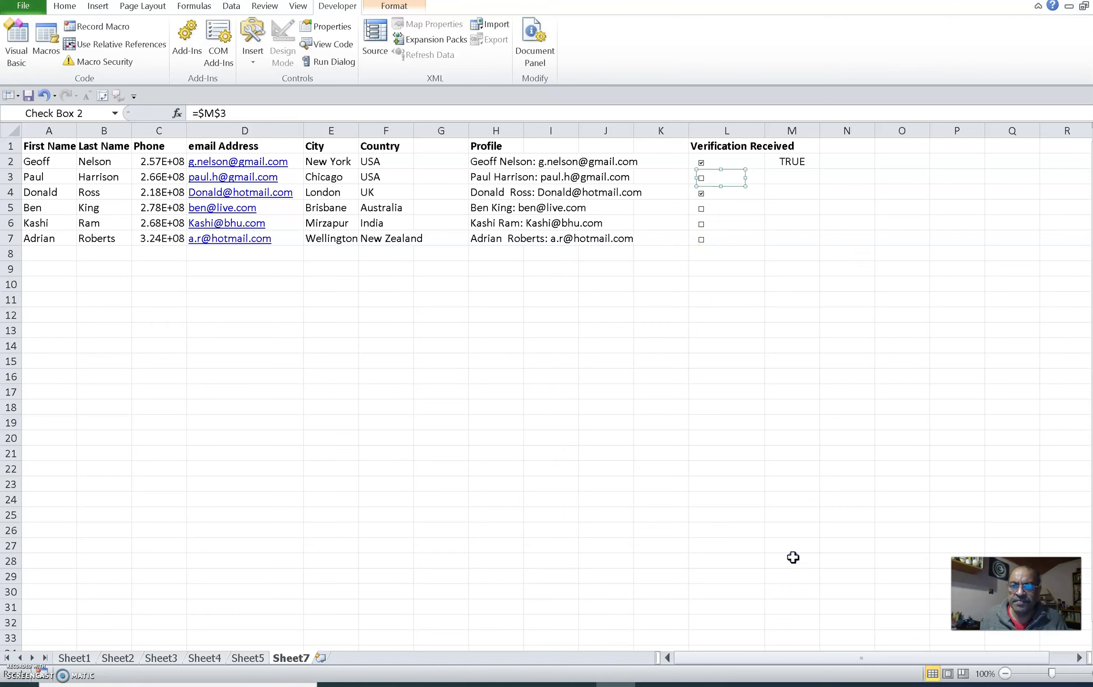
- Tick the check box in cell L3 and clear the one in cell L4
left_click(815, 336)
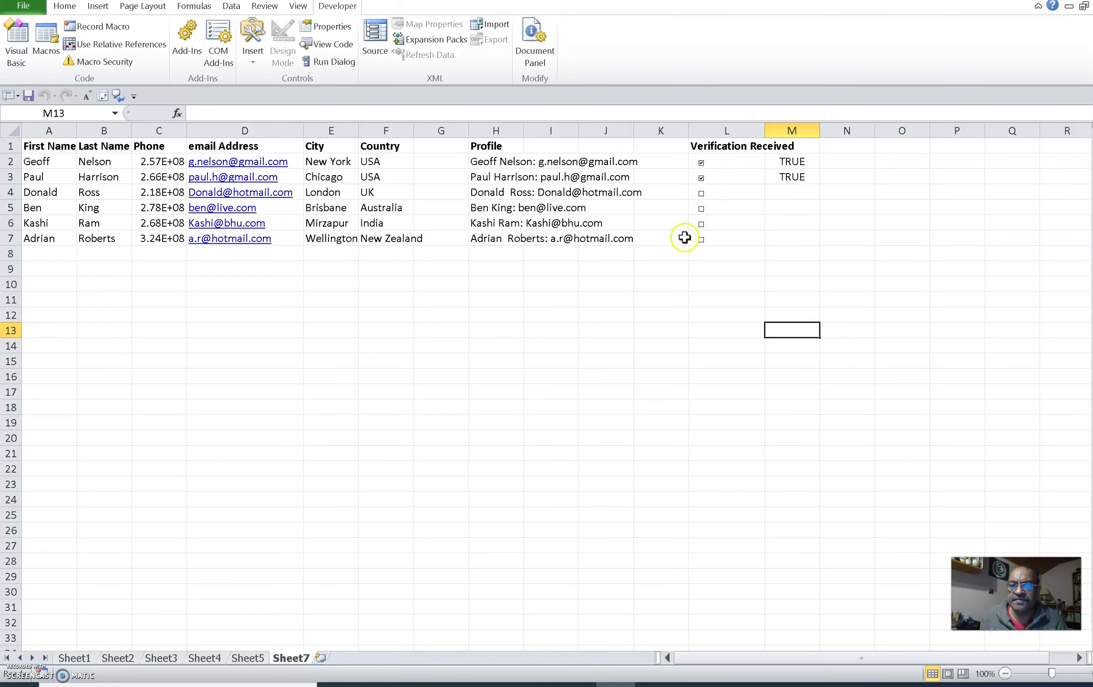
left_click(701, 178)
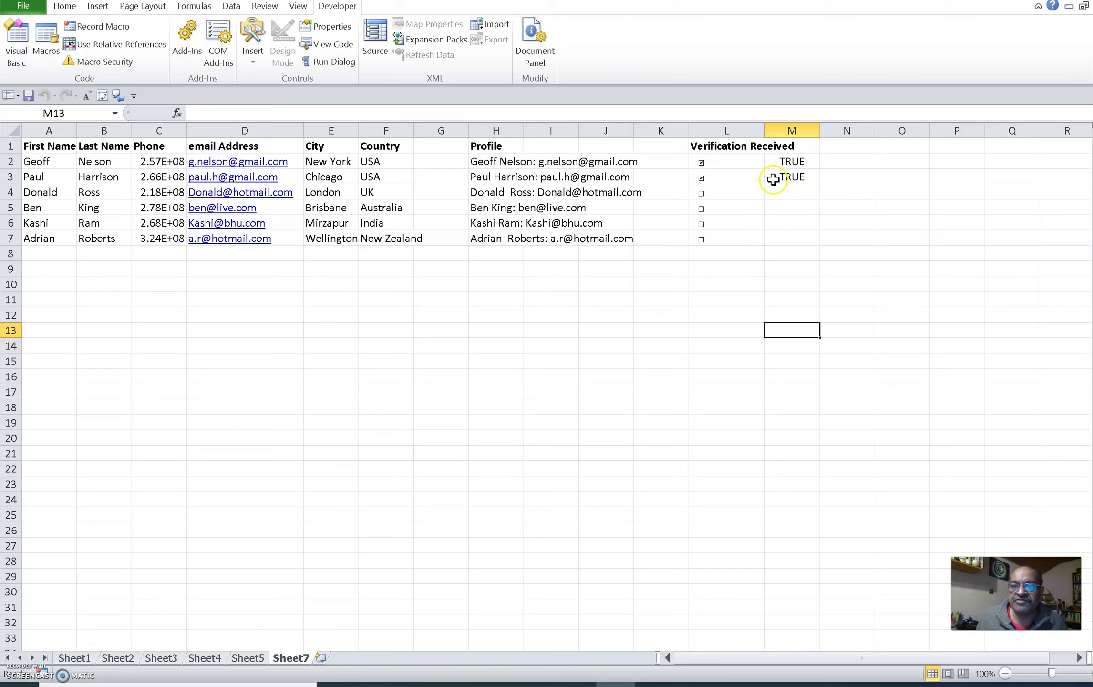
left_click(801, 163)
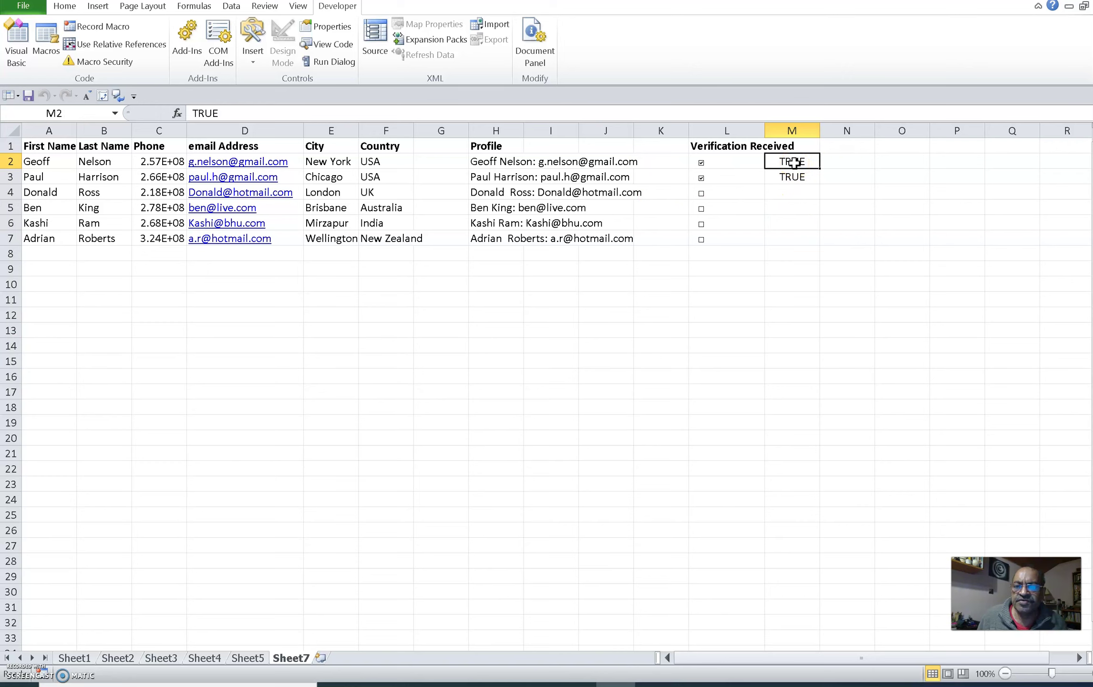
double_click(793, 163)
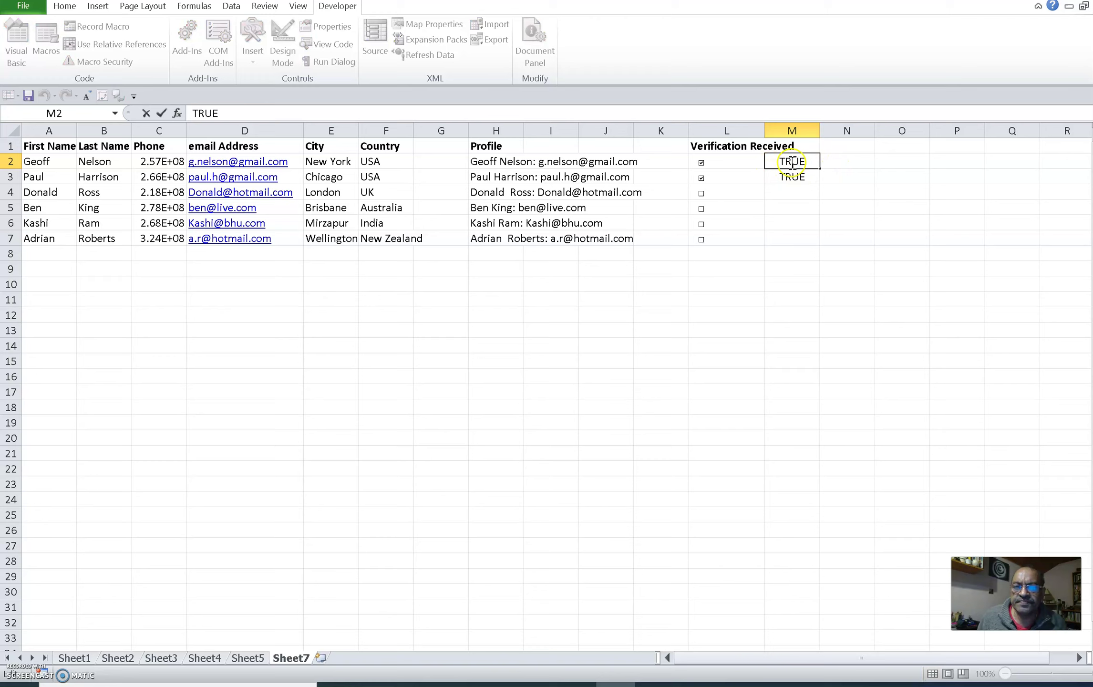
left_click(766, 162)
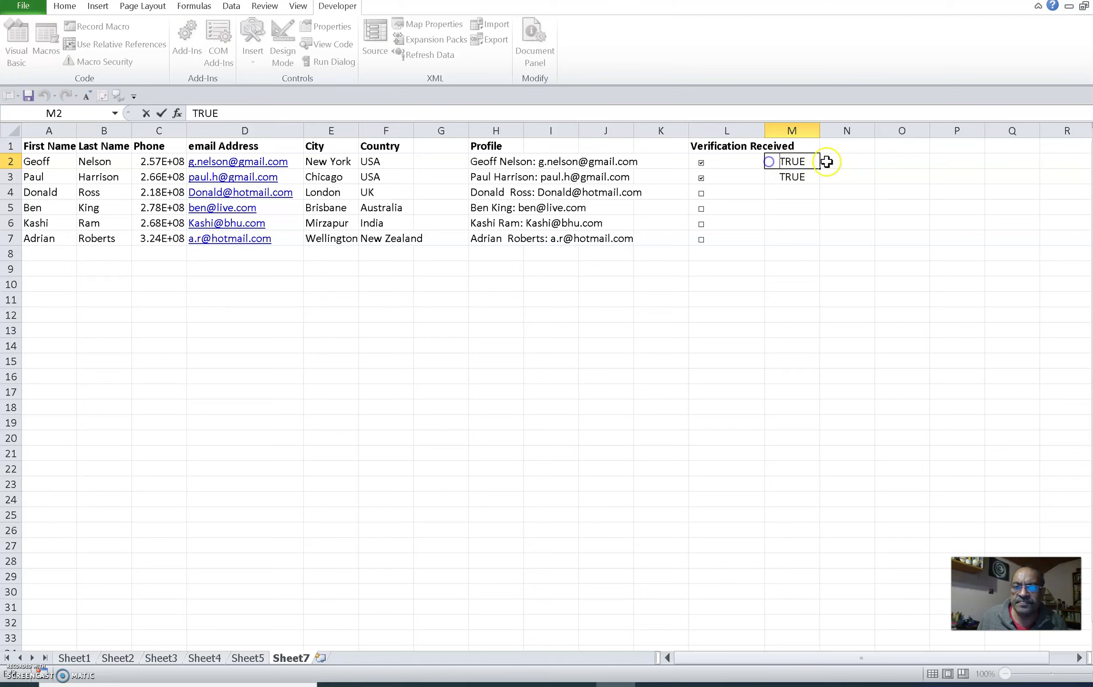
- Begin an IF formula in cell N2 with the logical test M2=false
left_click(834, 162)
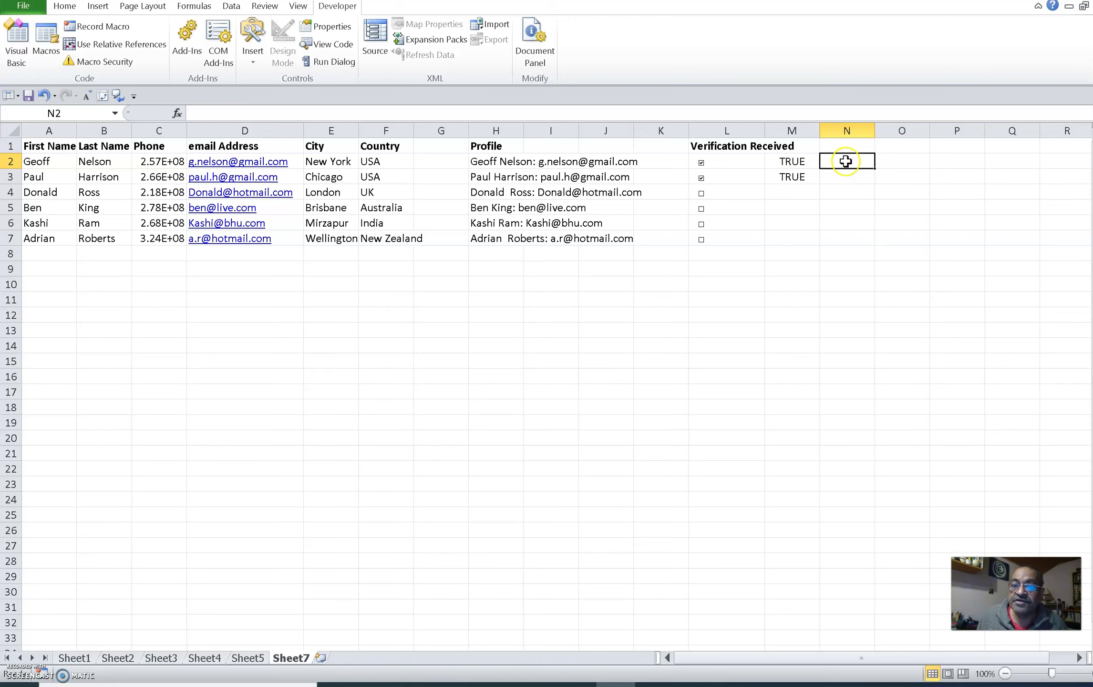
double_click(846, 163)
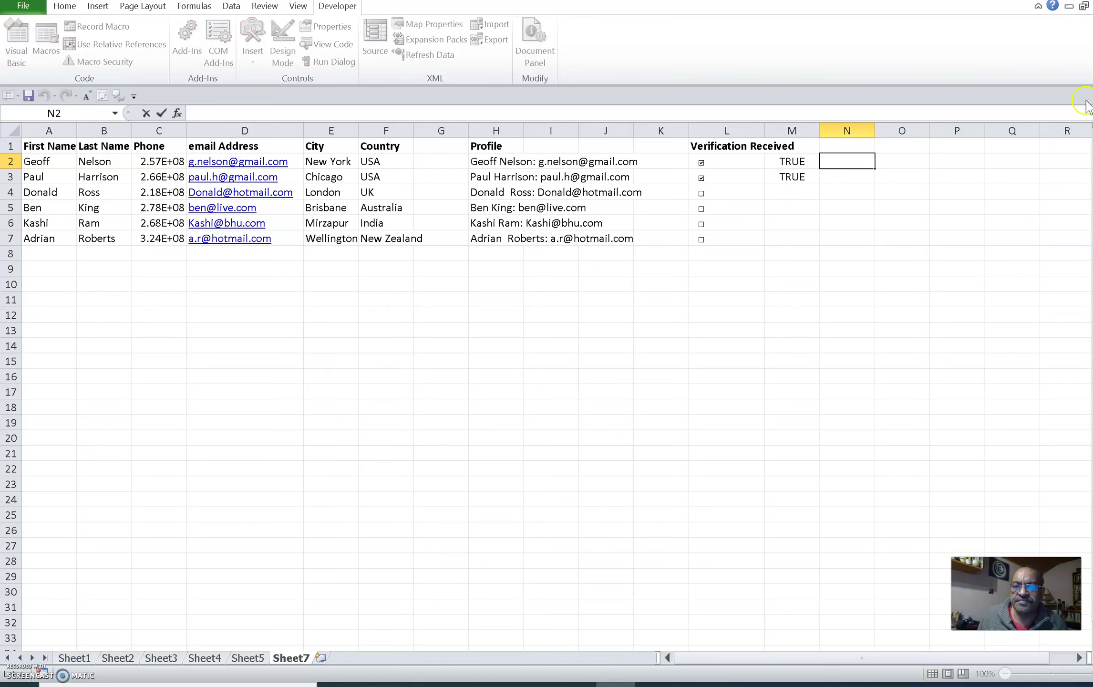
type("=")
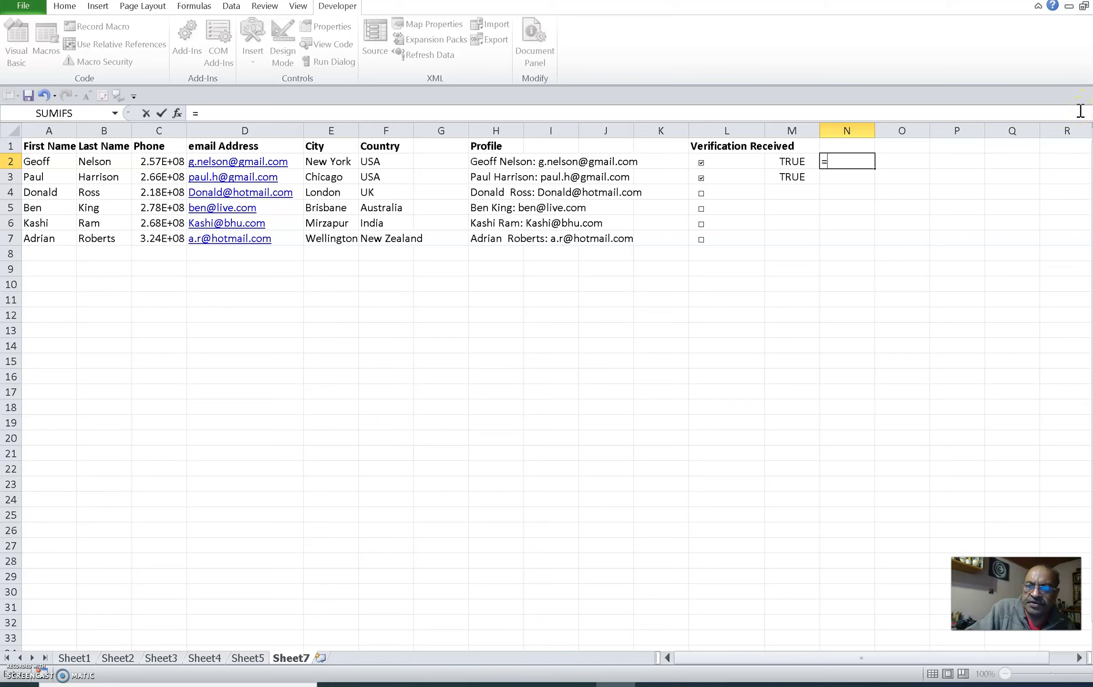
type("if")
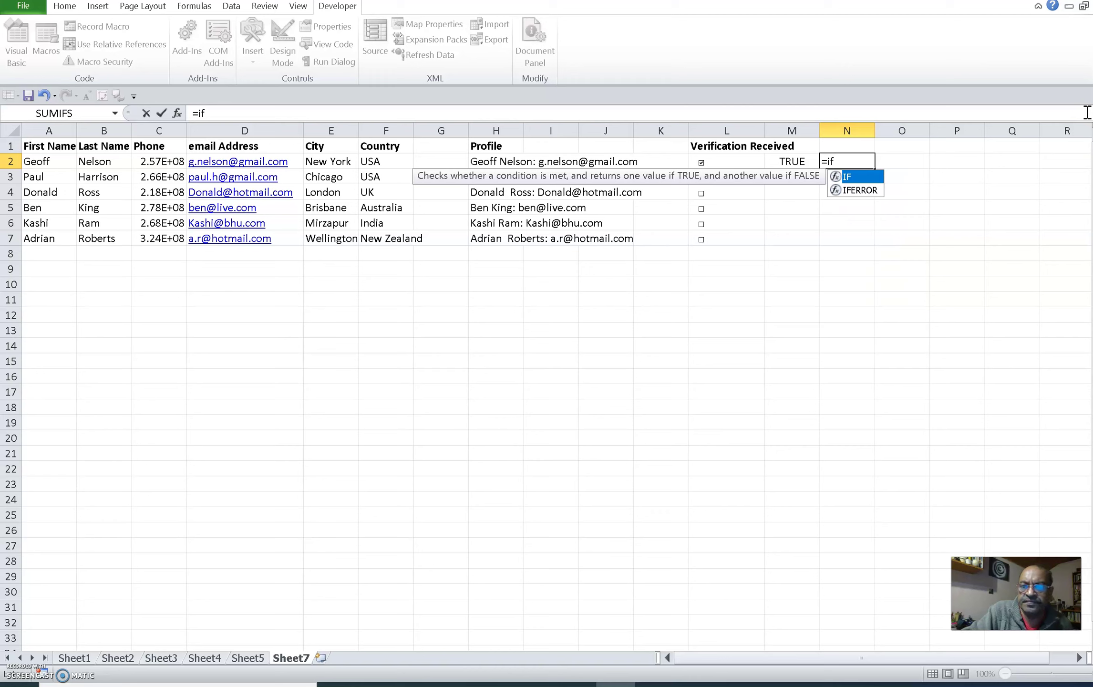
key("Return")
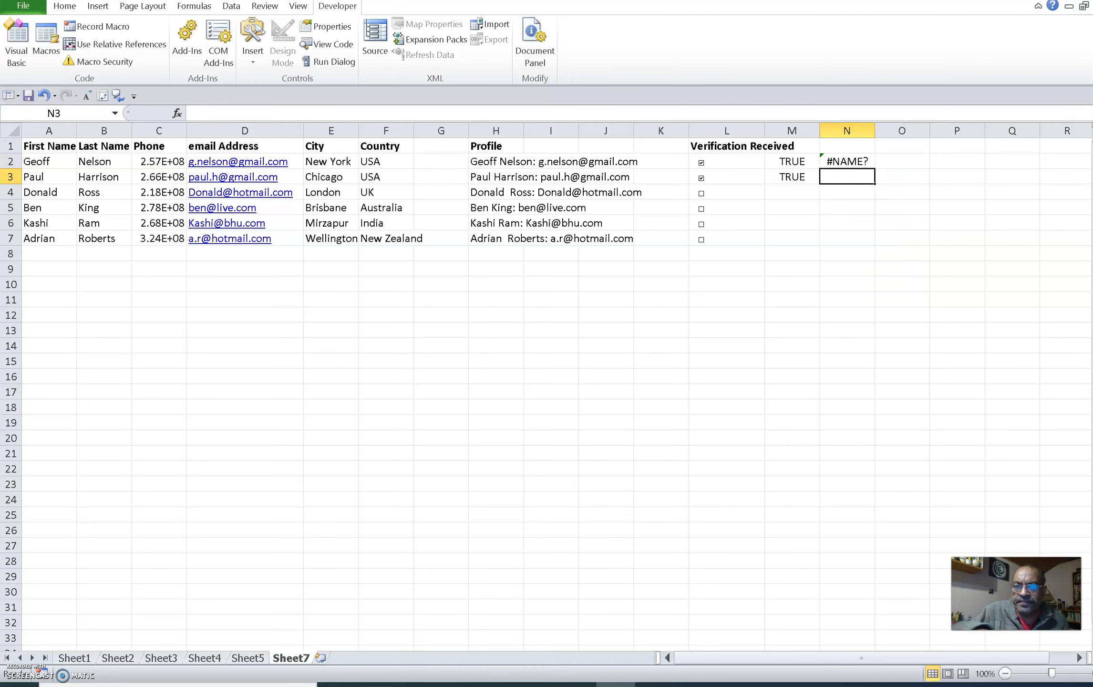
left_click(839, 156)
double_click(834, 160)
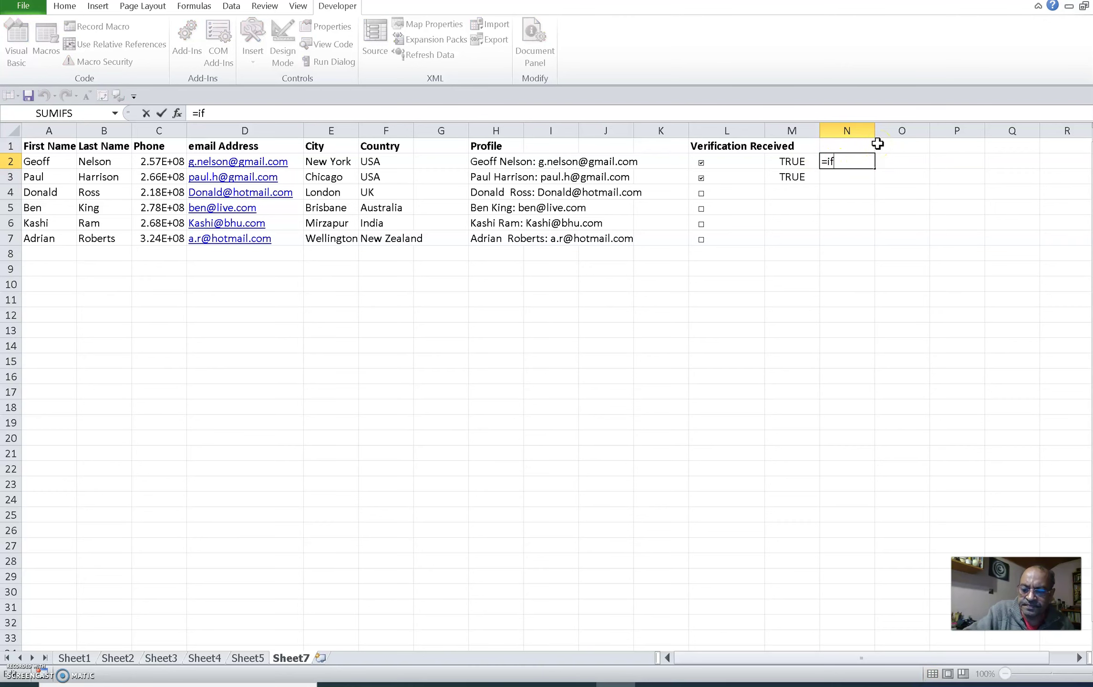
type("(")
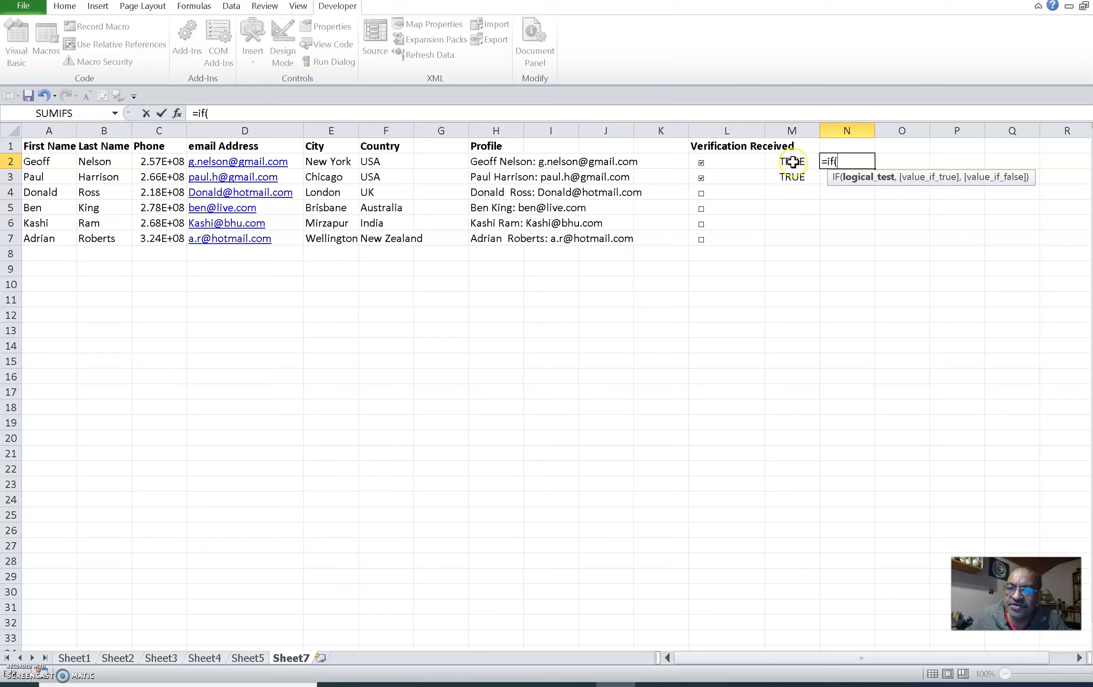
left_click(792, 162)
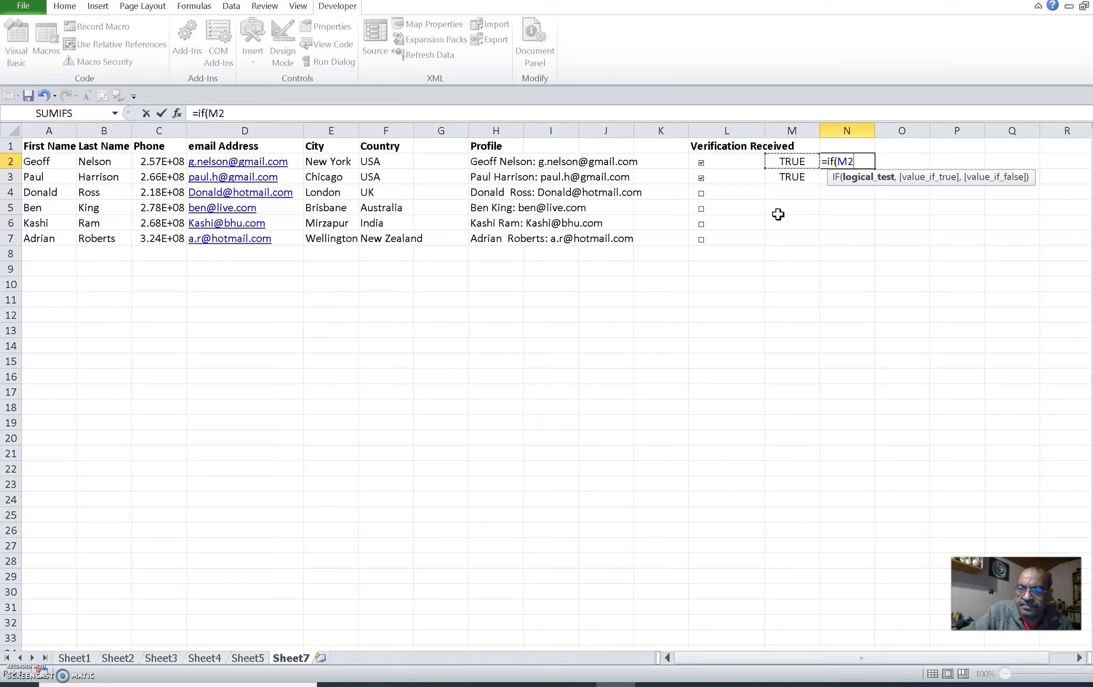
type("=")
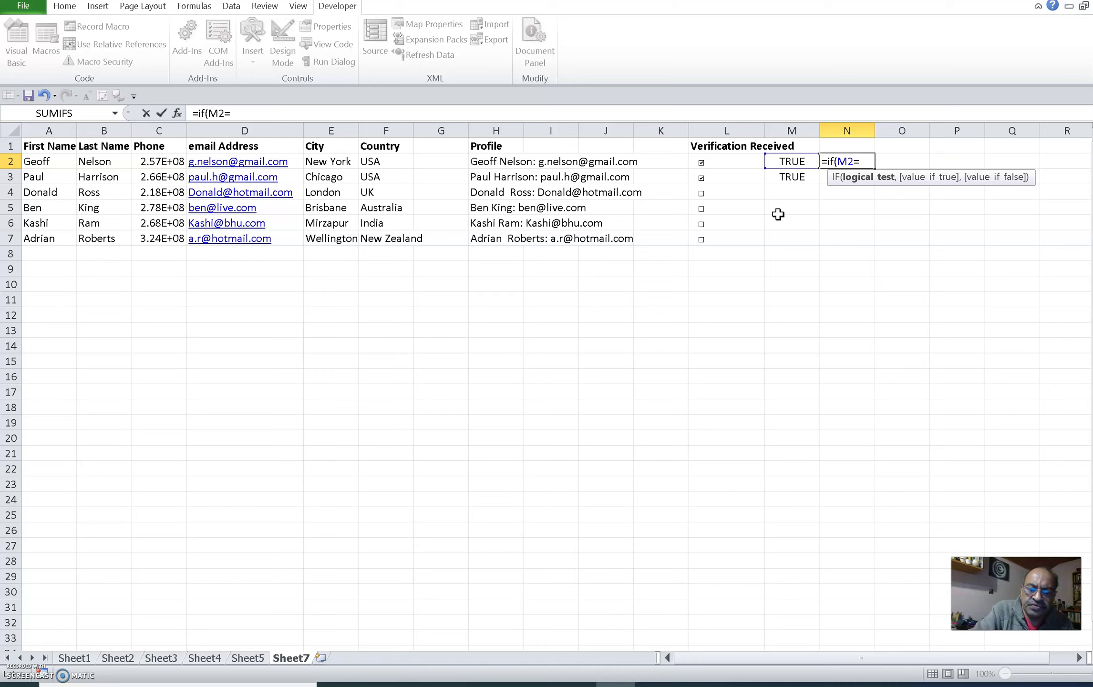
type("fa")
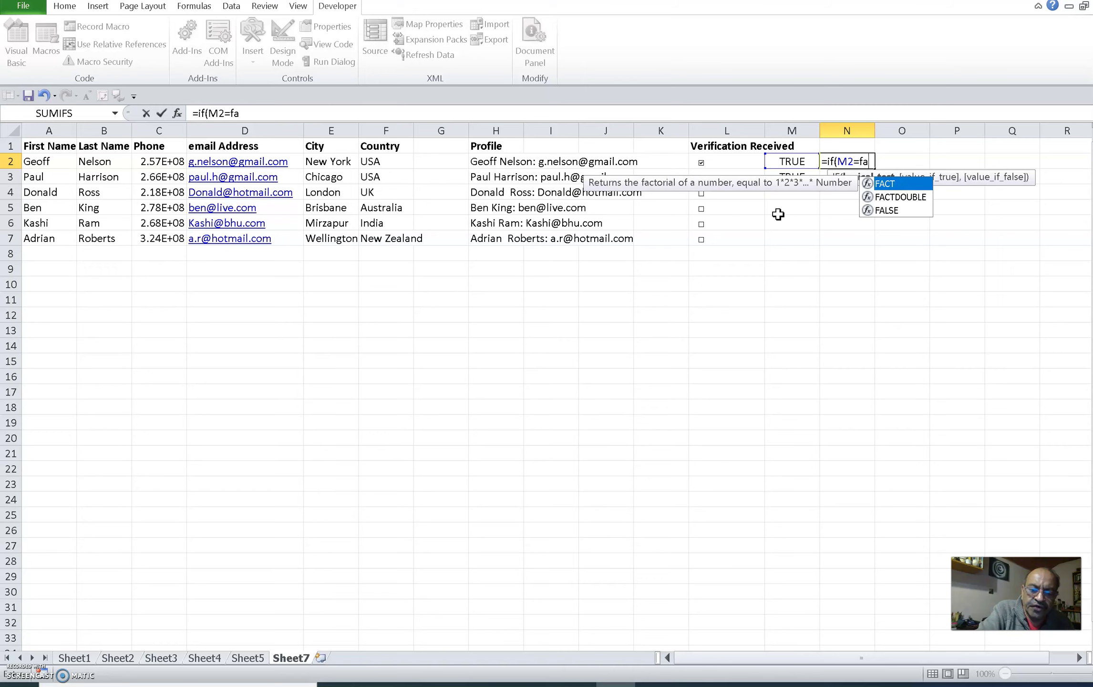
type("lse")
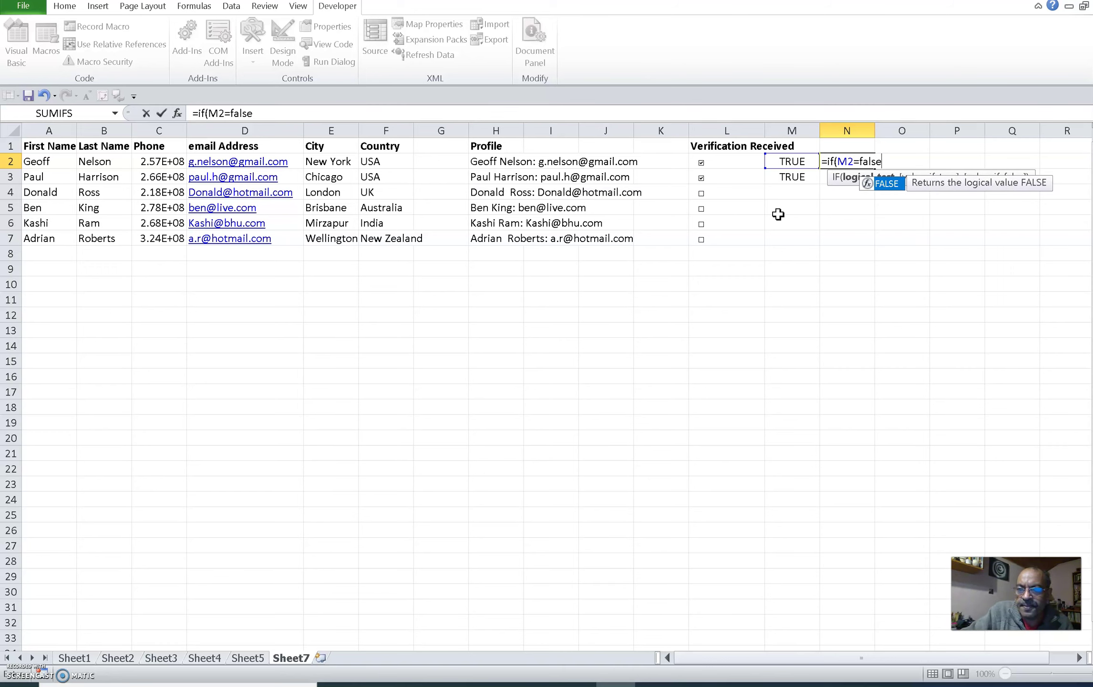
- Enter "Non Verified" as the value if true in the IF formula in cell N2
type(",")
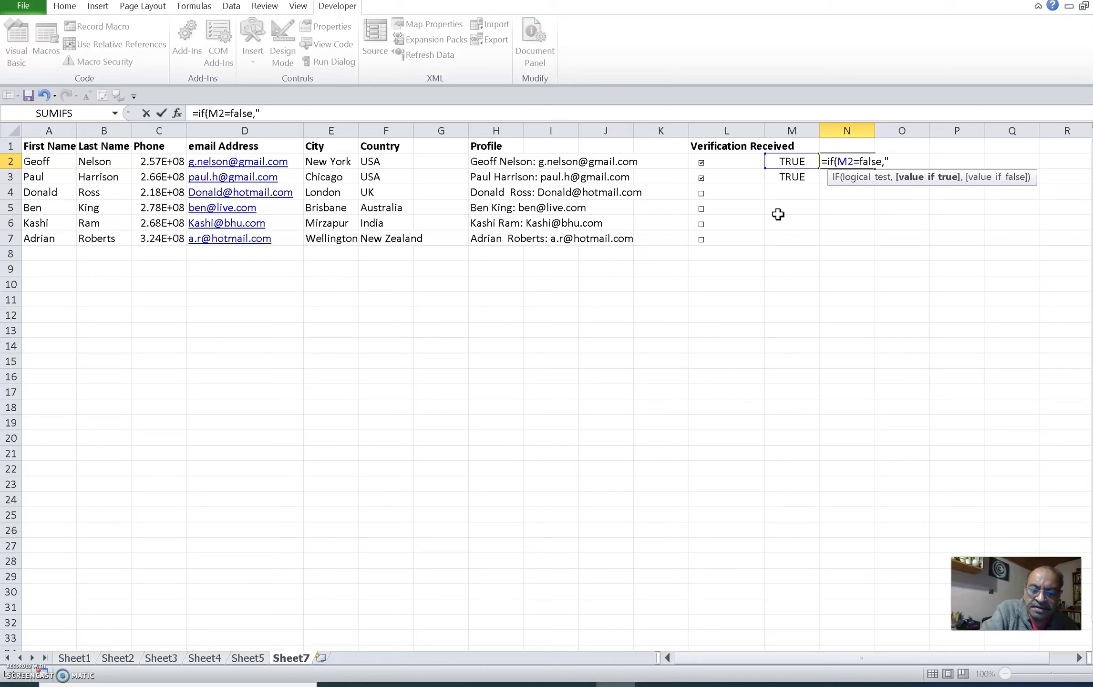
type("Non")
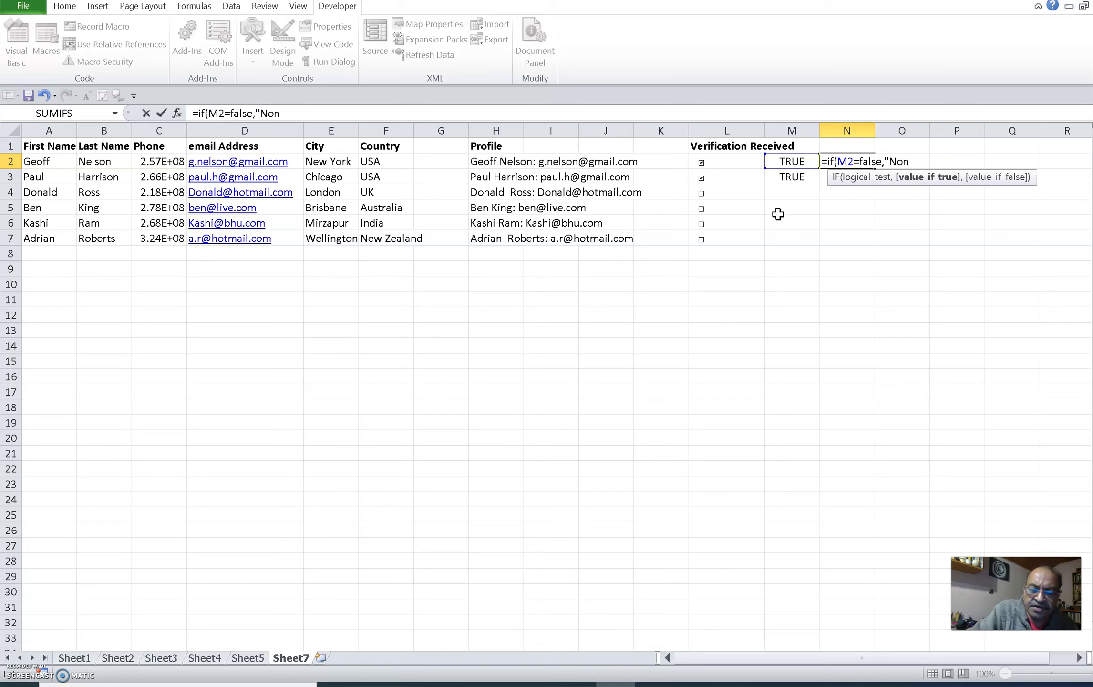
type(" V")
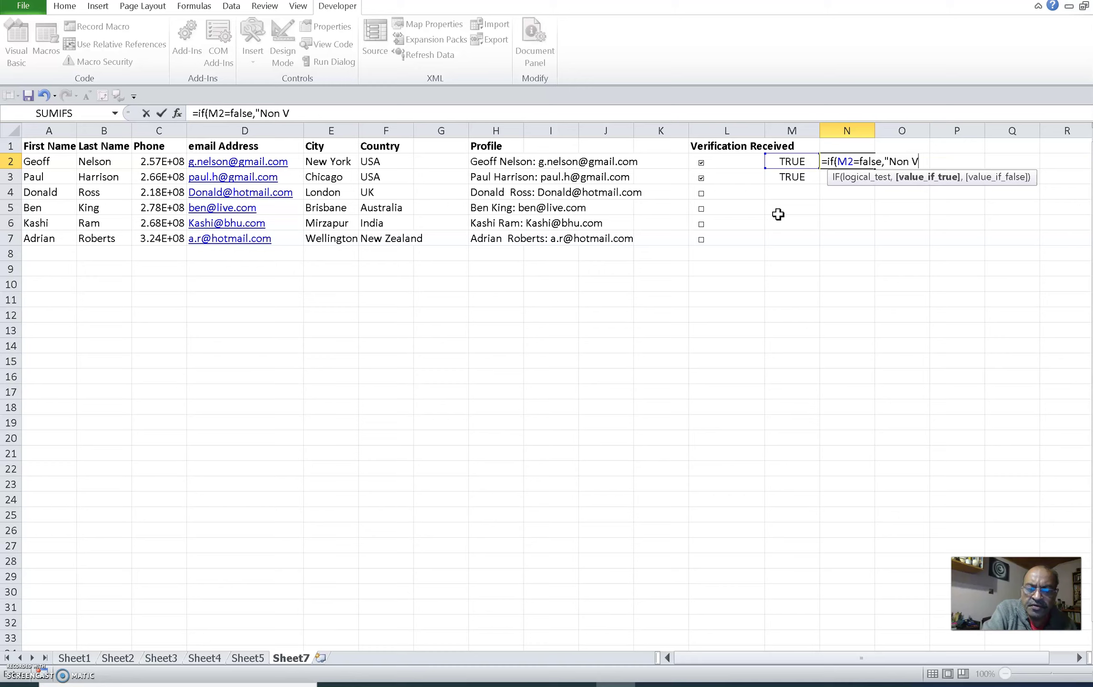
type("erified")
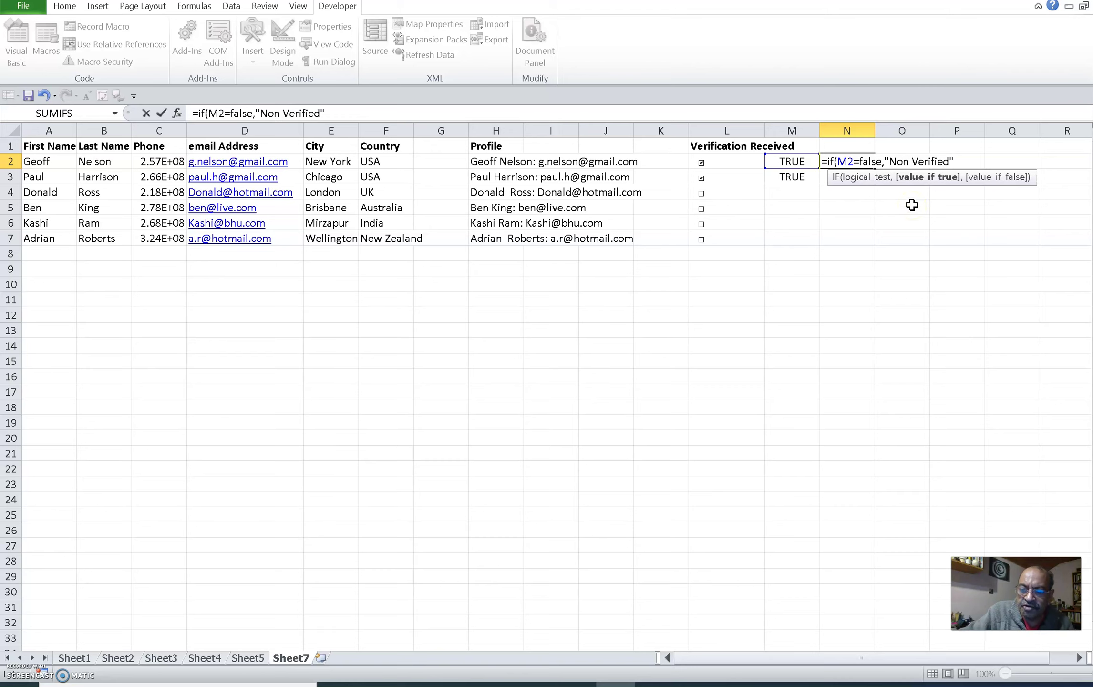
type("\",")
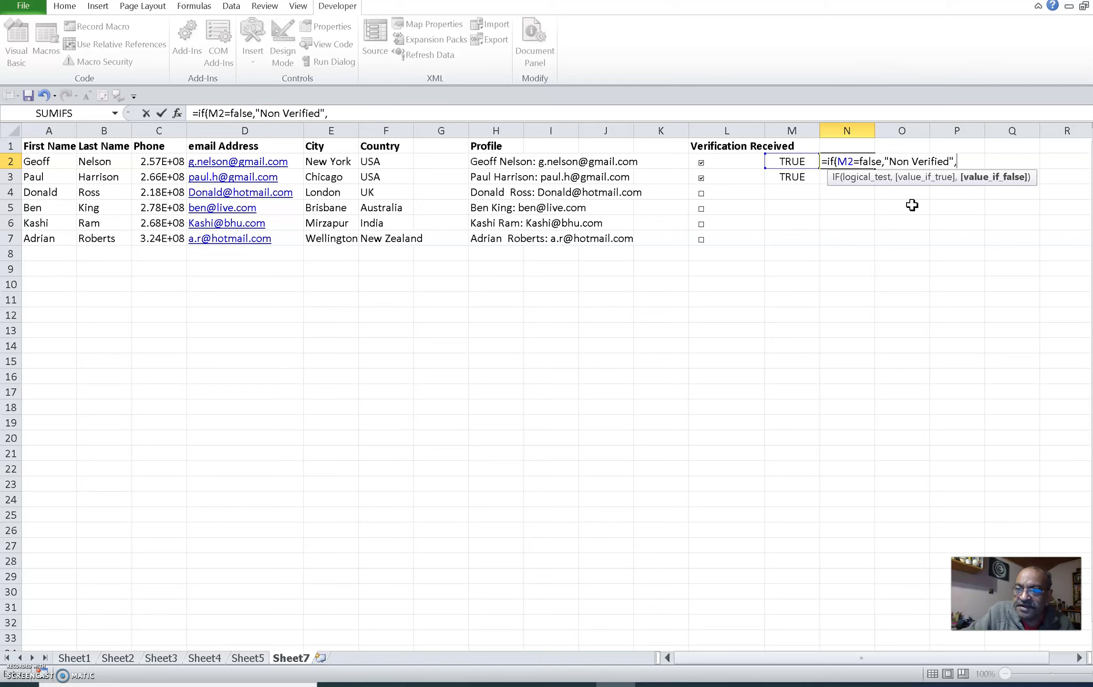
- Enter "Verified" as the value if false and commit the IF formula in cell N2
key("Up")
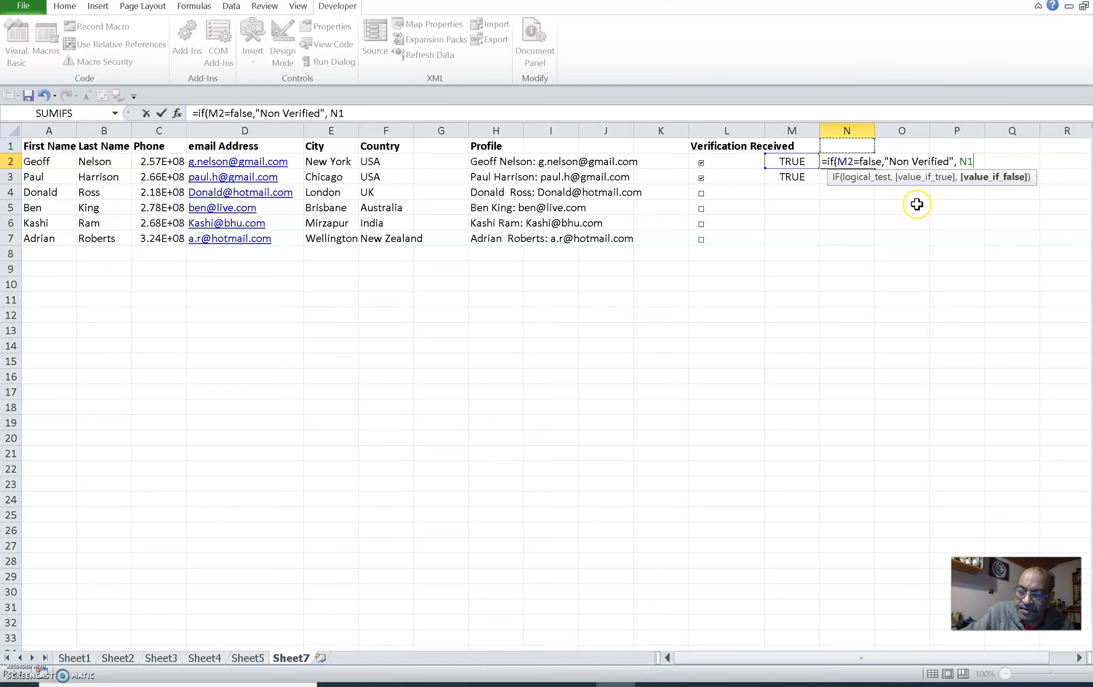
key("BackSpace")
key("BackSpace")
type("\"")
type("Verif")
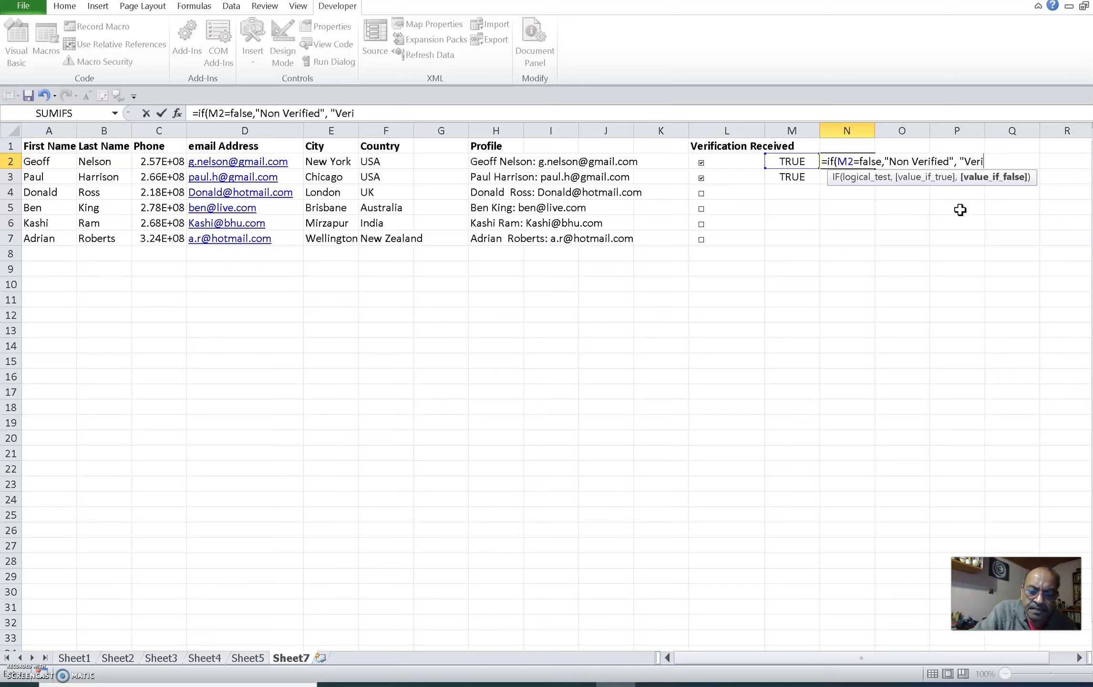
type("ied")
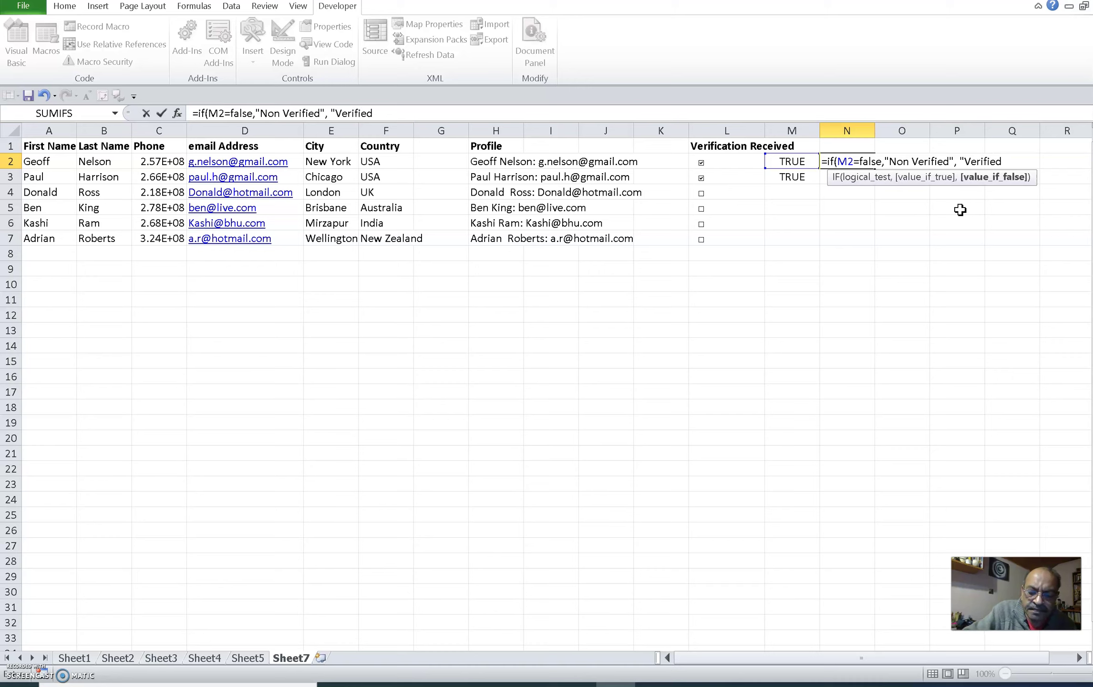
type("\"")
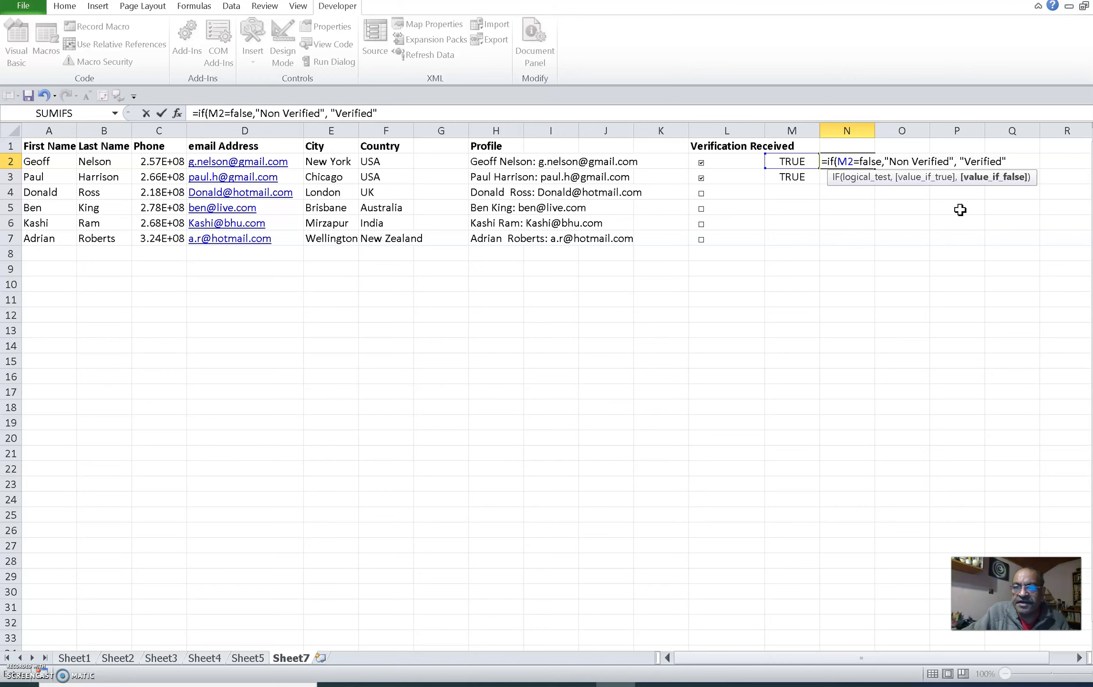
key("Return")
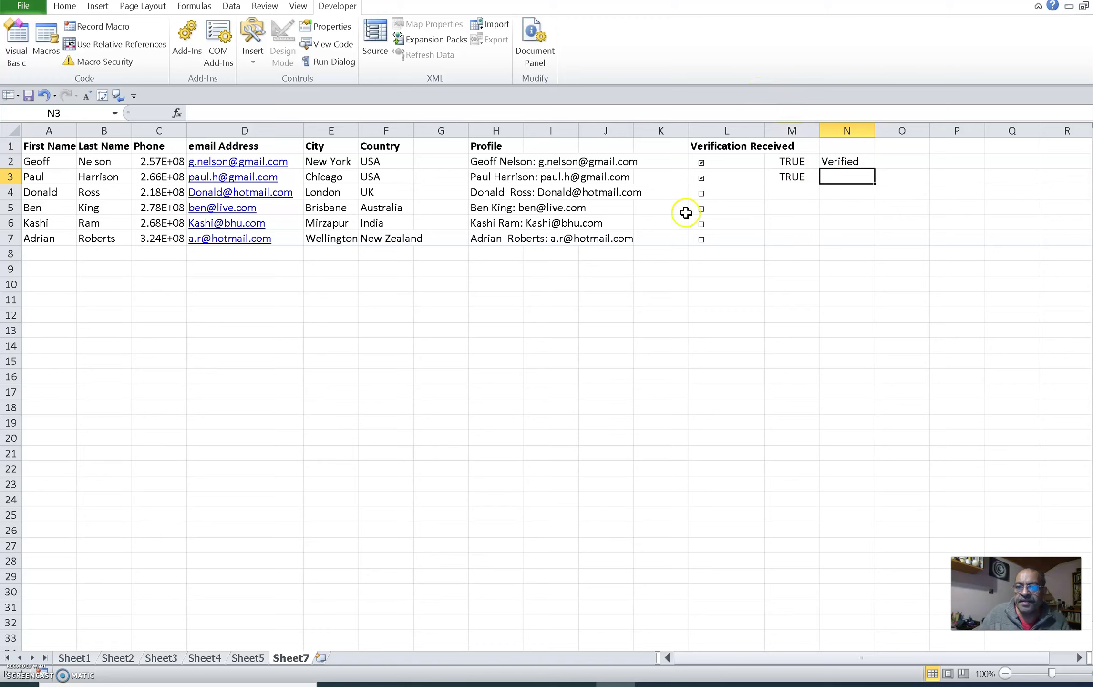
- Clear the check box in cell L3 and fill the IF formula from N2 down to N3
left_click(701, 178)
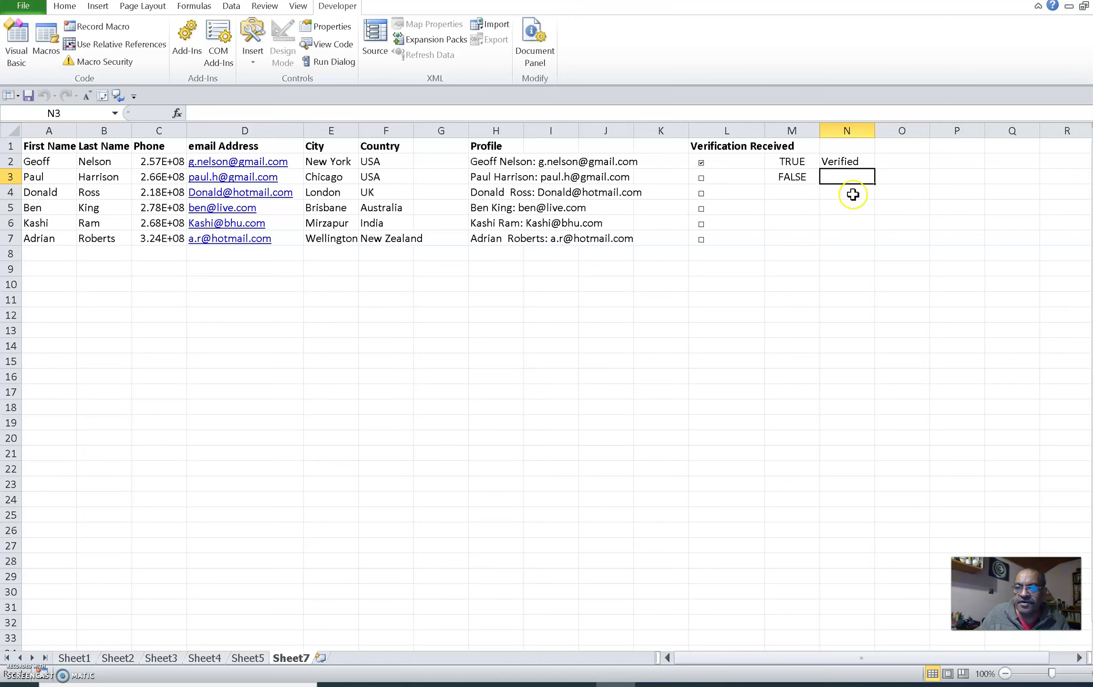
left_click(857, 161)
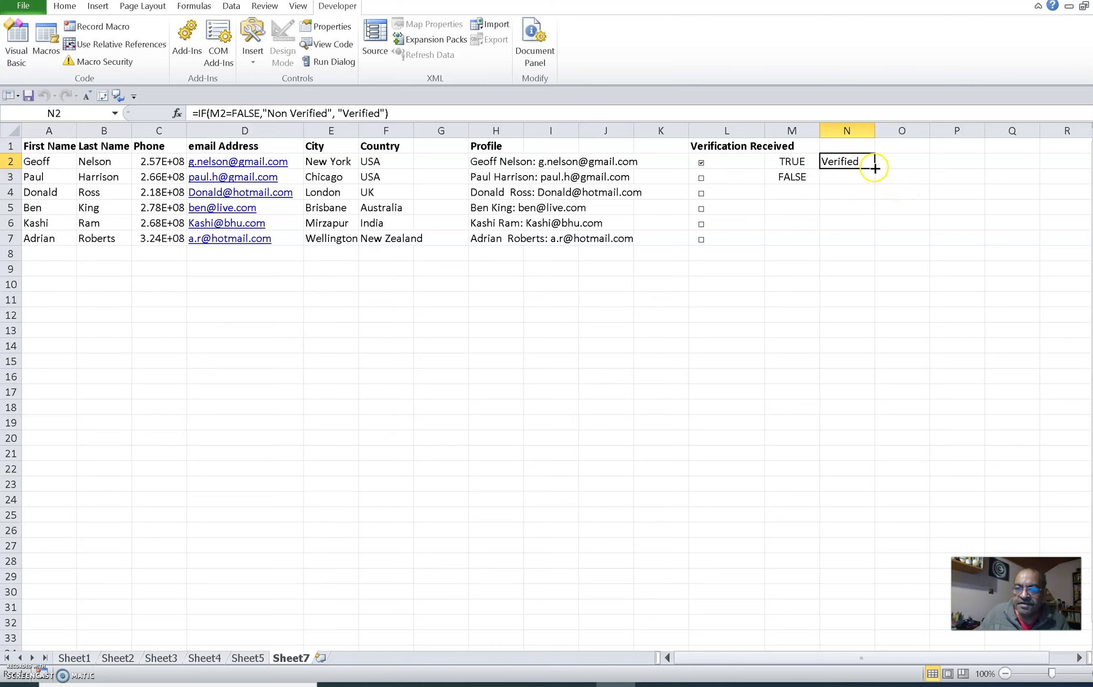
left_click_drag(875, 168, 874, 184)
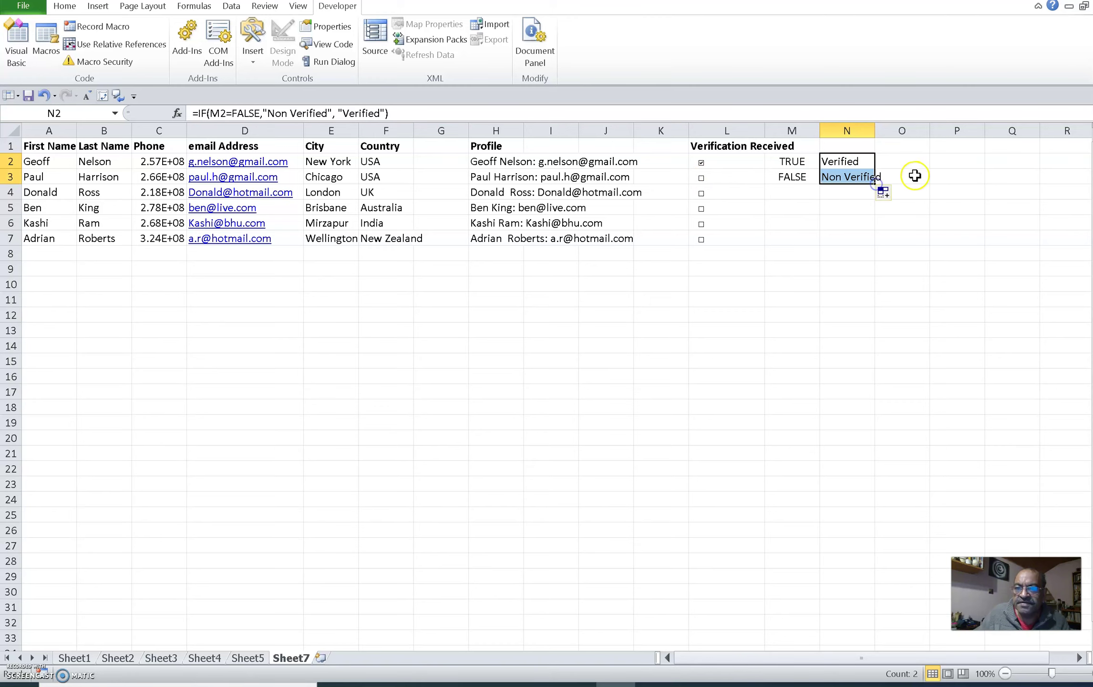
left_click(913, 173)
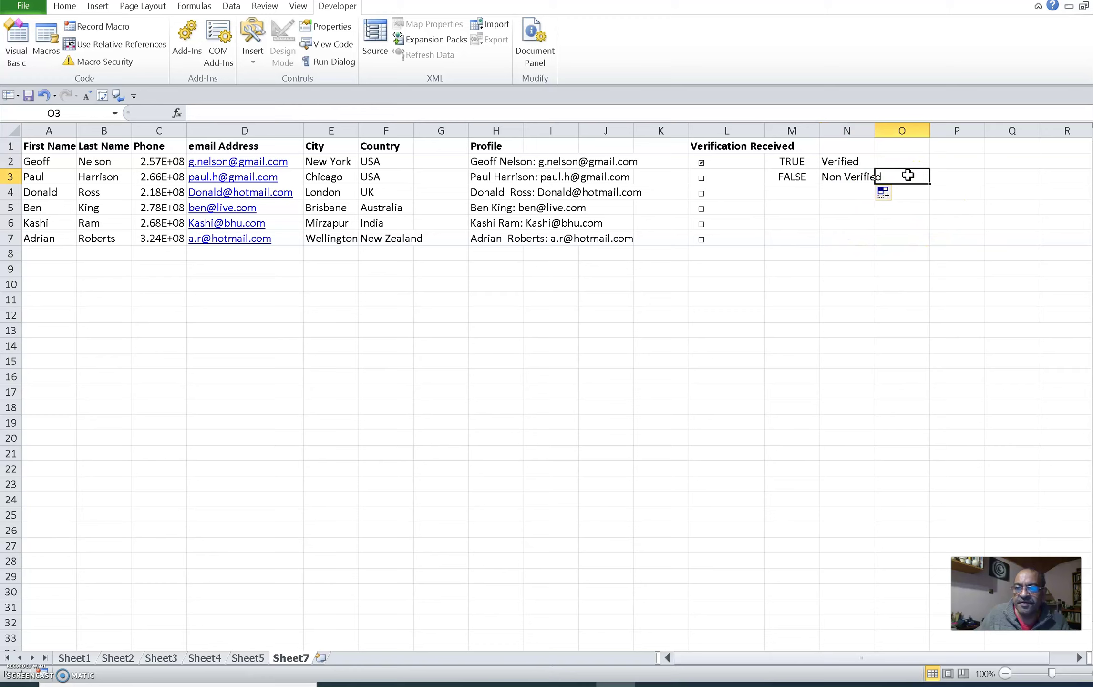
- Tick and clear the check box in cell L3 to test the status formula in N3
left_click(702, 177)
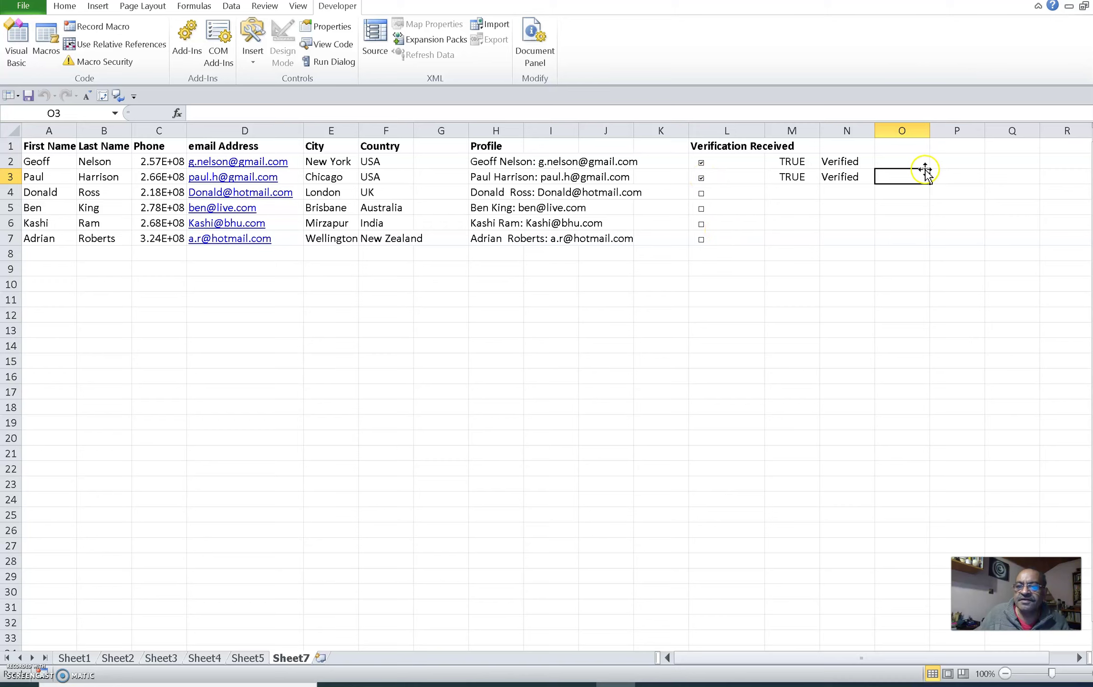
left_click(702, 178)
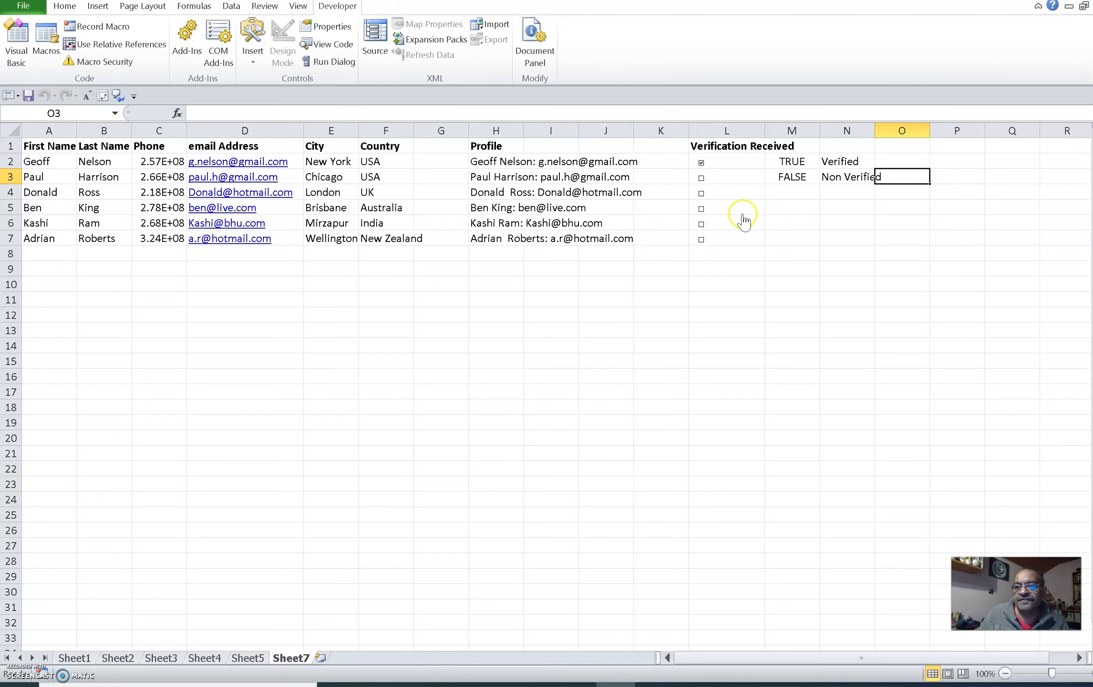
- Add a Text That Contains conditional formatting rule to cell N2 for "Verified" with Green Fill with Dark Green Text
left_click(850, 165)
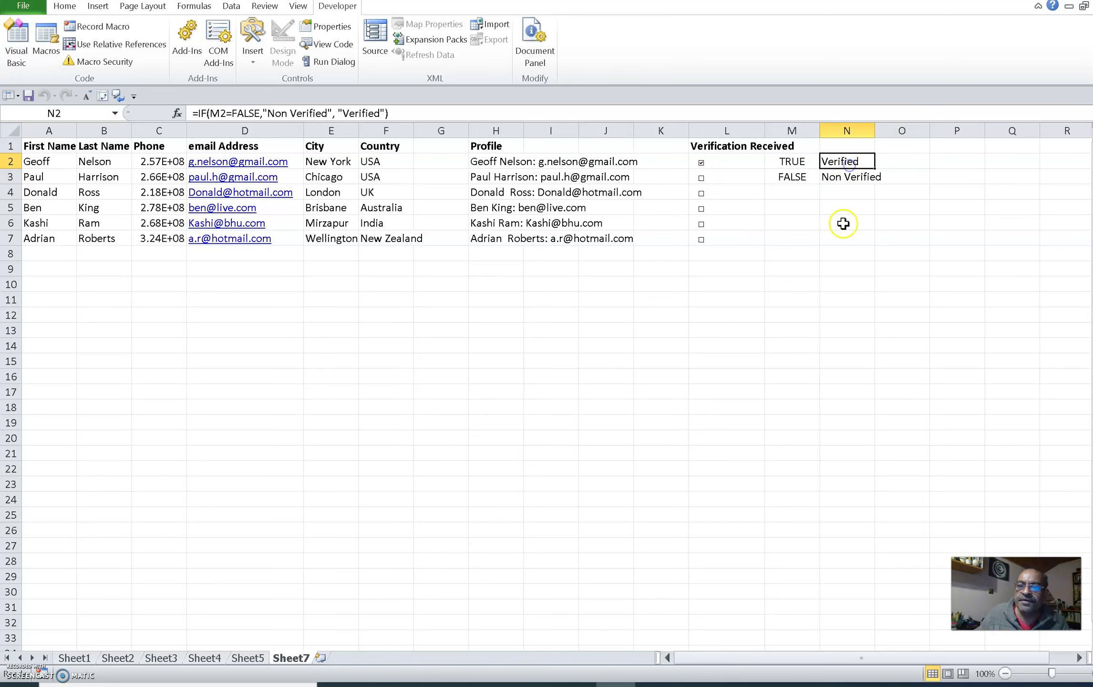
right_click(846, 162)
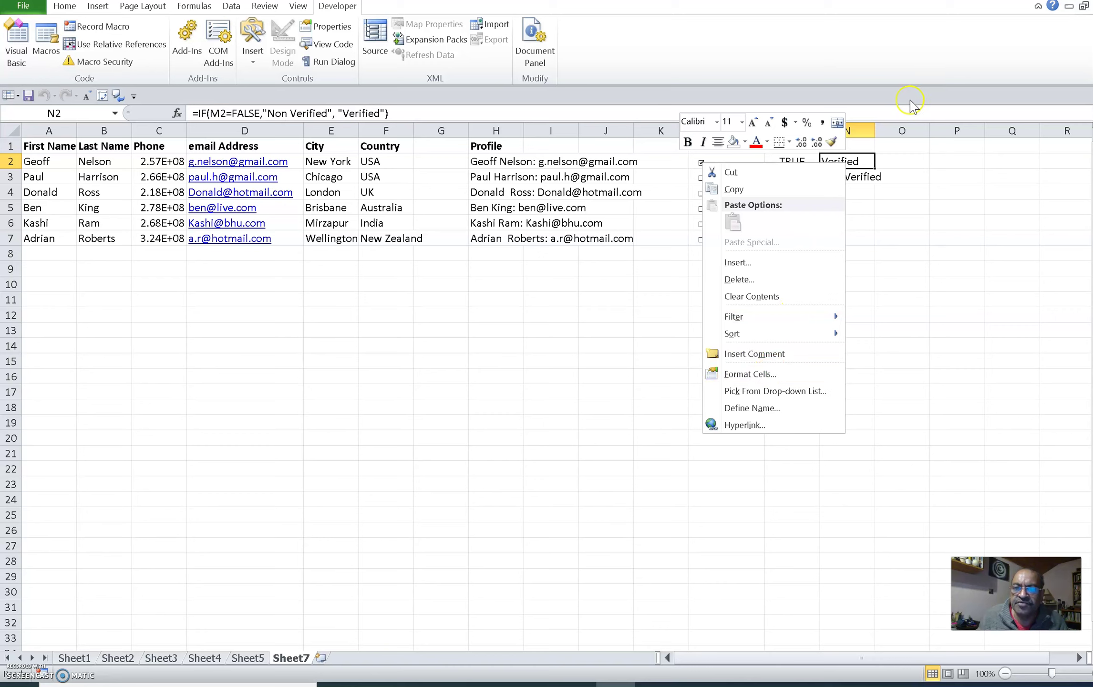
left_click(930, 163)
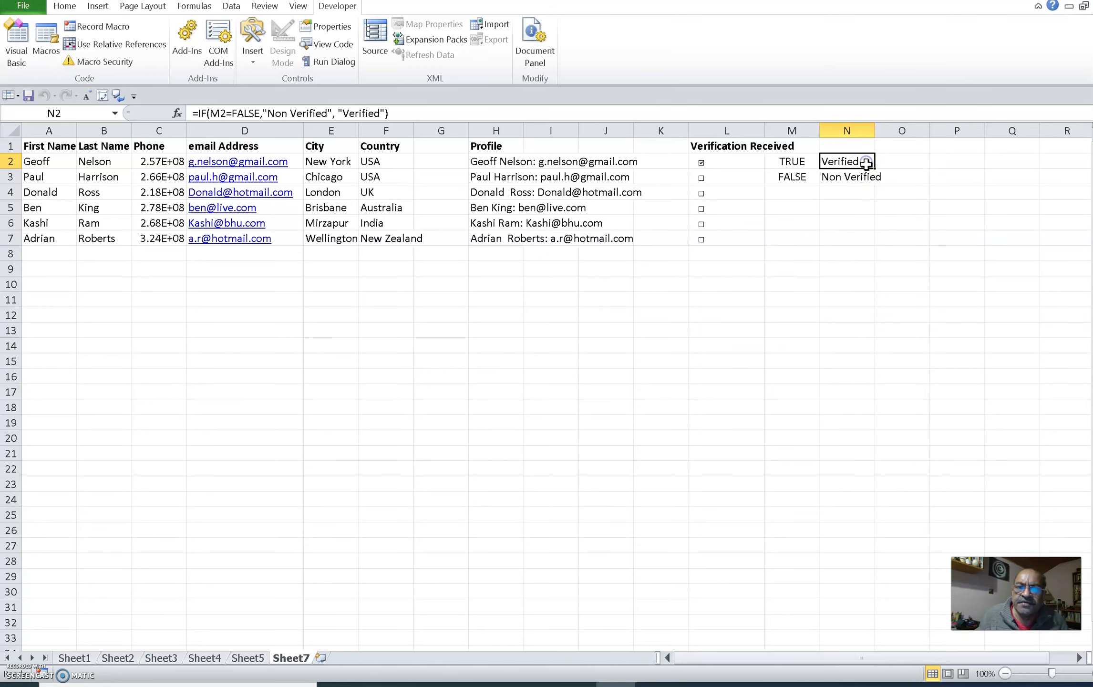
left_click(67, 6)
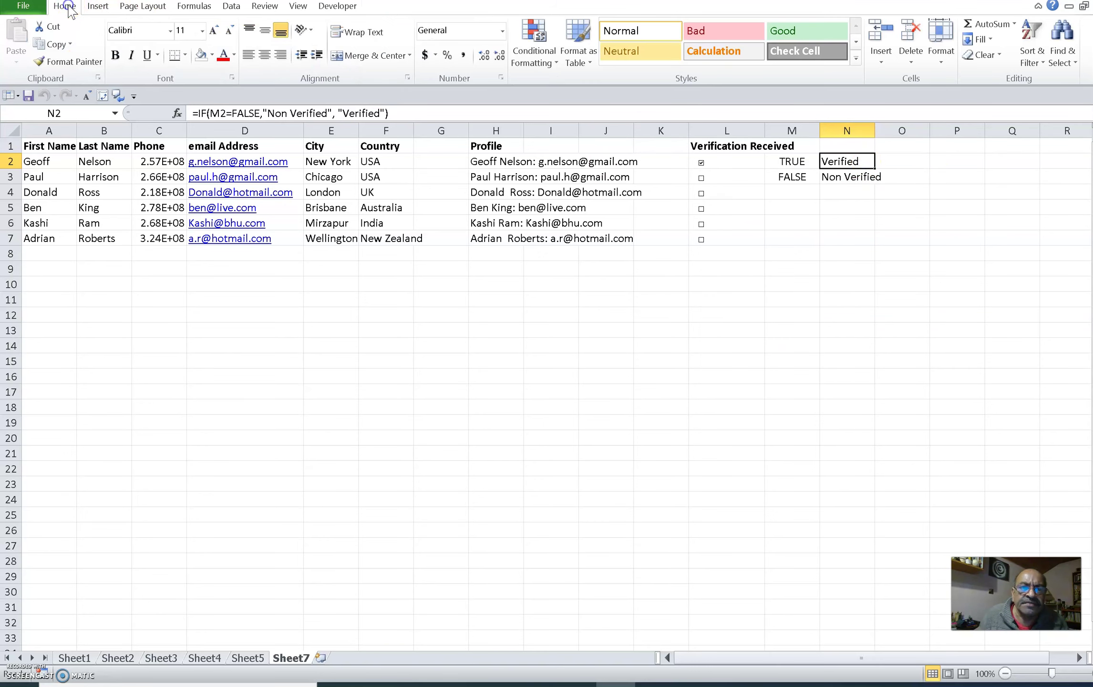
left_click(536, 55)
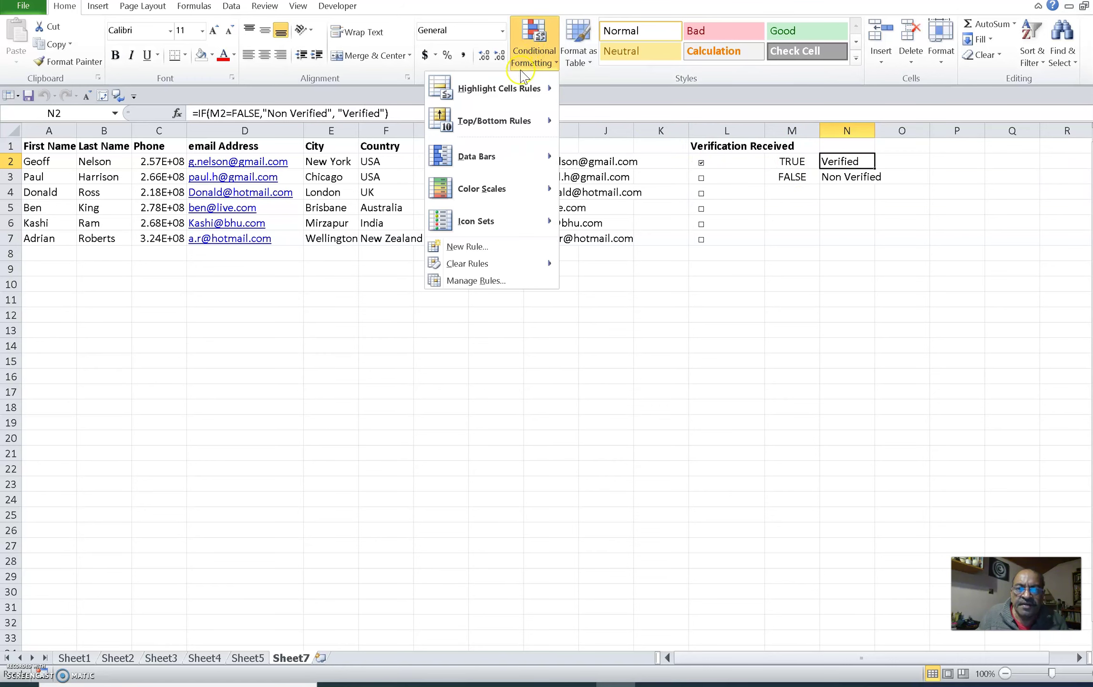
mouse_move(515, 95)
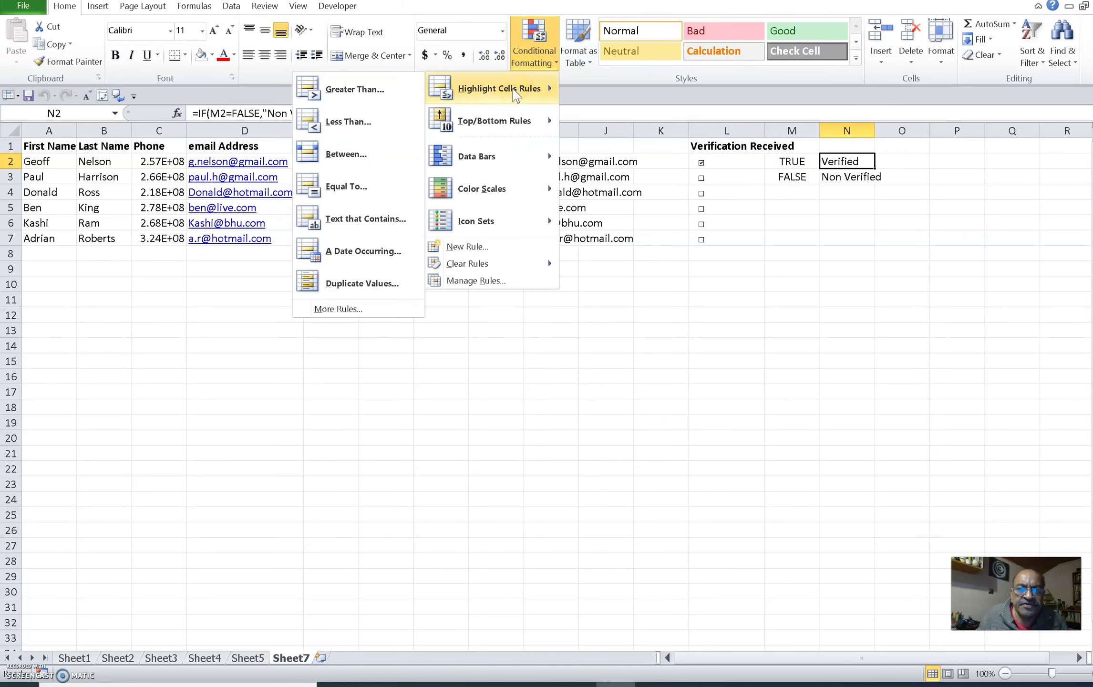
left_click(381, 220)
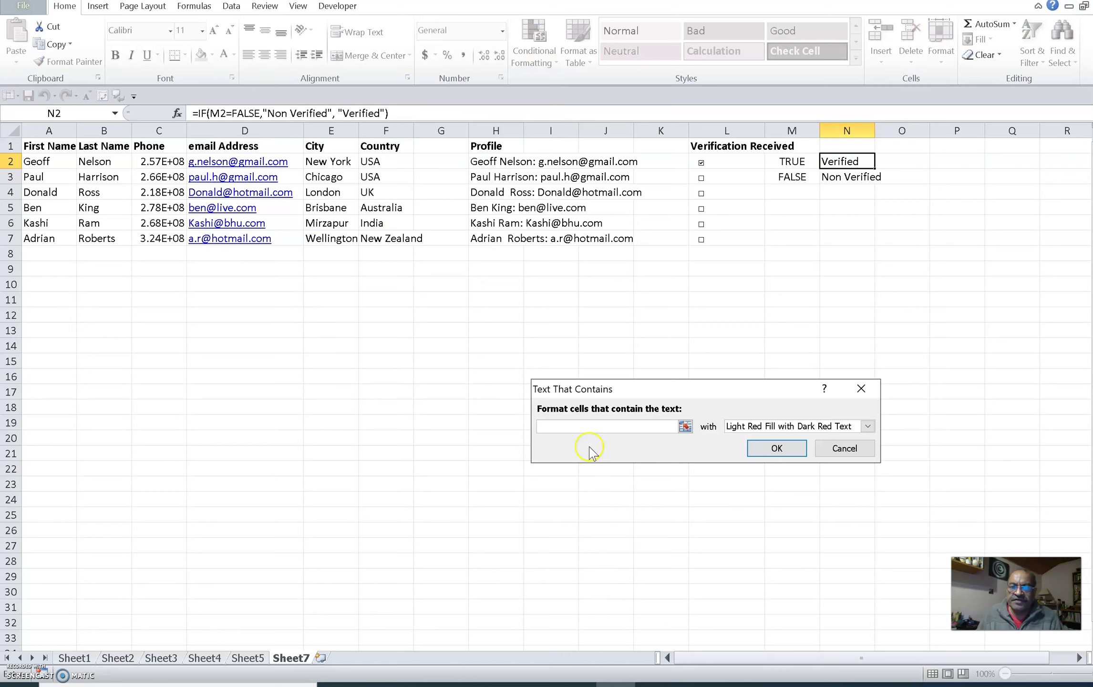
type("Cerifi")
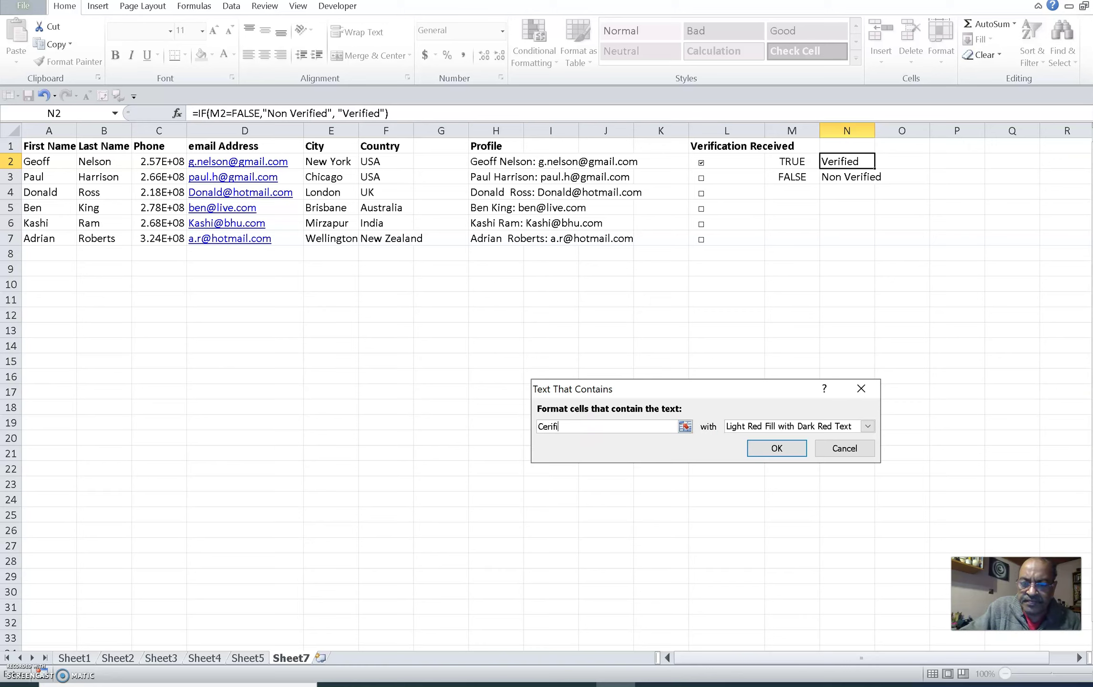
type("Ve")
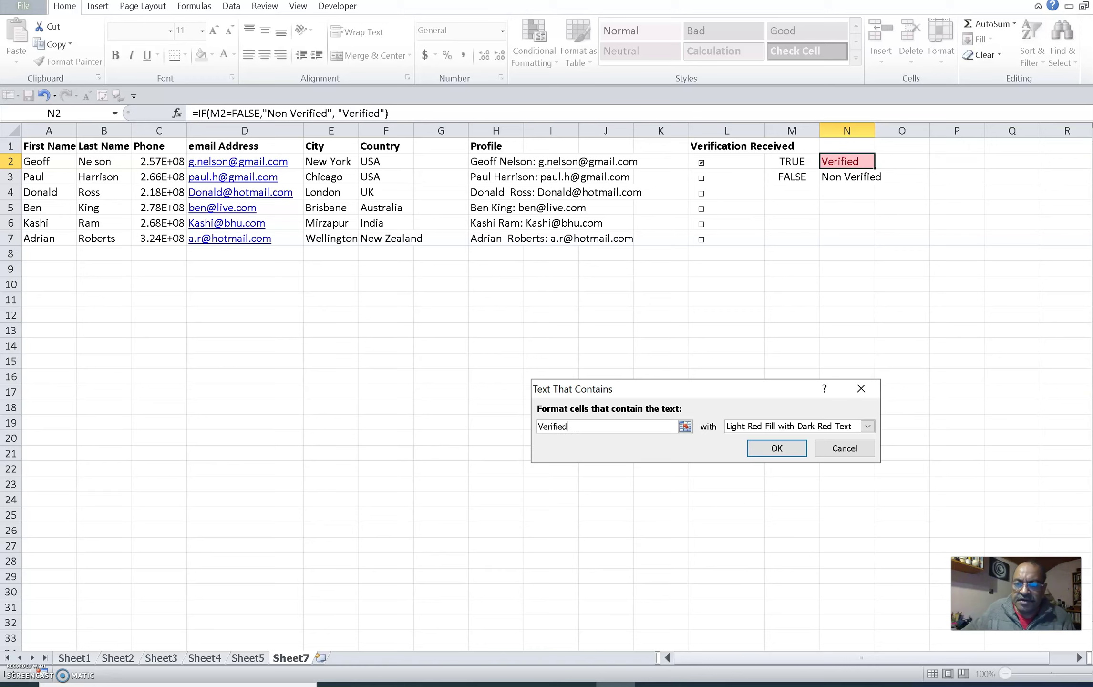
left_click(867, 426)
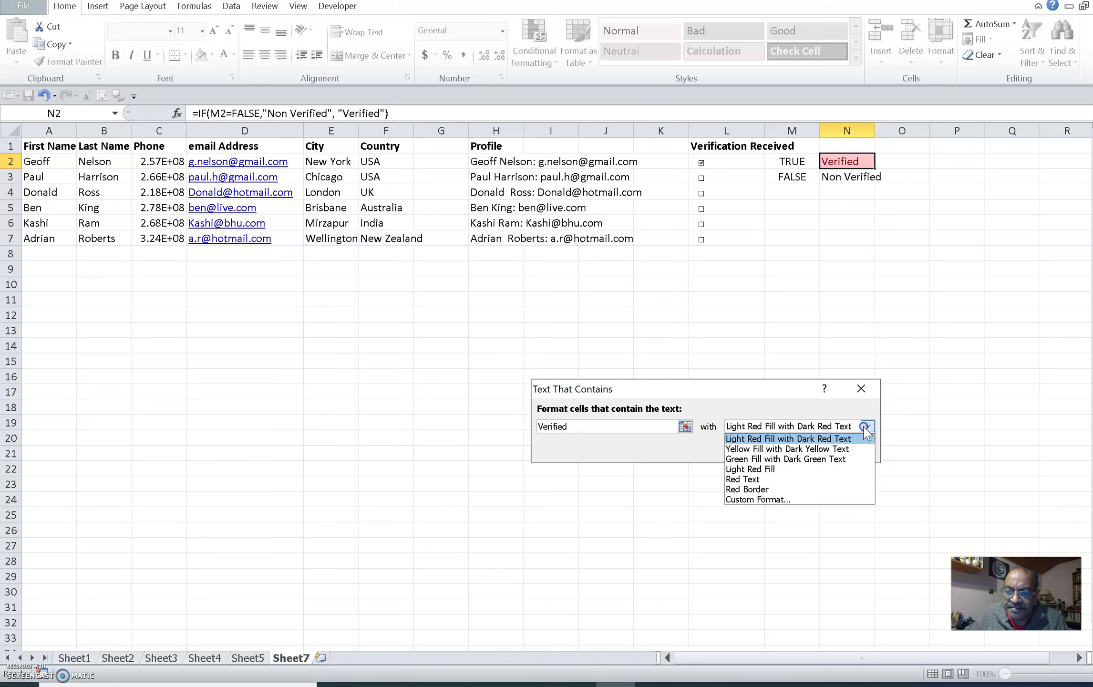
left_click(817, 459)
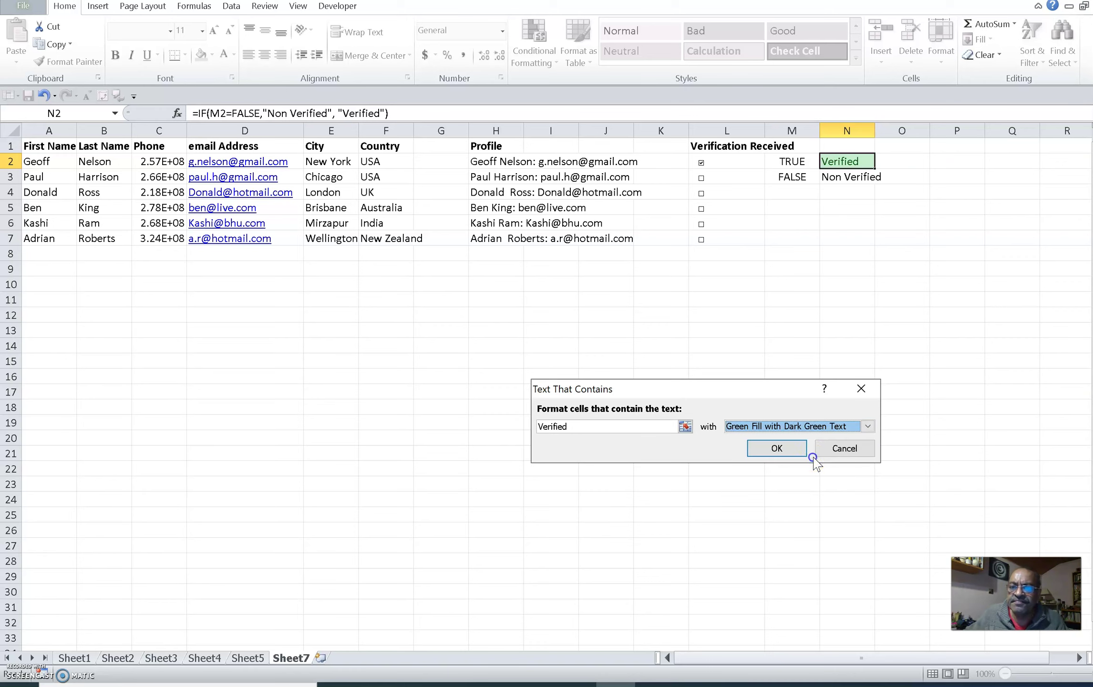
left_click(795, 452)
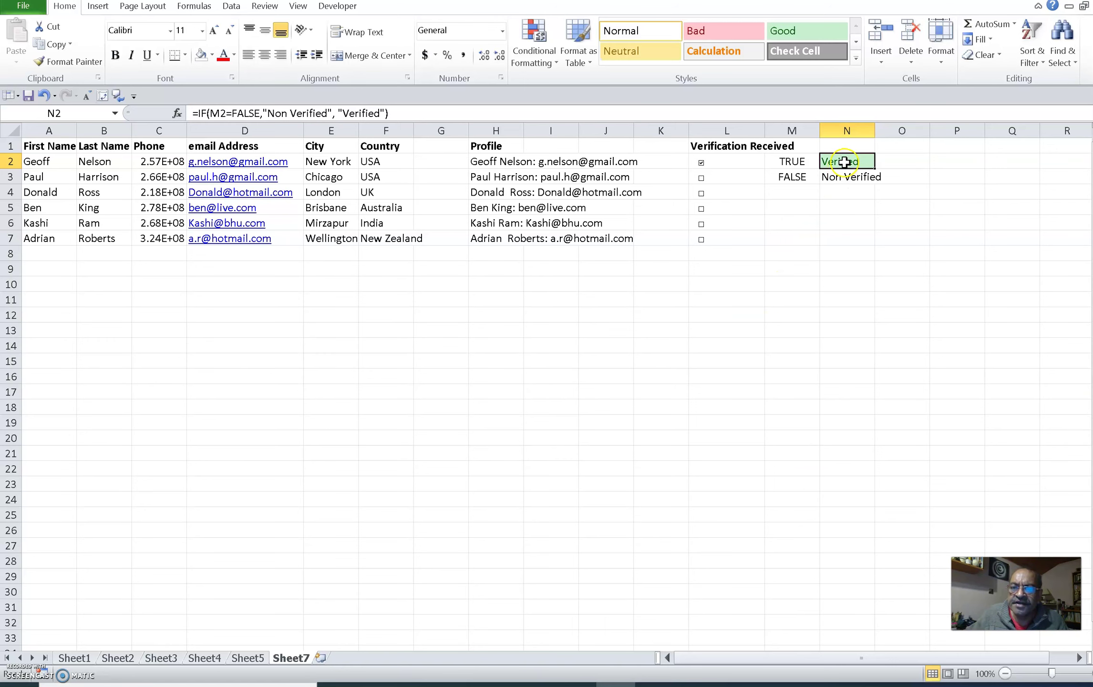
- Add a Text That Contains conditional formatting rule to cell N2 for "Non Verified" with Red Text
left_click(532, 36)
left_click(489, 95)
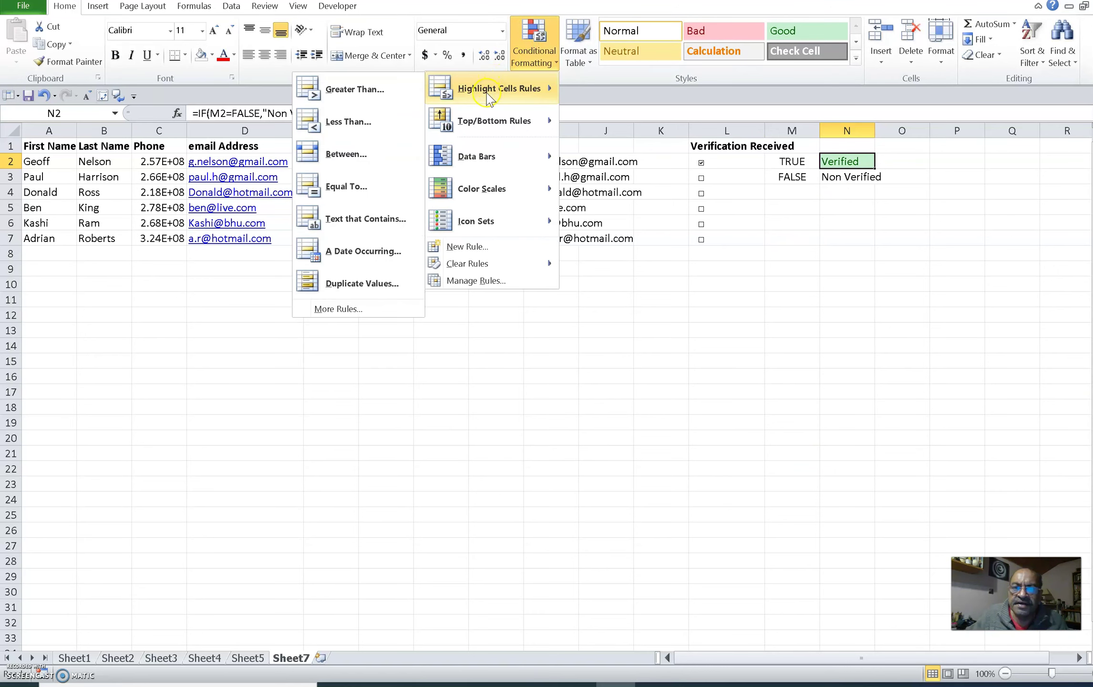
left_click(368, 220)
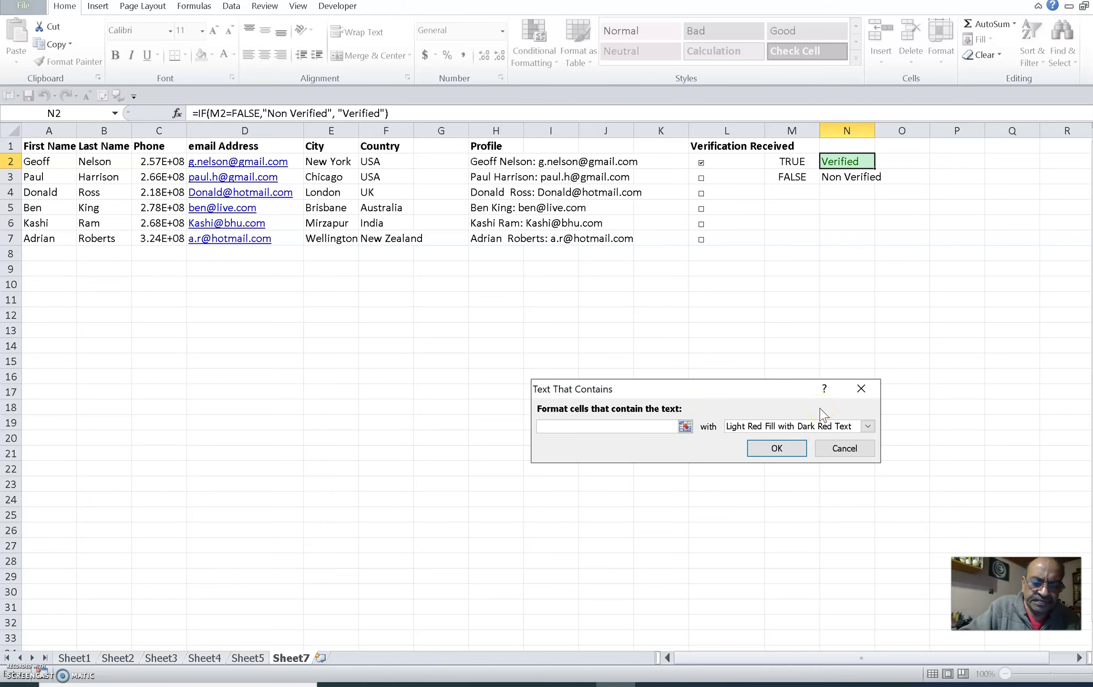
type("Non")
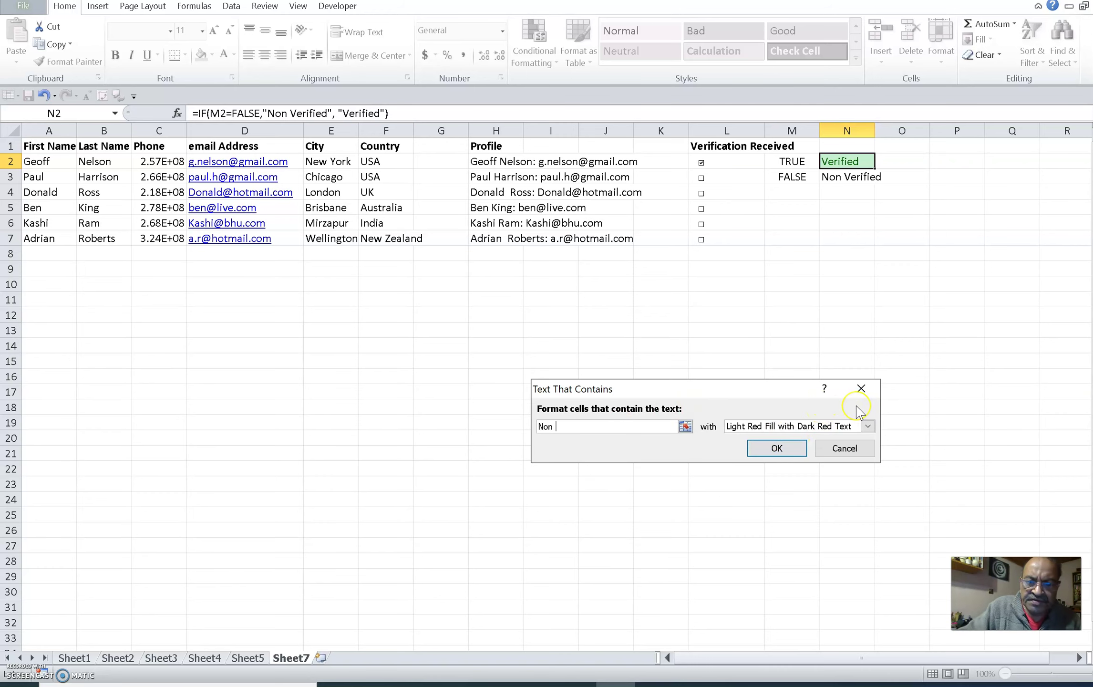
type(" Ver")
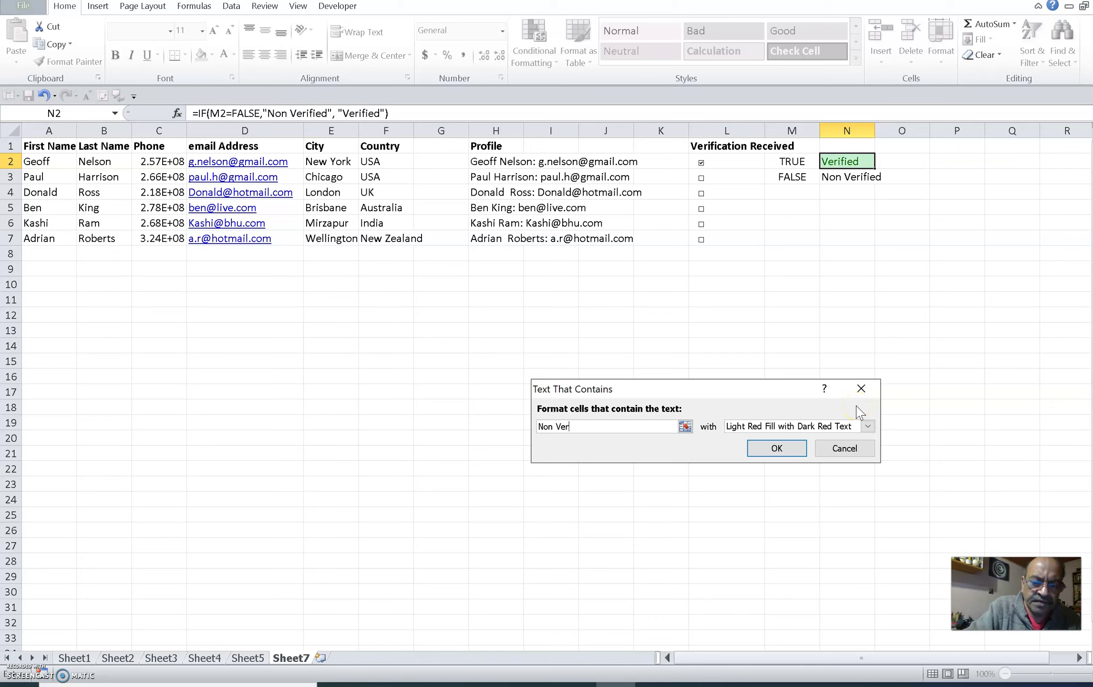
type("ified")
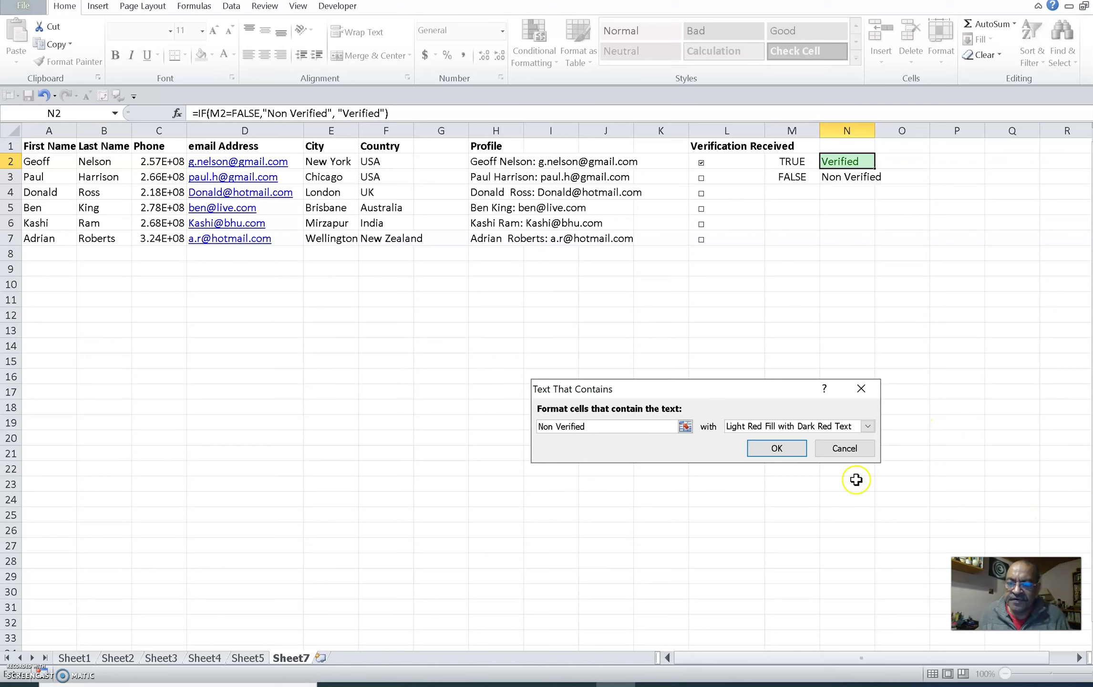
left_click(866, 426)
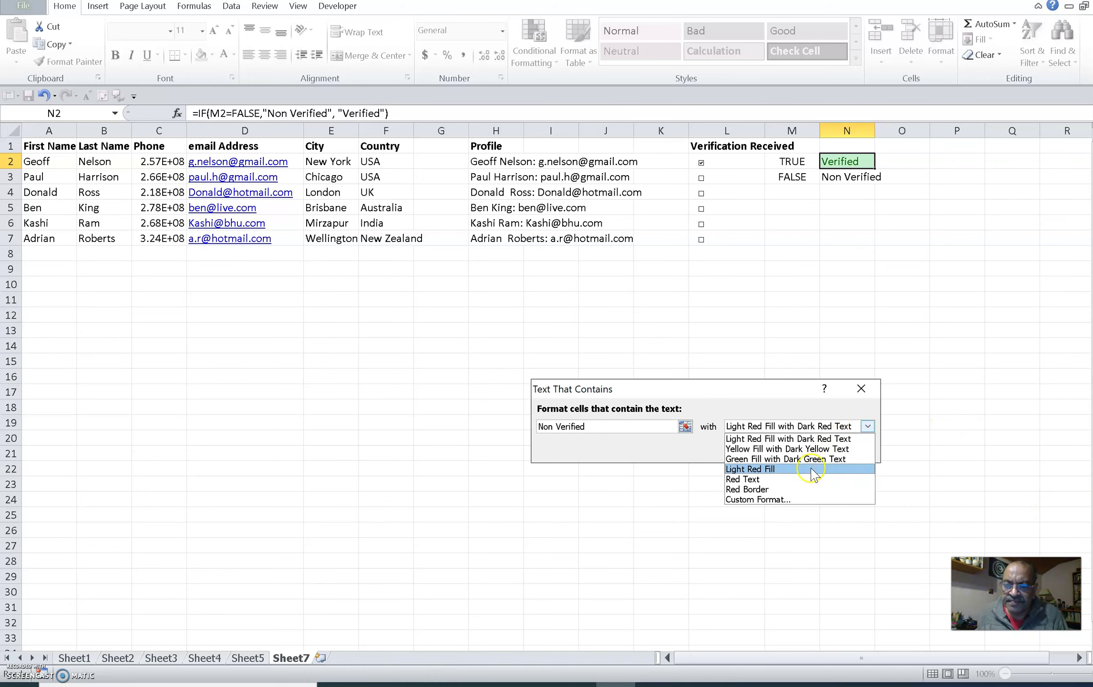
left_click(810, 480)
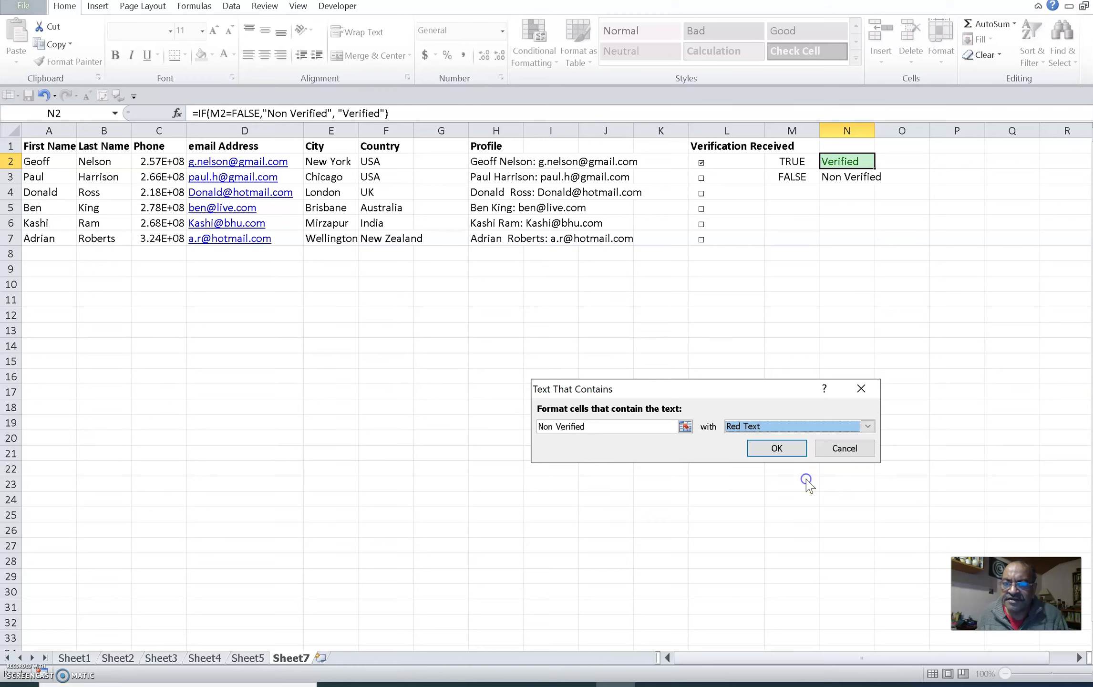
left_click(793, 450)
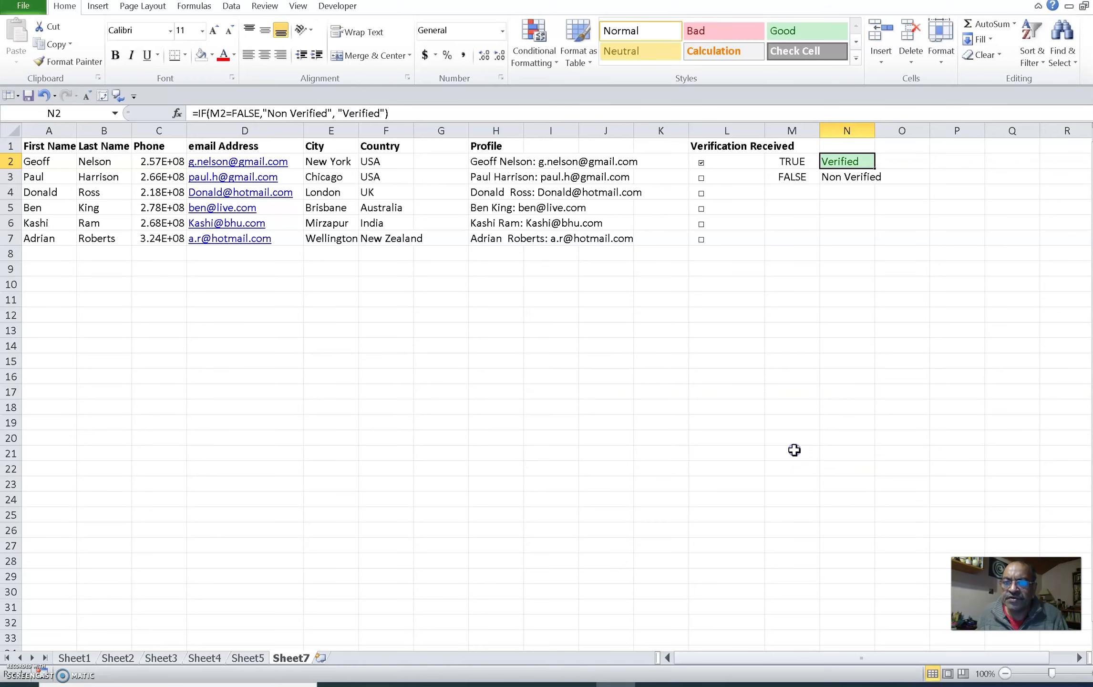
- Tick and clear the check box in L3, and fill N2's formula and conditional formatting down to N3
left_click(719, 179)
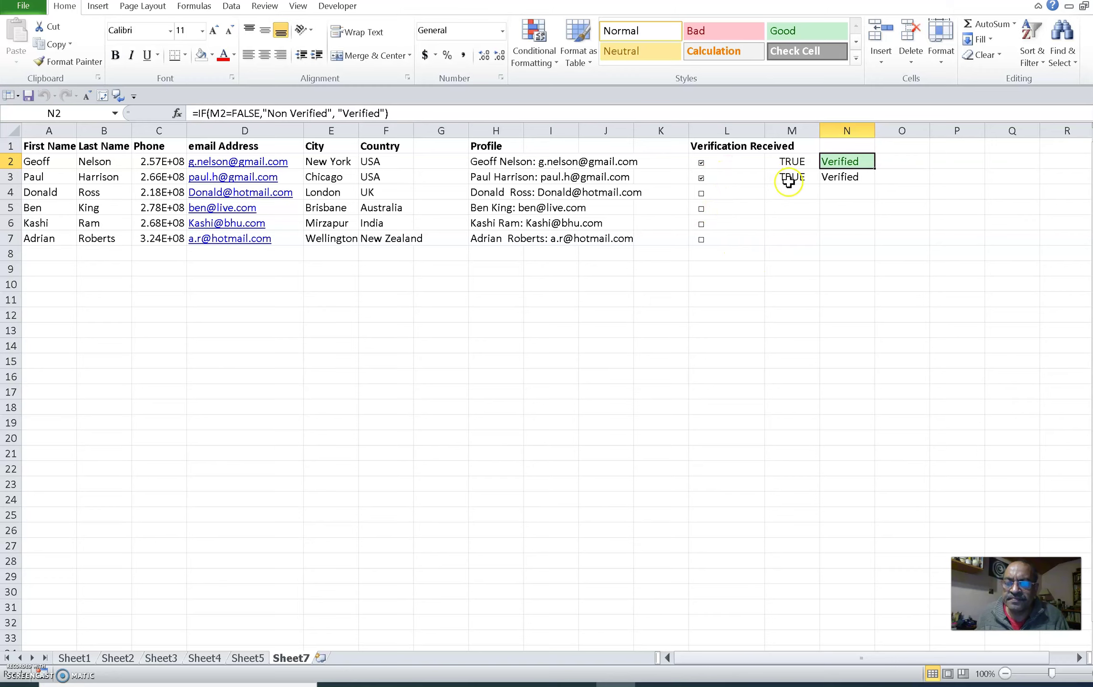
left_click(702, 178)
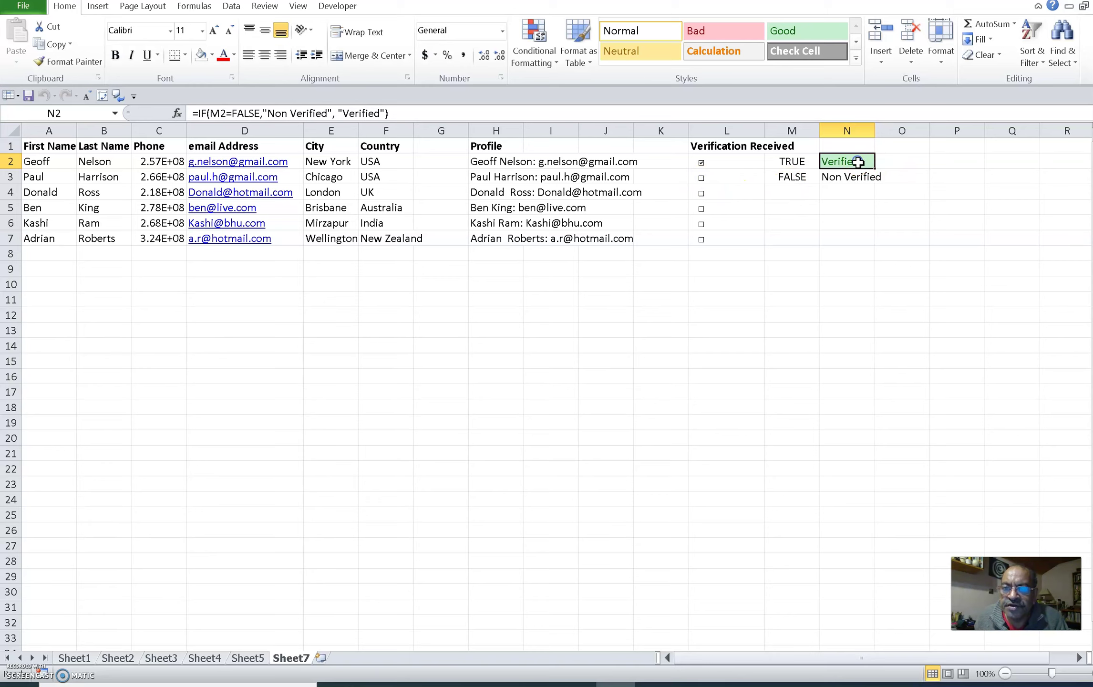
left_click_drag(874, 169, 874, 182)
left_click(837, 222)
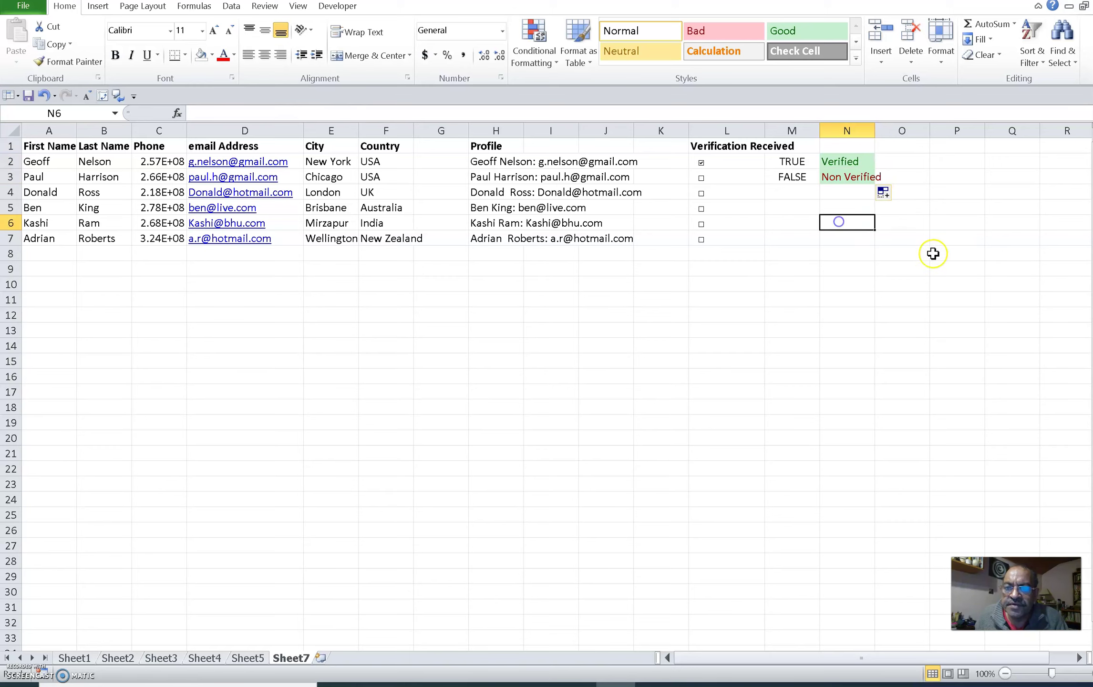
- Toggle the check boxes in L2 and L3 and back to test the status coloring in N2 and N3
left_click(703, 163)
left_click(702, 163)
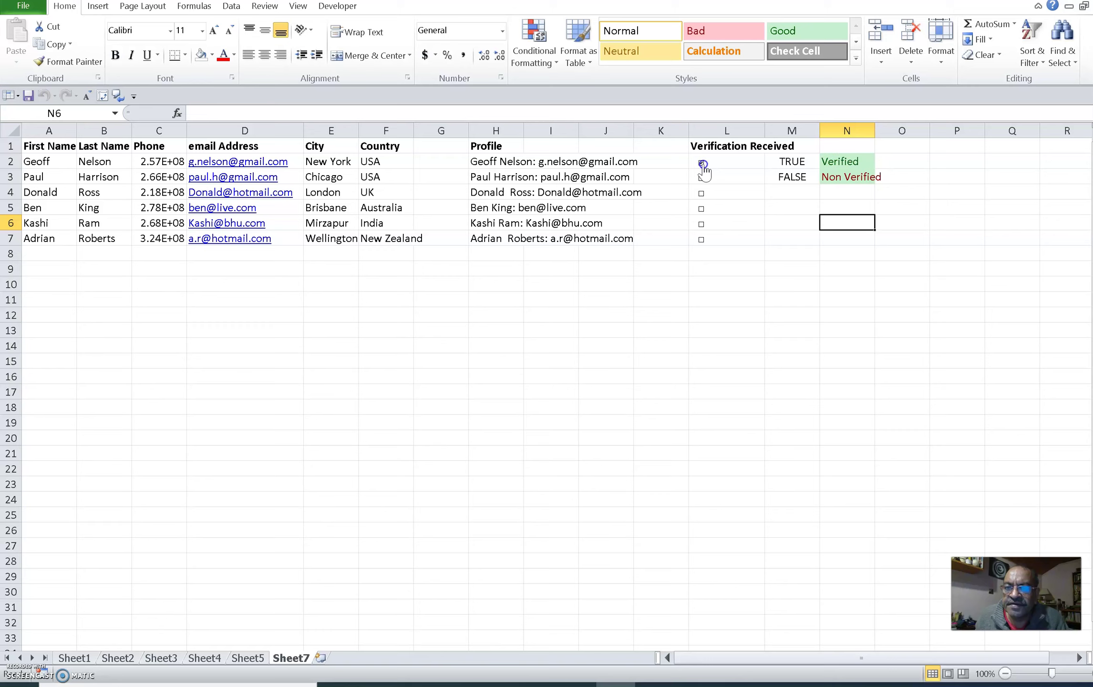
left_click(702, 179)
left_click(703, 181)
left_click(831, 328)
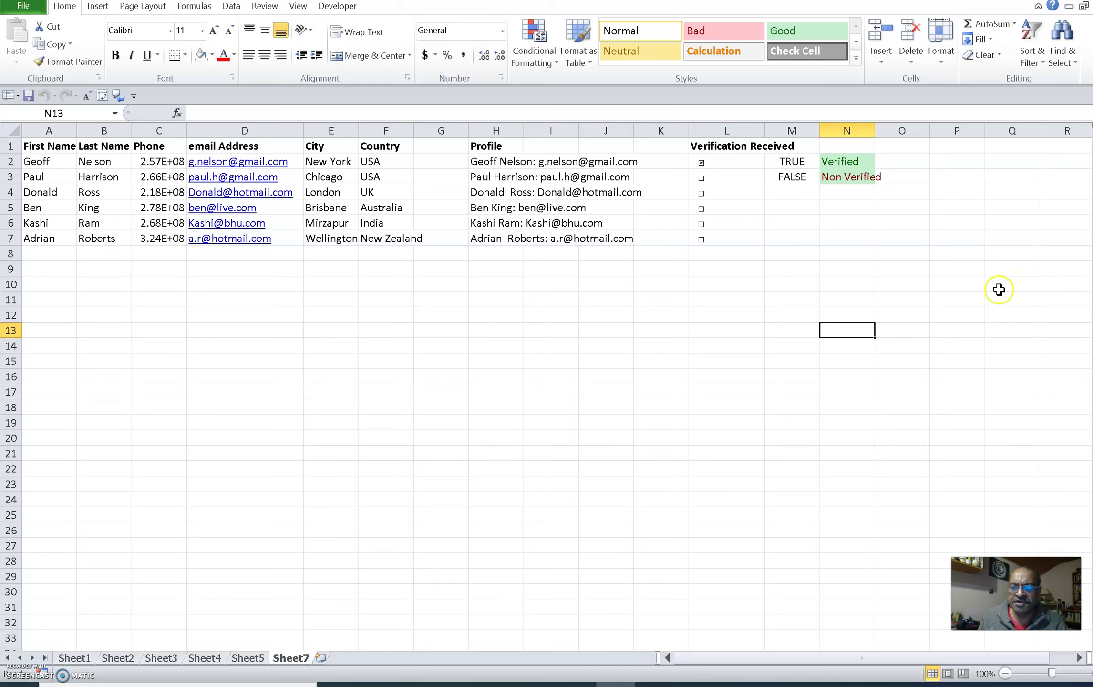
left_click(812, 236)
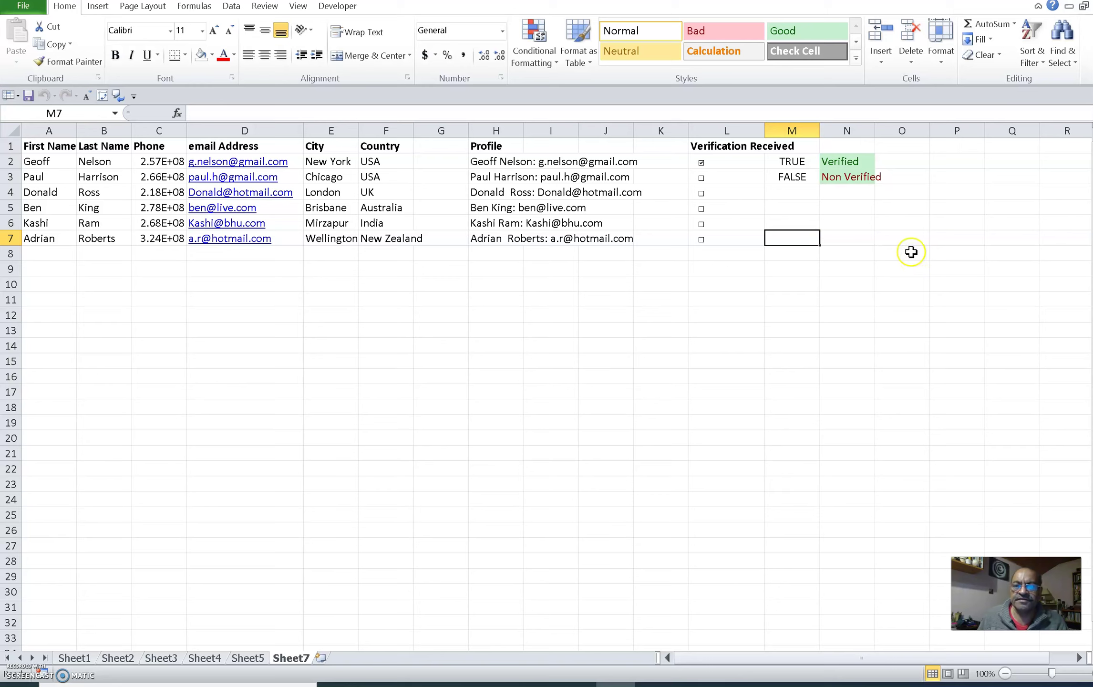
left_click(722, 164)
left_click(718, 164)
- Try to extend the check box link by filling cell M3 down to M7
left_click(794, 163)
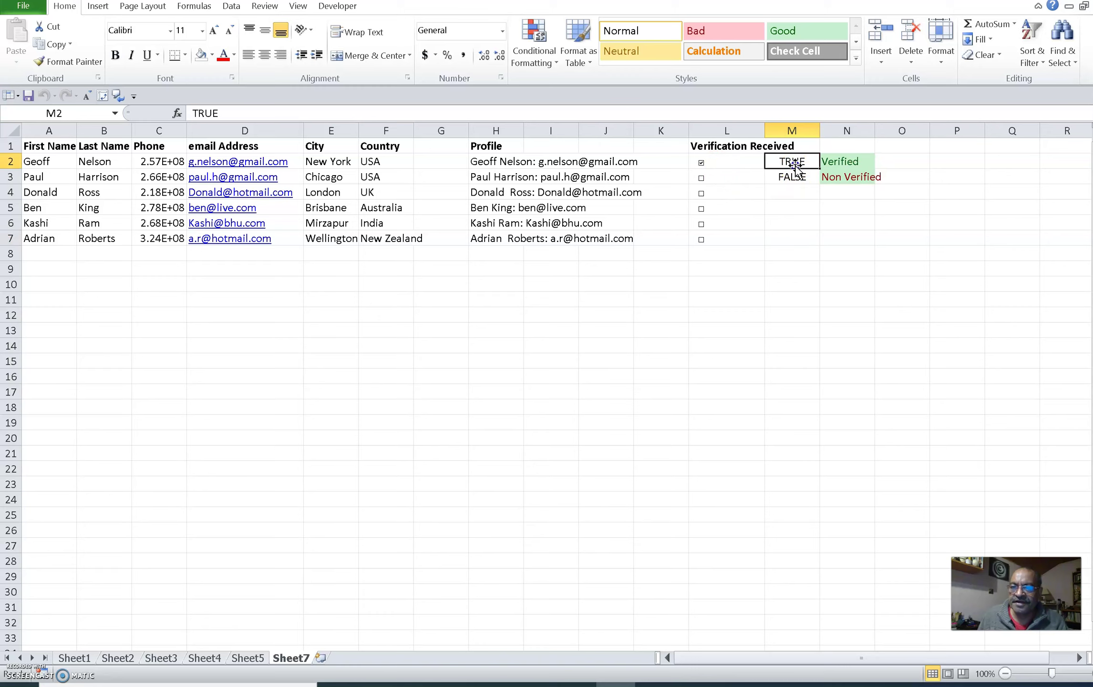
left_click(790, 180)
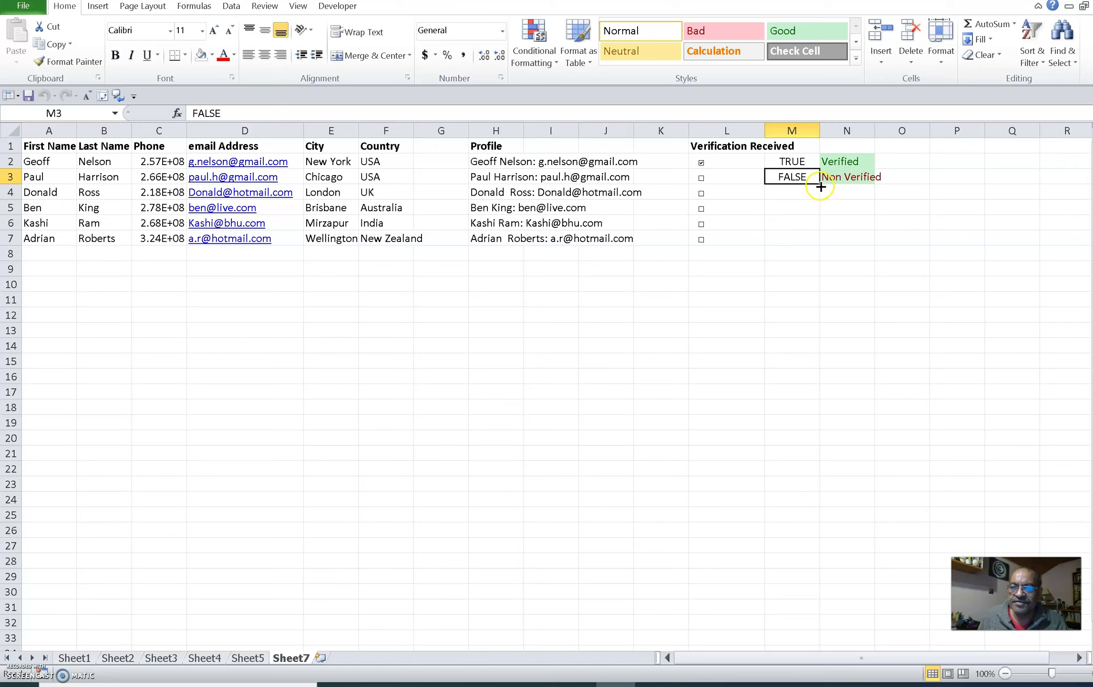
left_click_drag(819, 184, 816, 195)
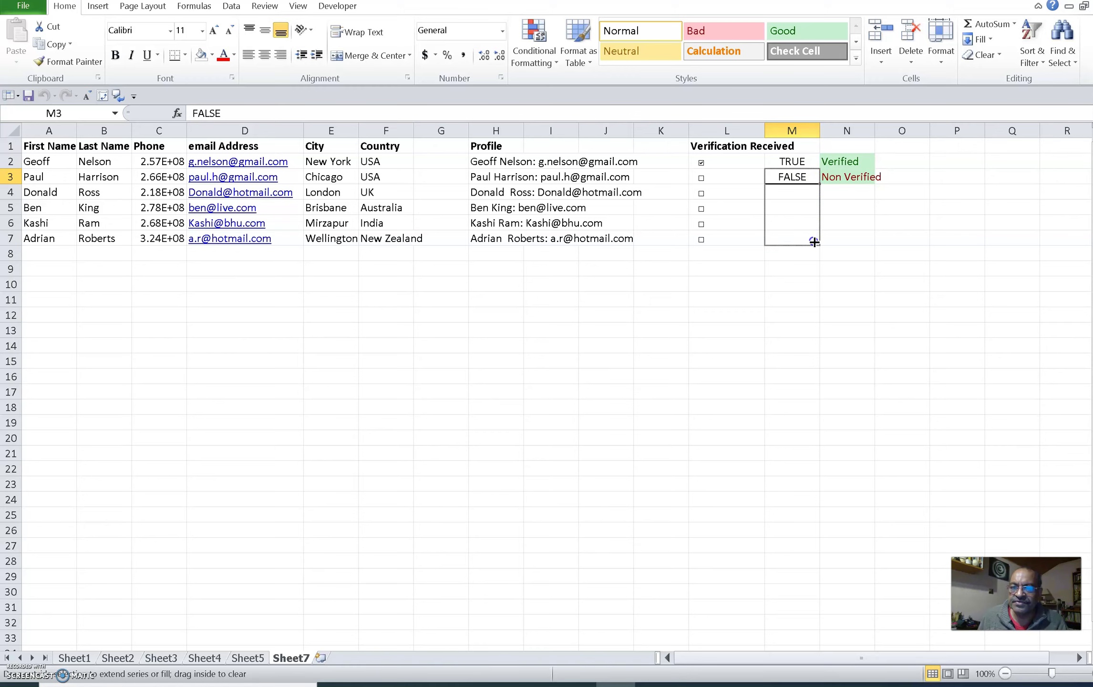
left_click_drag(814, 242, 814, 241)
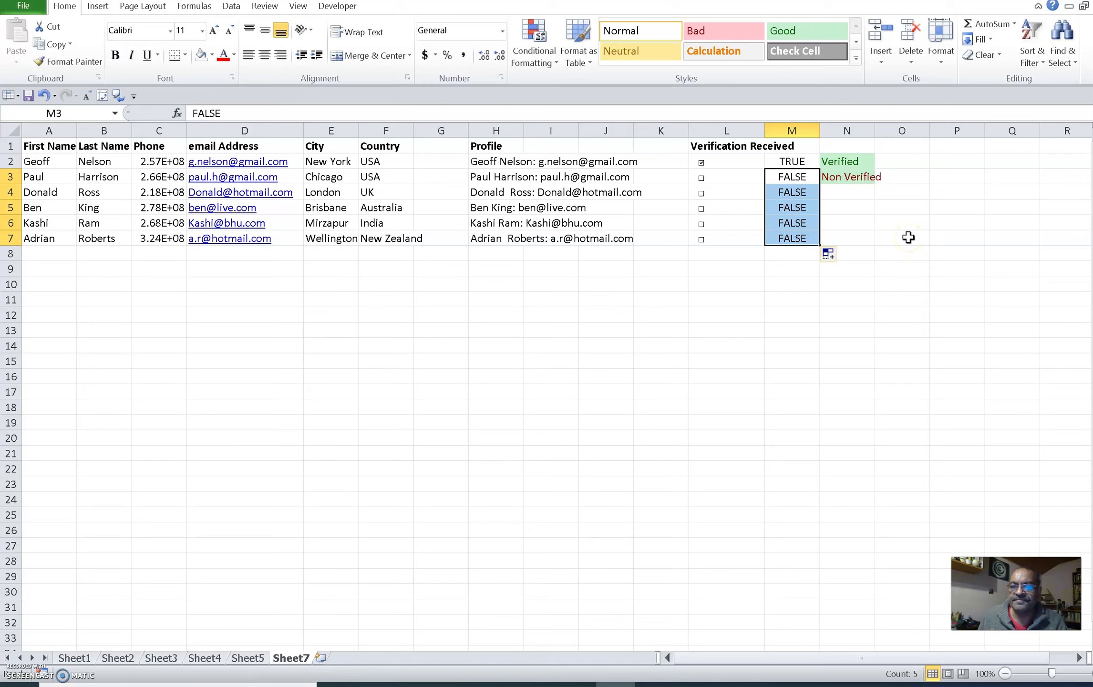
left_click(907, 224)
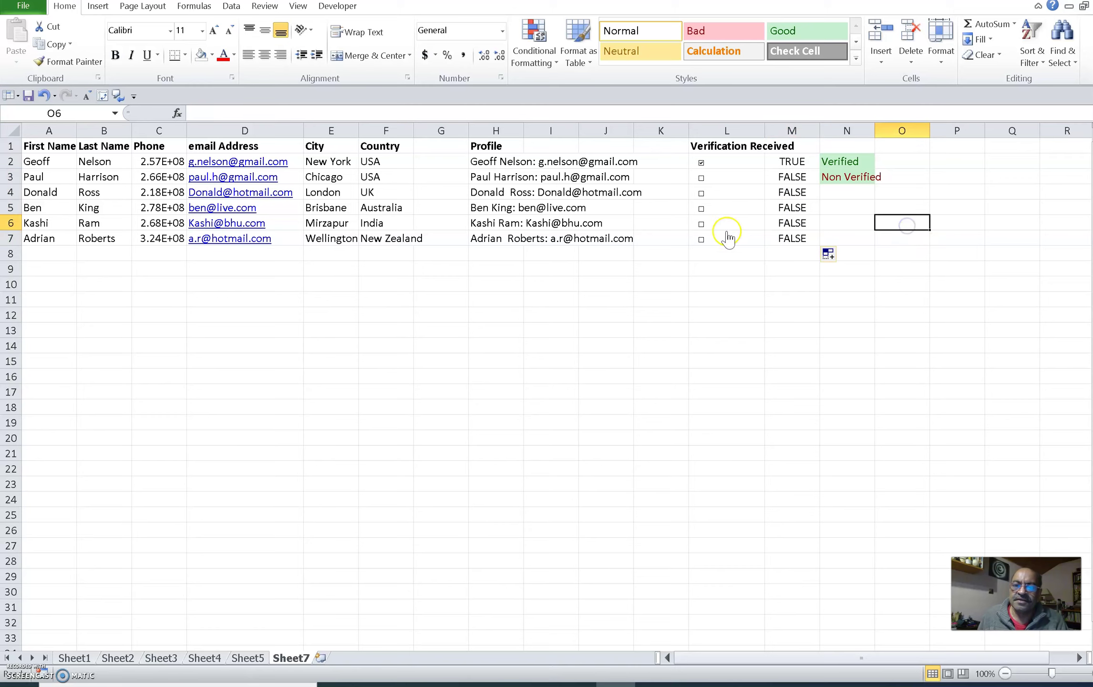
- Toggle the check boxes in L4 to L7 to test whether they drive the values in column M
left_click(701, 200)
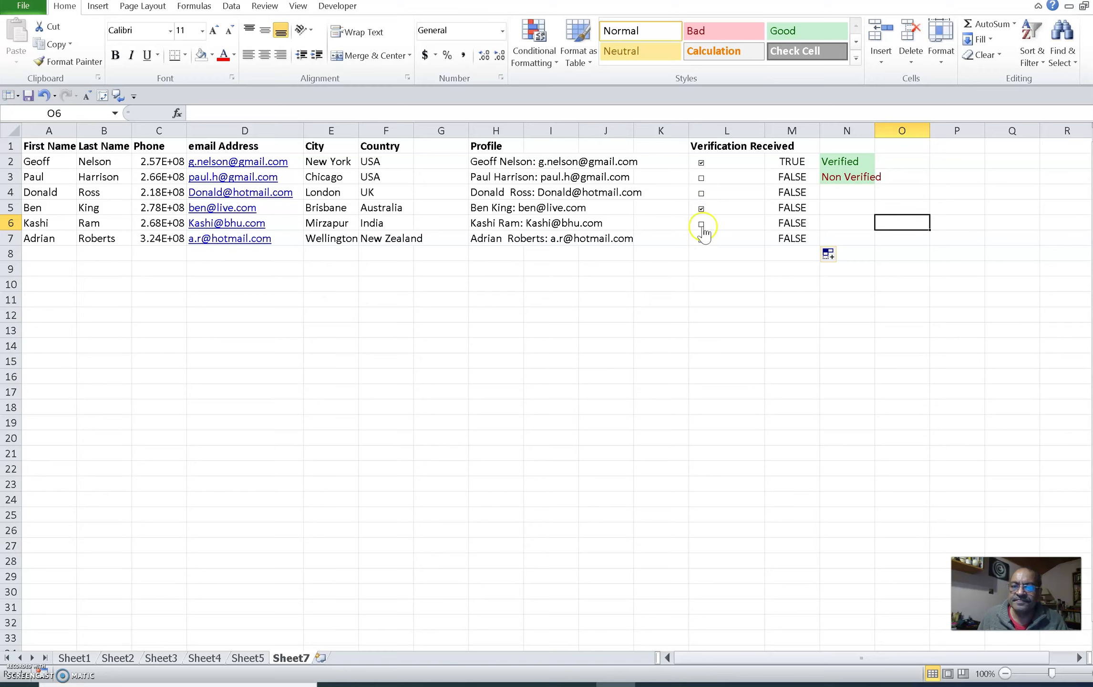
left_click(702, 209)
left_click(702, 224)
left_click(701, 240)
- Delete the filled values from cells M4 to M7
left_click_drag(789, 193, 787, 233)
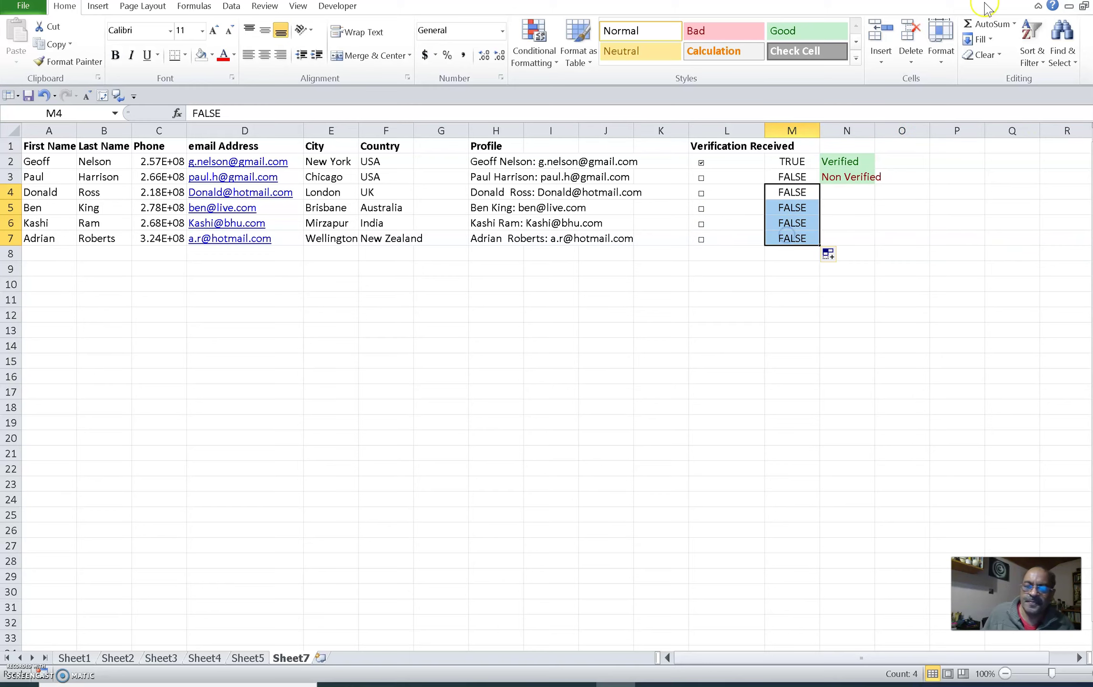
key("Delete")
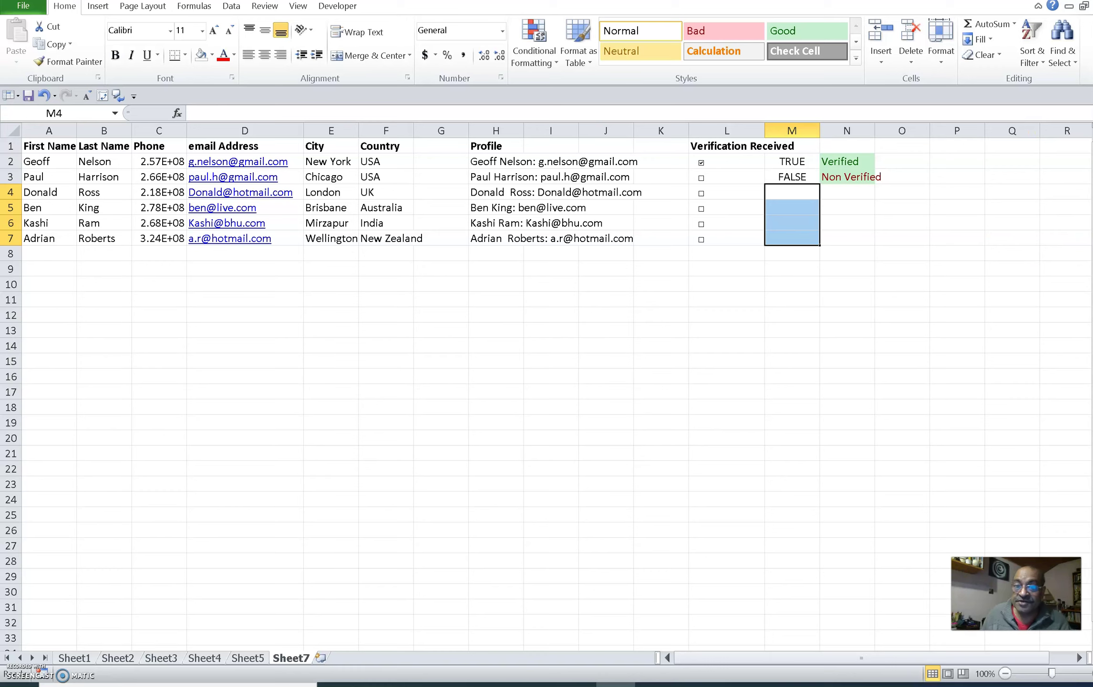
left_click(795, 192)
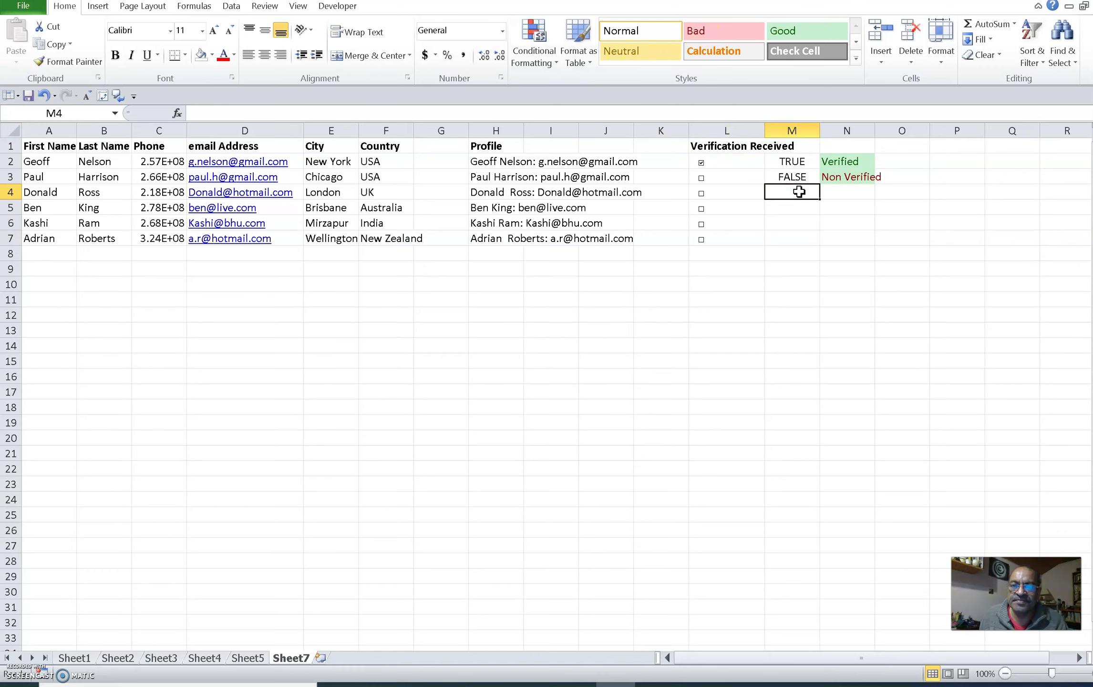
- Link the check box in L4 to cell $M$4 through its Format Control settings
right_click(704, 195)
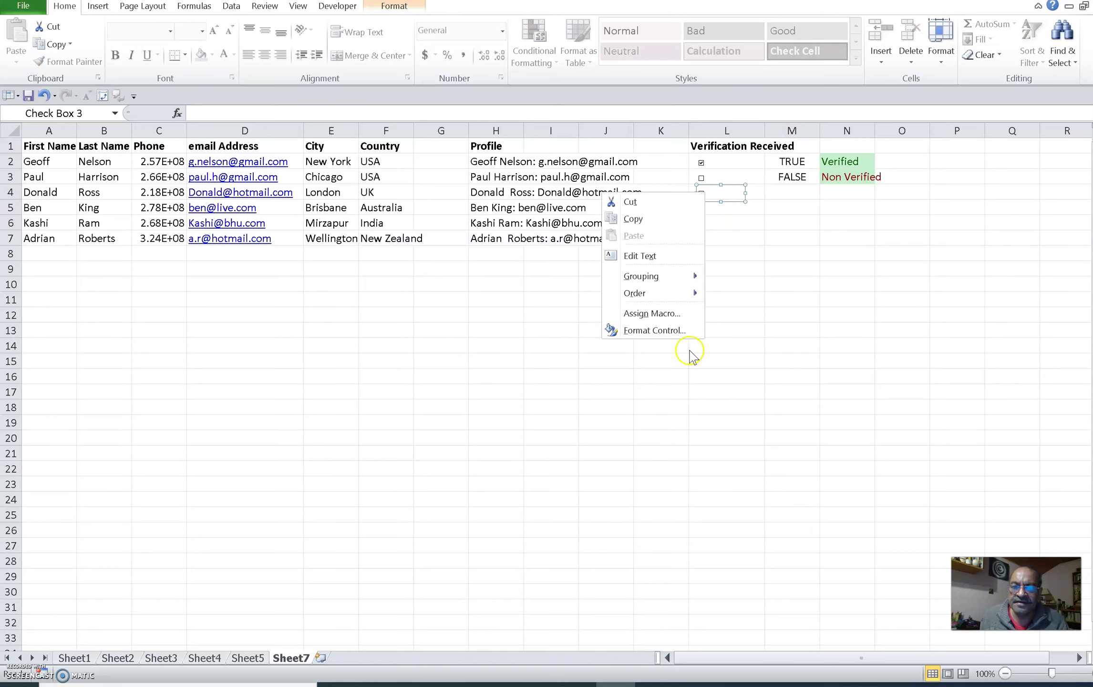
left_click(680, 334)
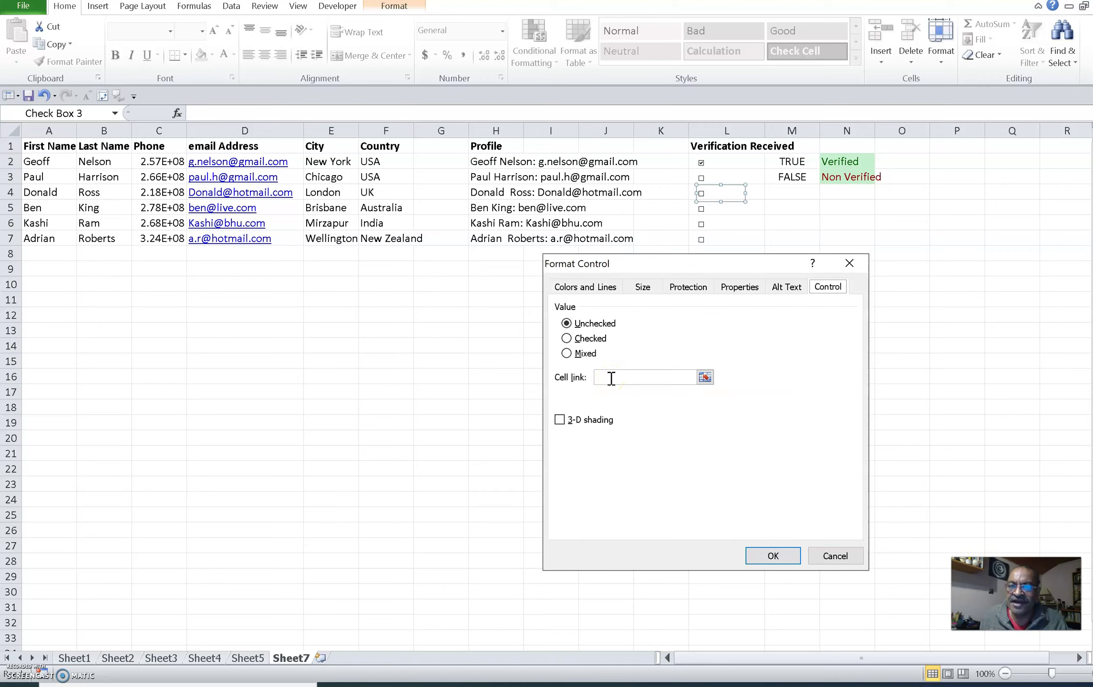
left_click(611, 378)
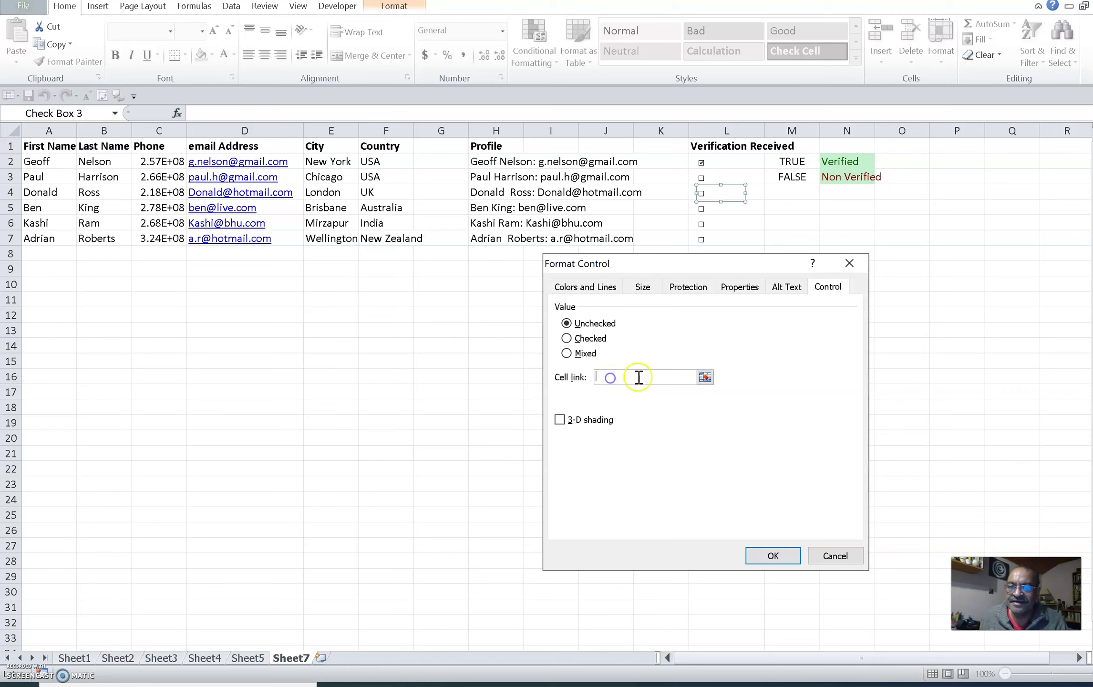
left_click(705, 379)
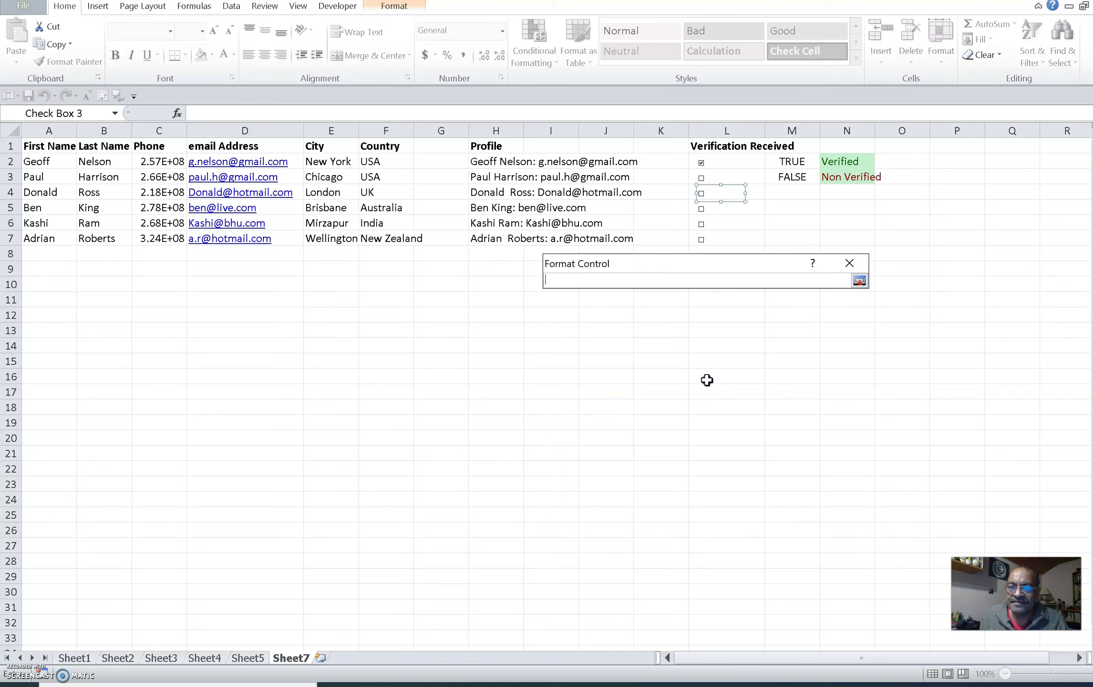
left_click(795, 195)
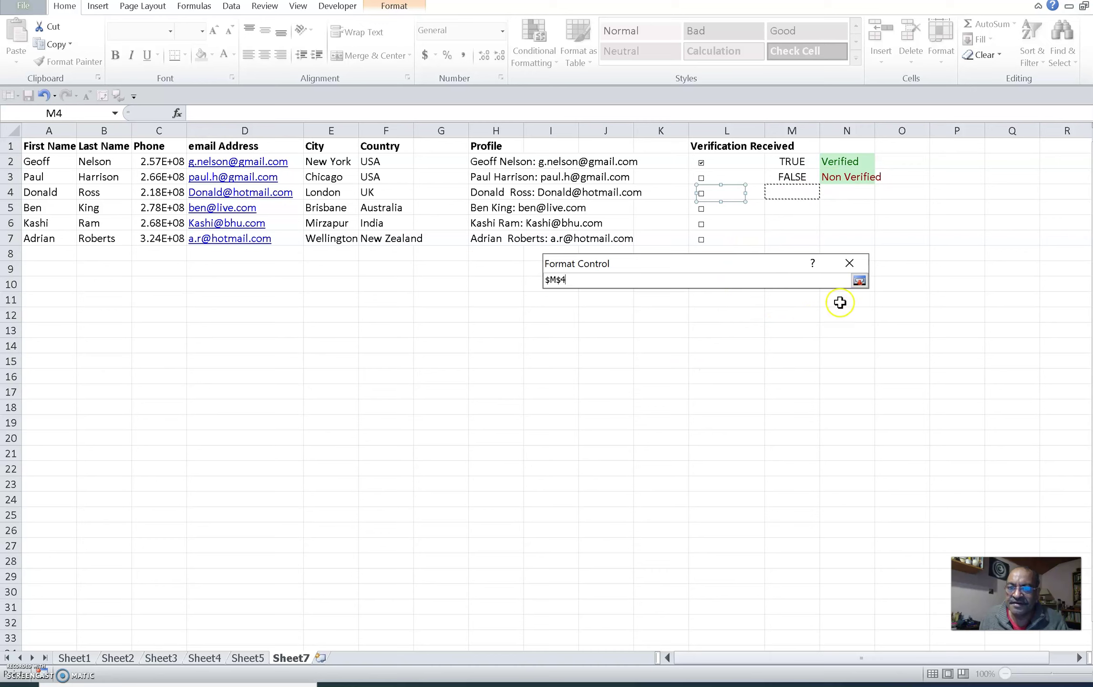
left_click(849, 263)
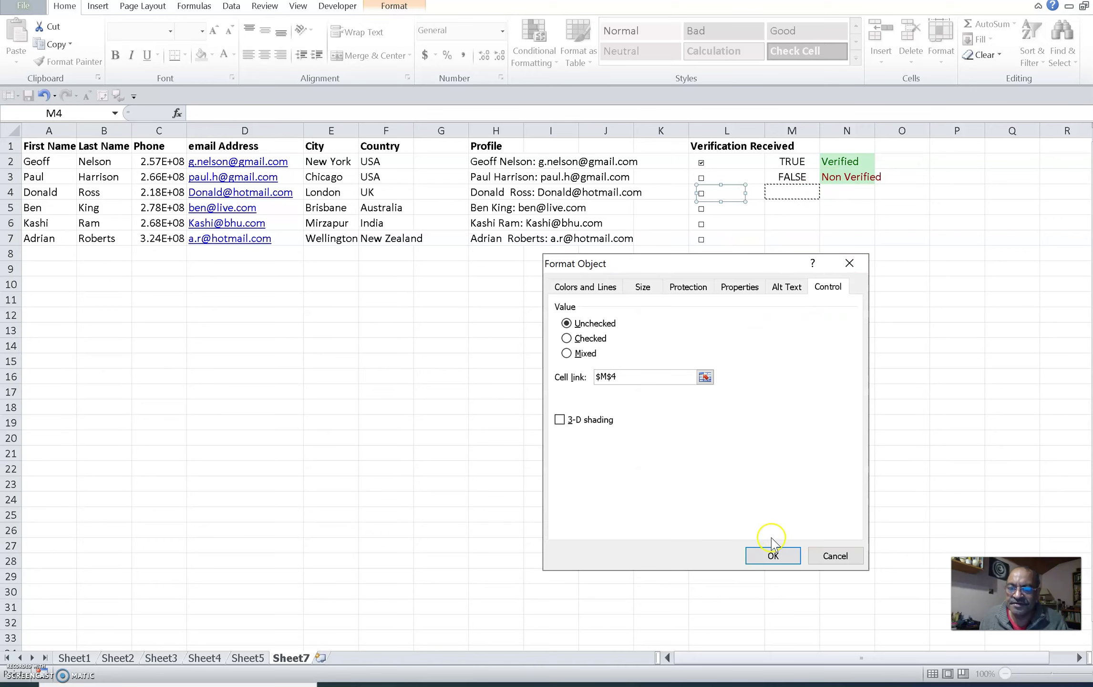
left_click(773, 556)
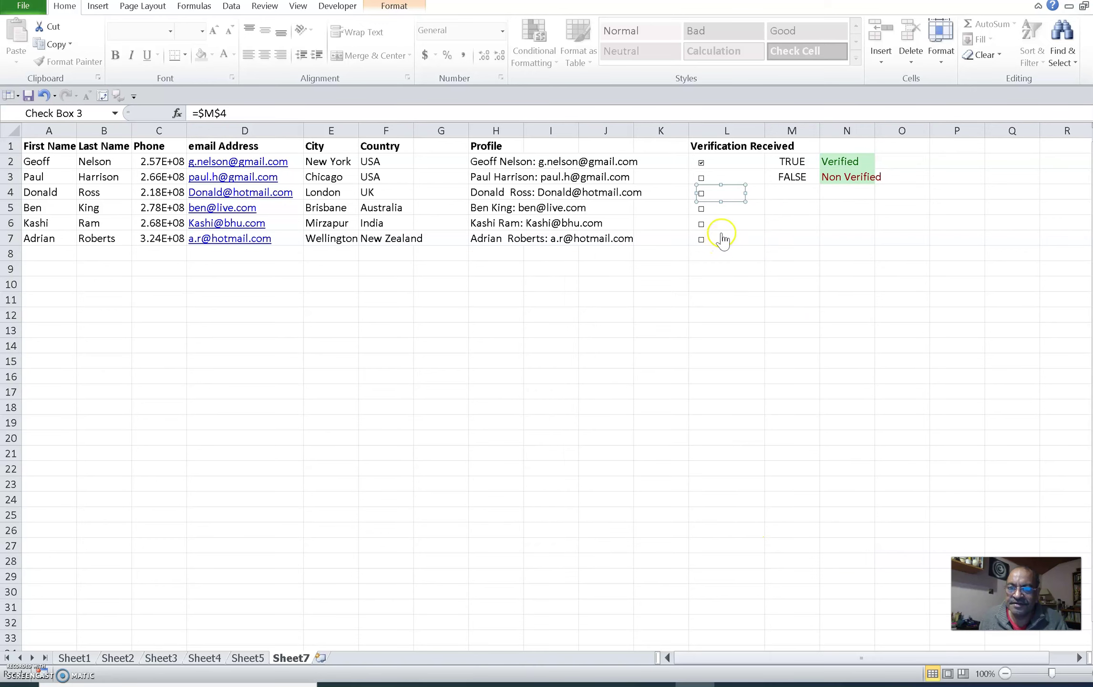
- Tick the check box in L5 and link it to cell $M$5 through its Format Control settings
left_click(724, 211)
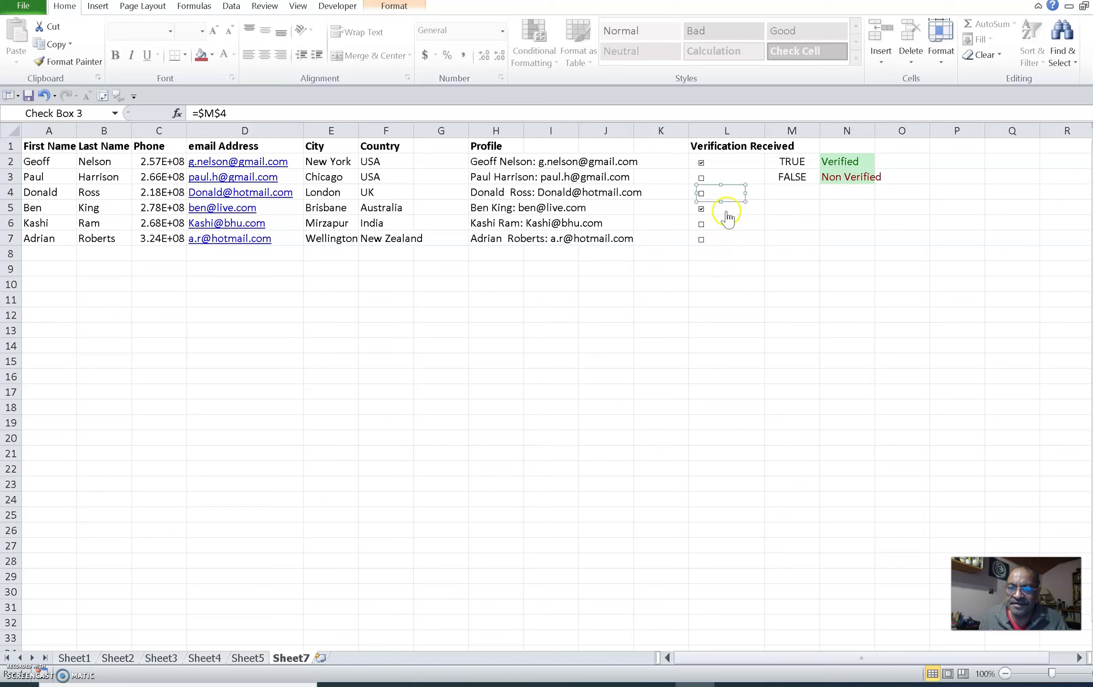
right_click(735, 210)
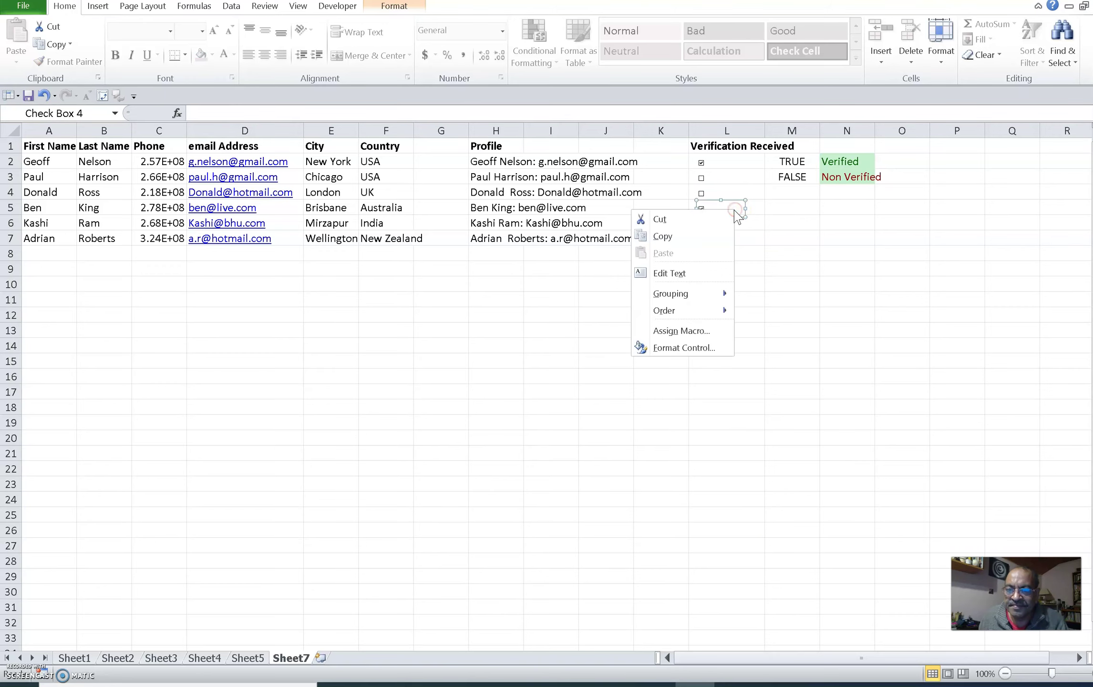
left_click(688, 353)
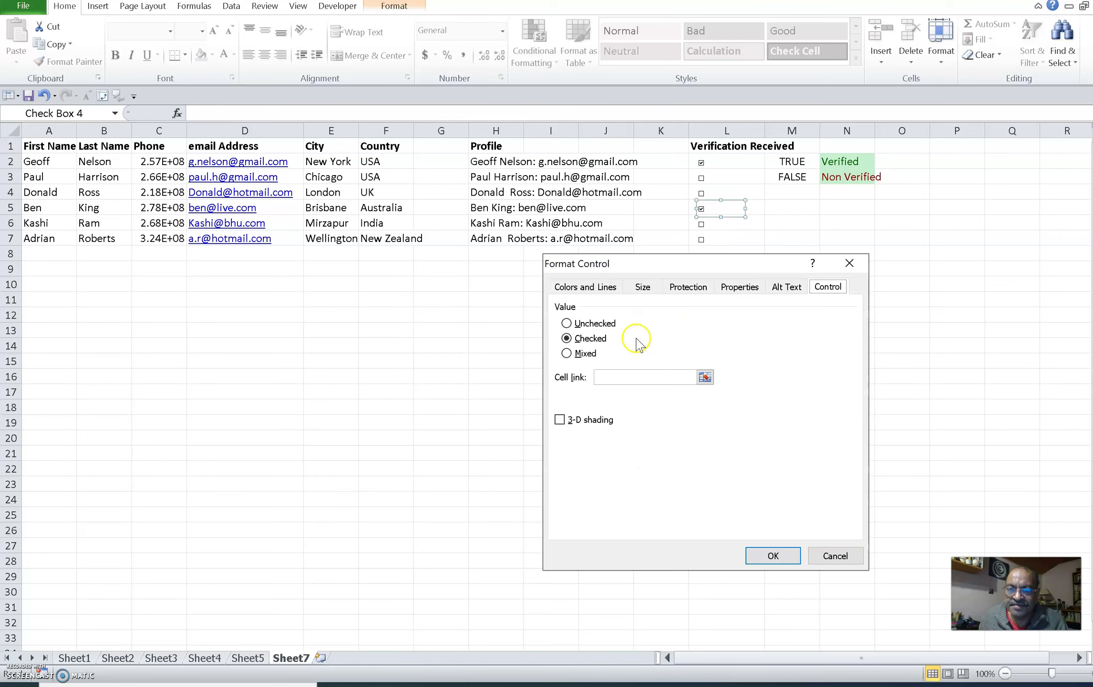
left_click(637, 377)
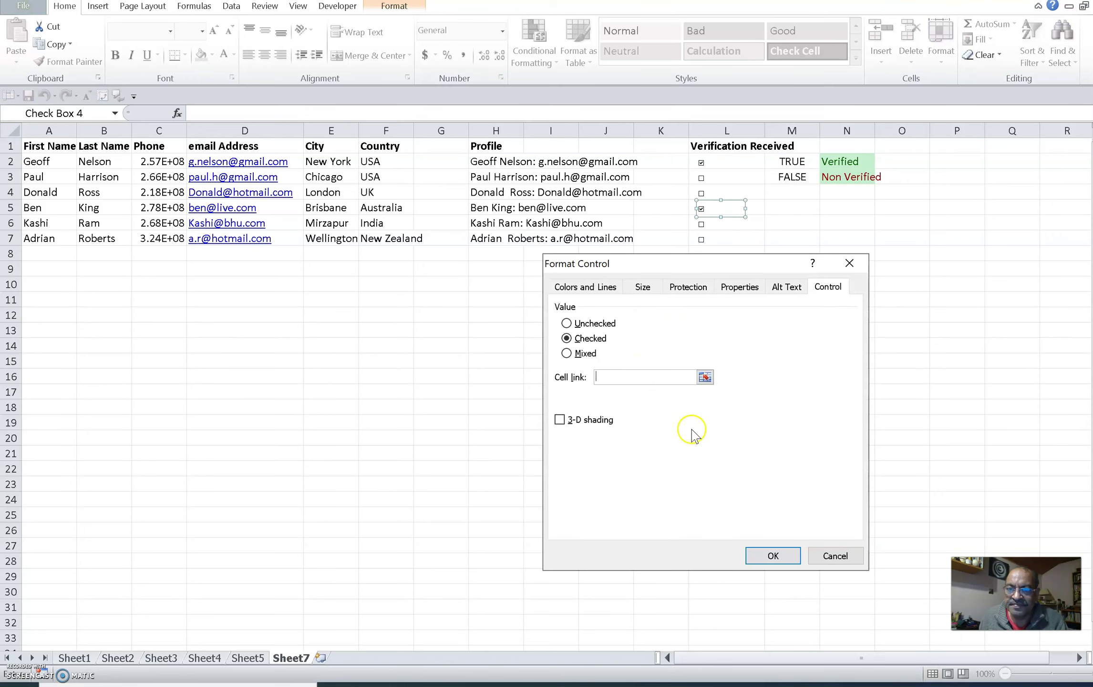
left_click(705, 377)
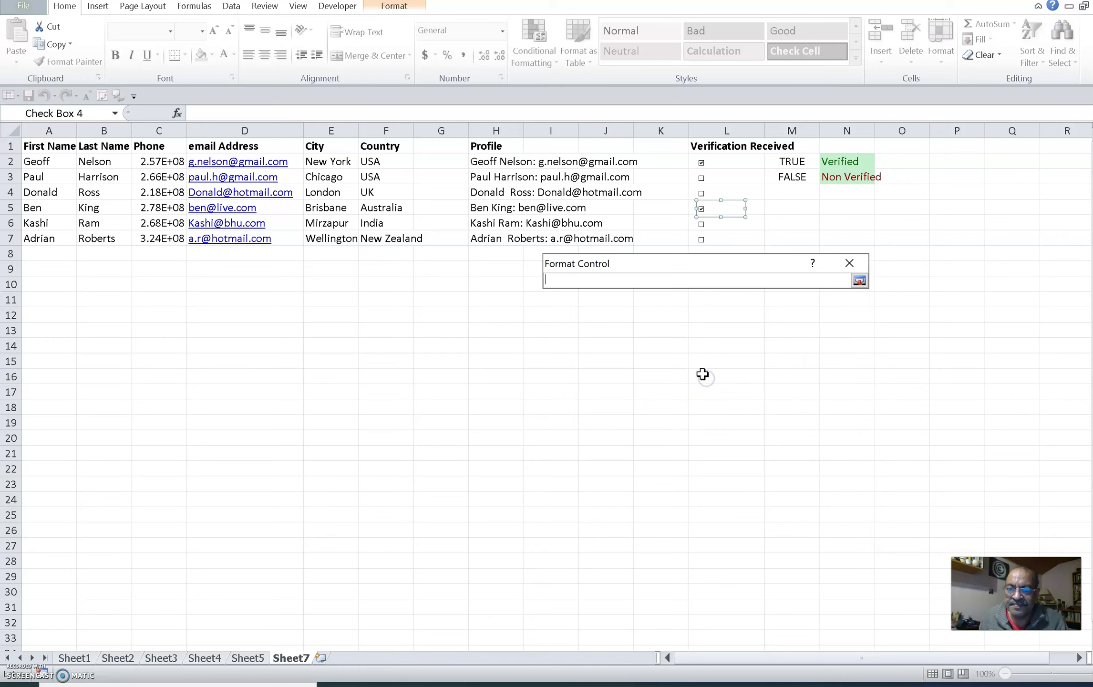
left_click(791, 209)
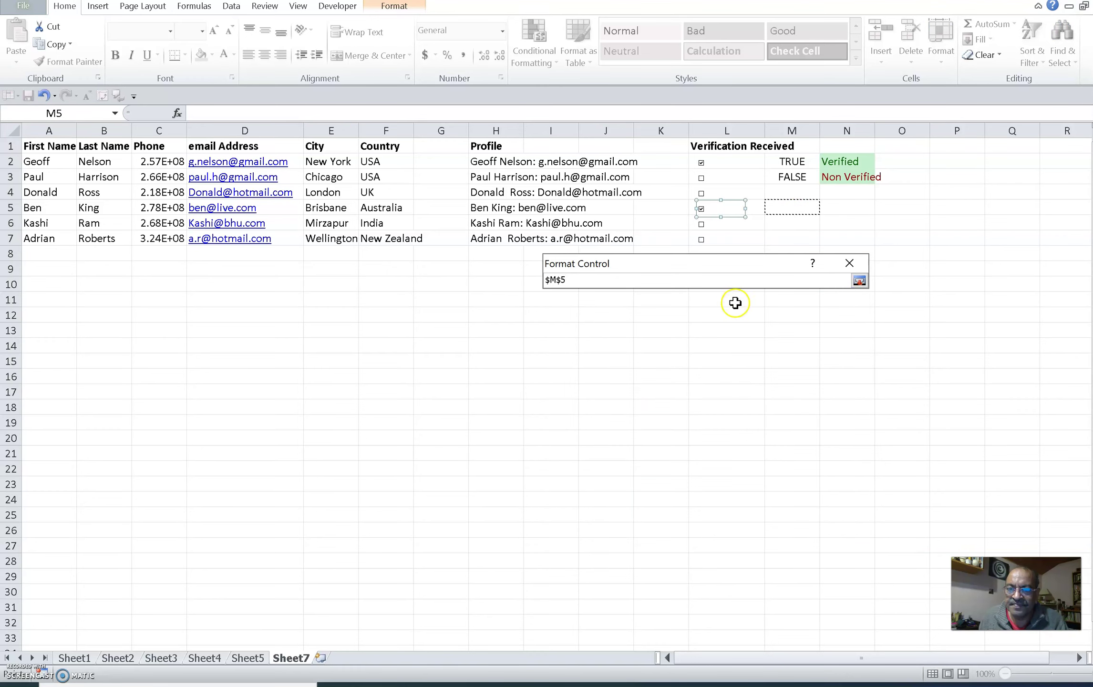
left_click(849, 263)
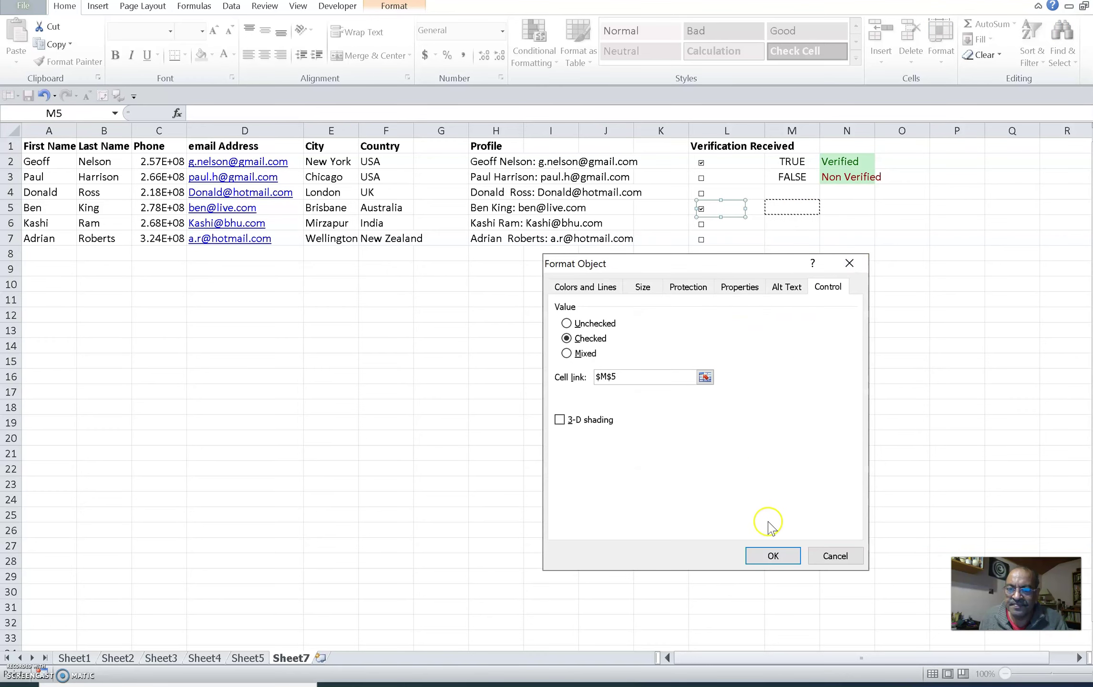
left_click(773, 554)
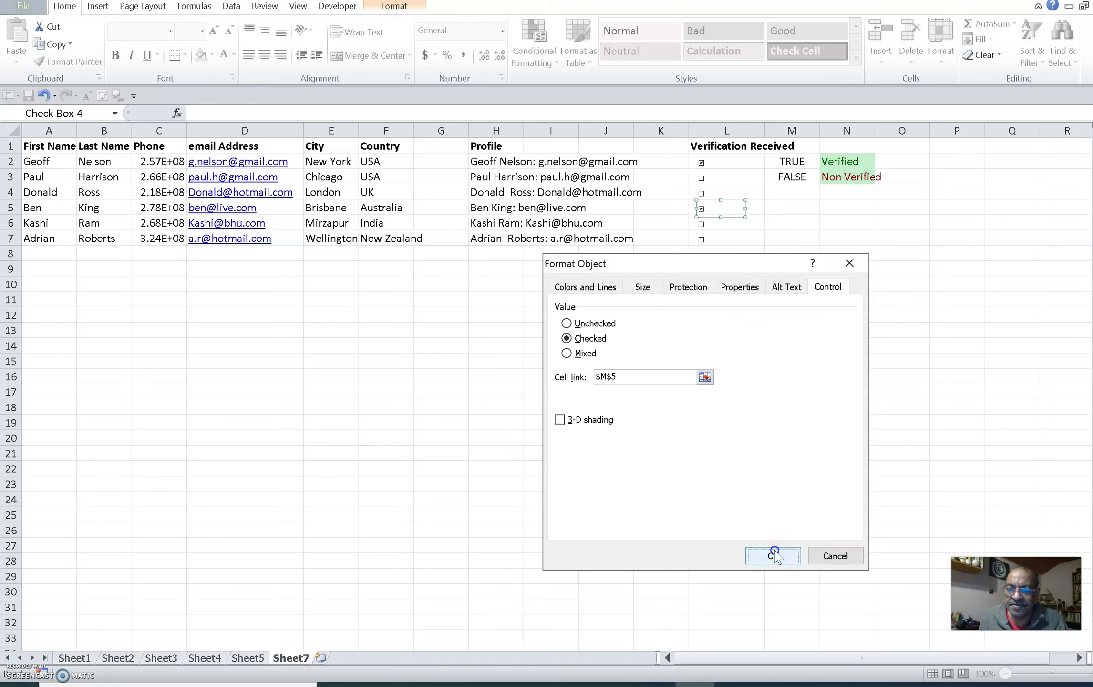
left_click(733, 226)
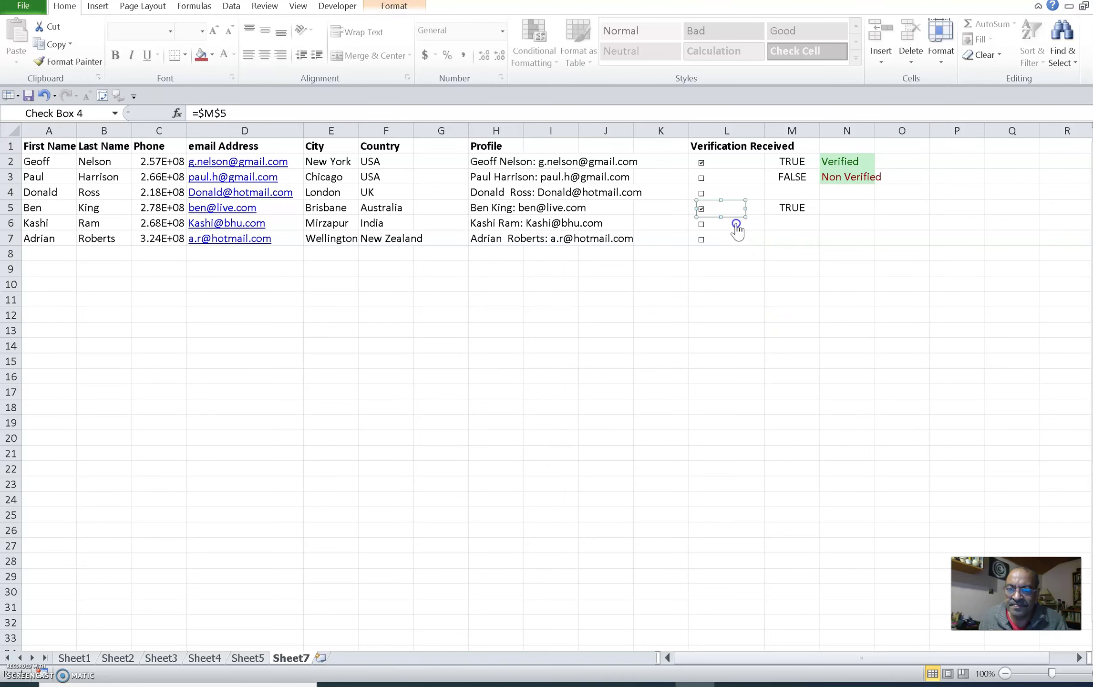
right_click(746, 222)
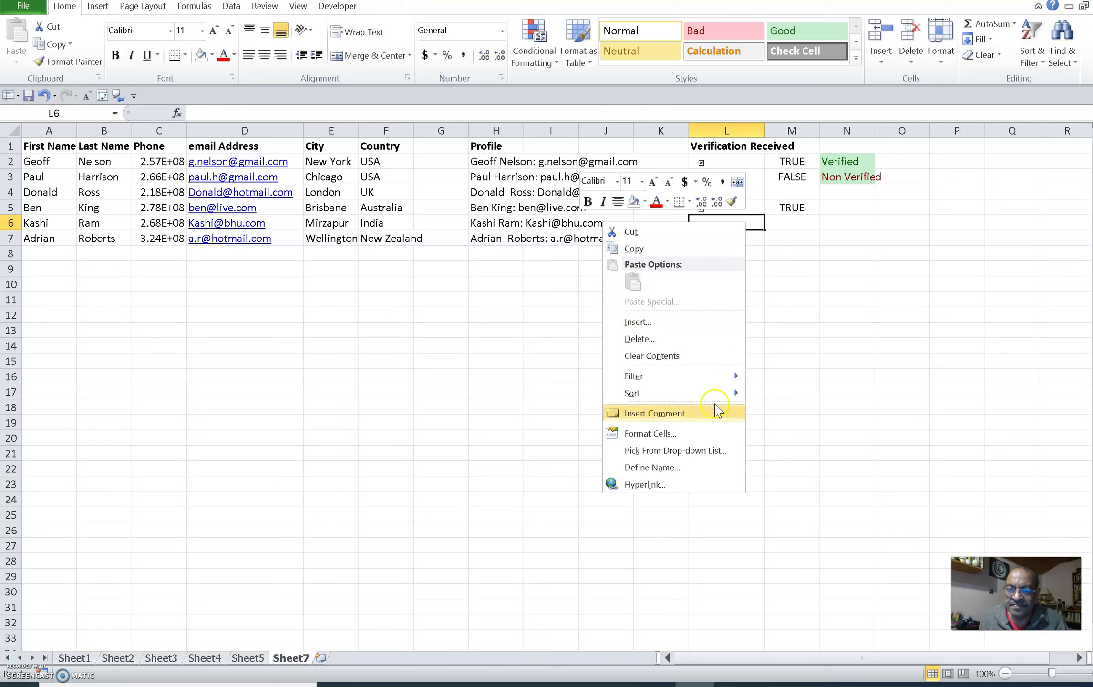
left_click(702, 433)
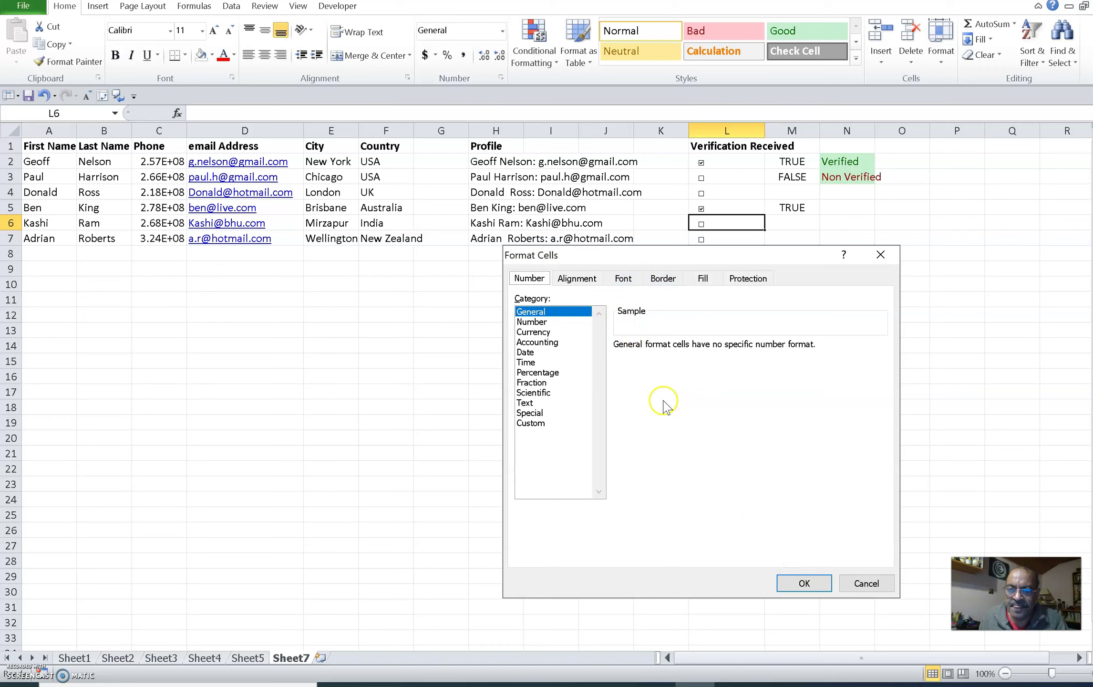
left_click(858, 582)
- Link the check box in L6 to cell $M$6 through its Format Control settings
right_click(721, 222)
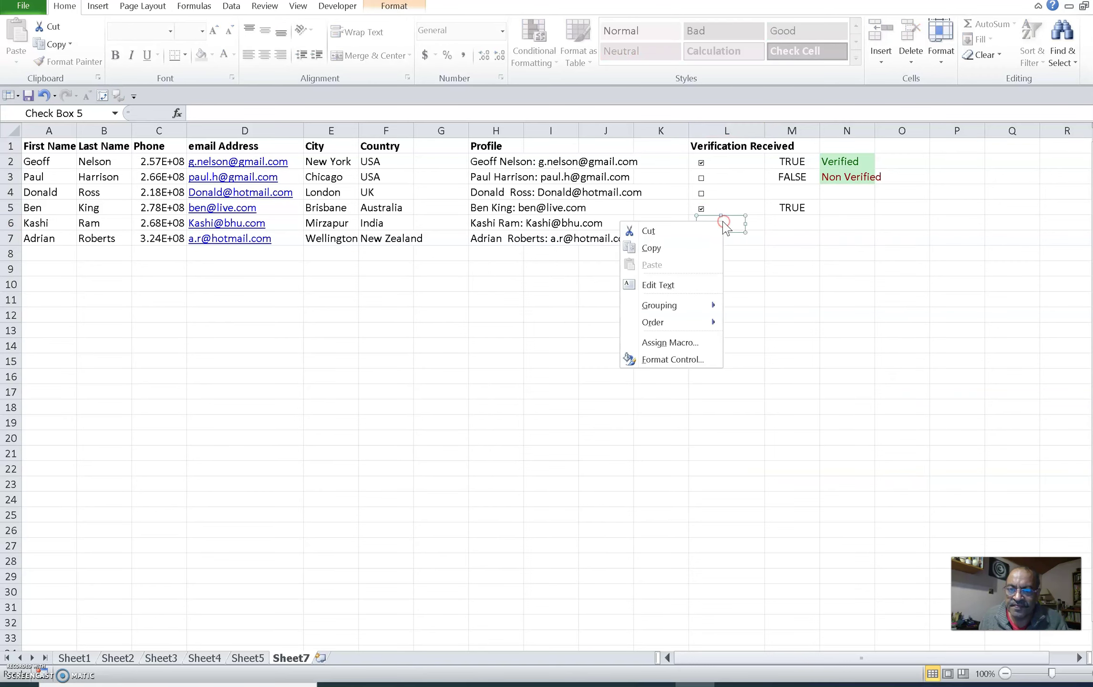
left_click(692, 363)
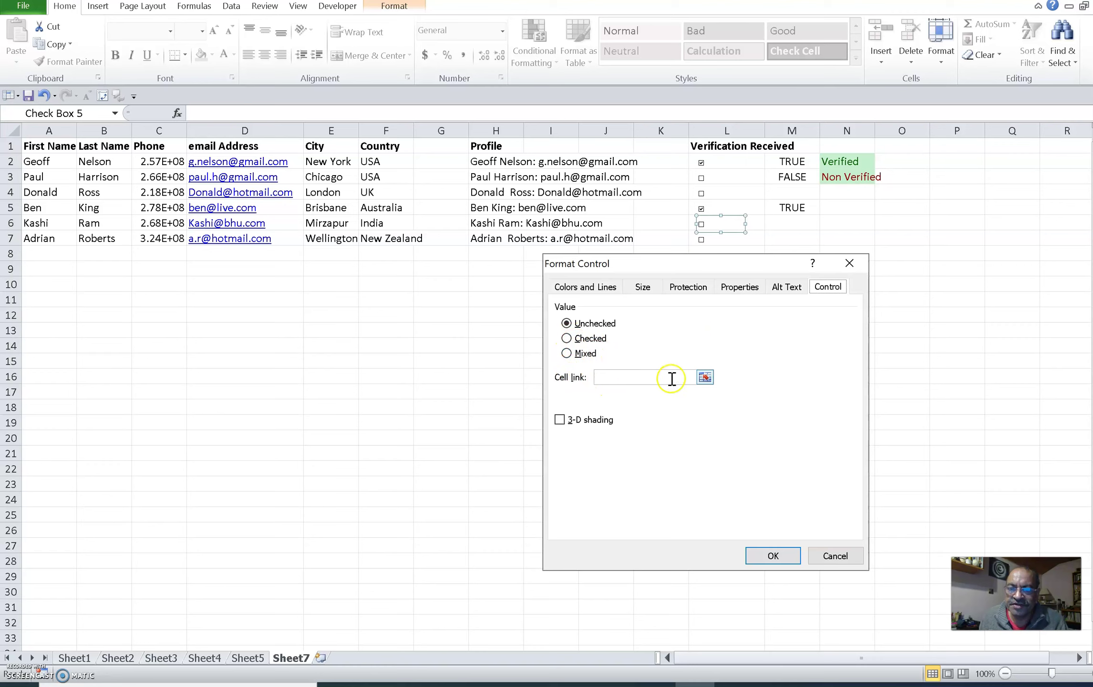
left_click(704, 378)
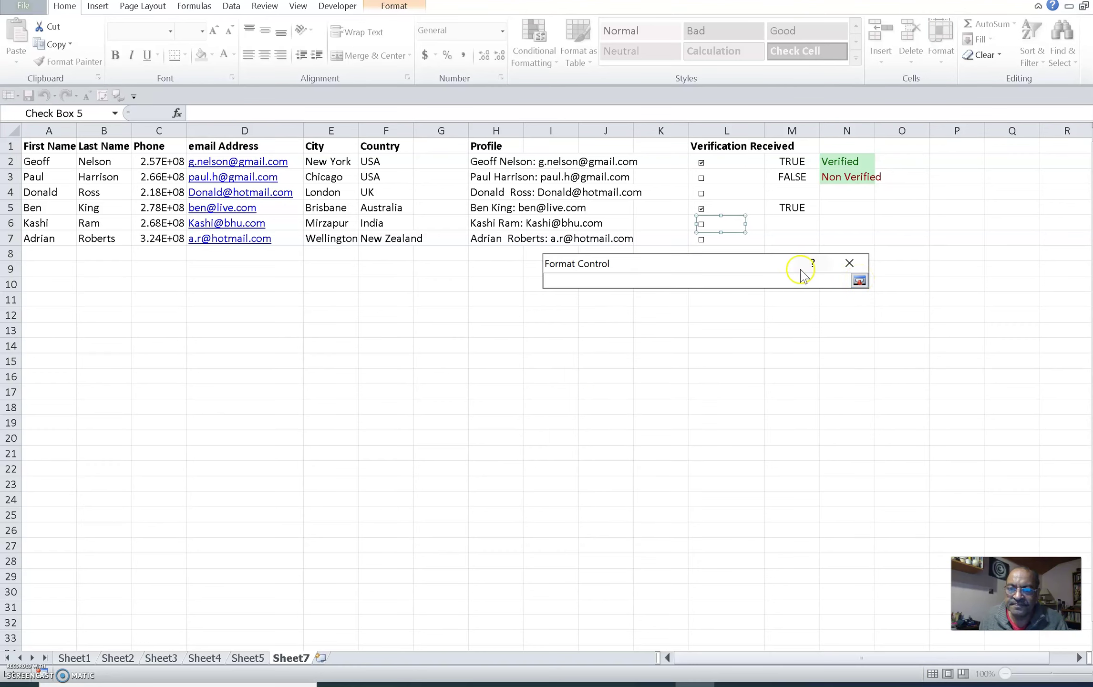
left_click(782, 225)
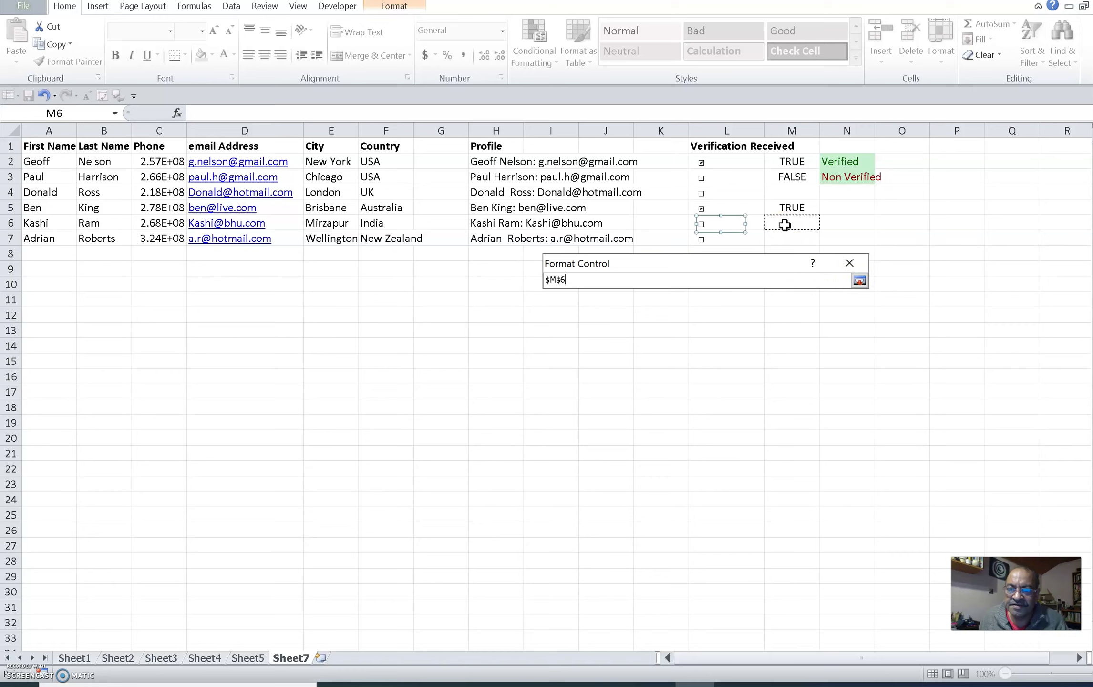
left_click(845, 262)
left_click(773, 556)
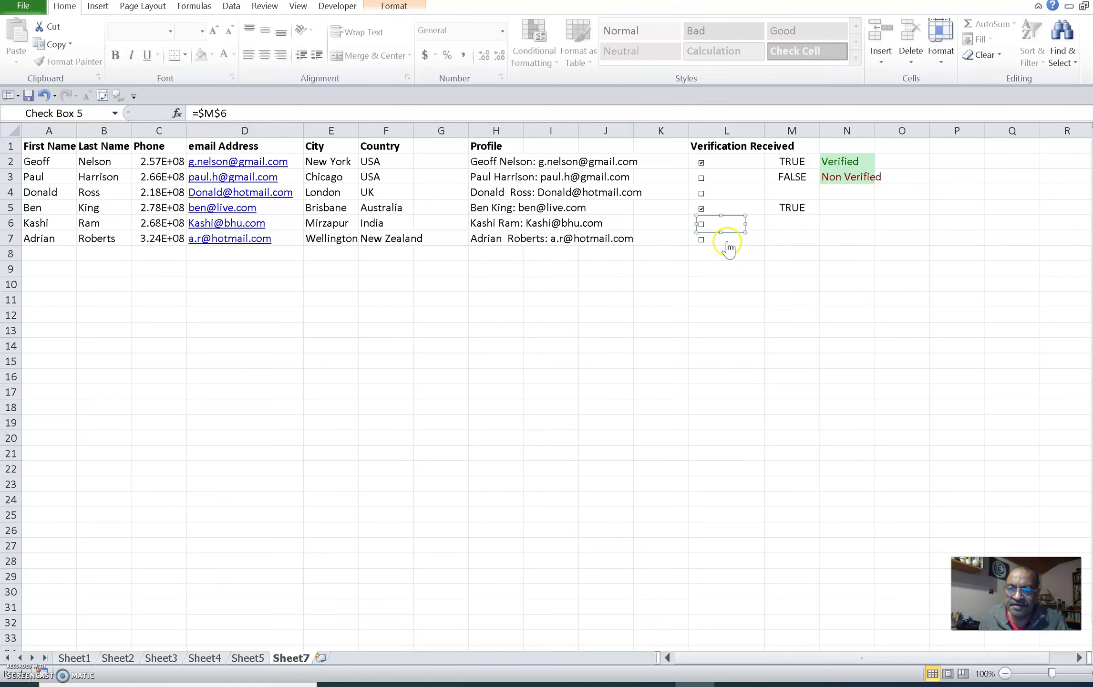
- Link the check box in L7 to cell $M$7 through its Format Control settings, then deselect it
right_click(728, 240)
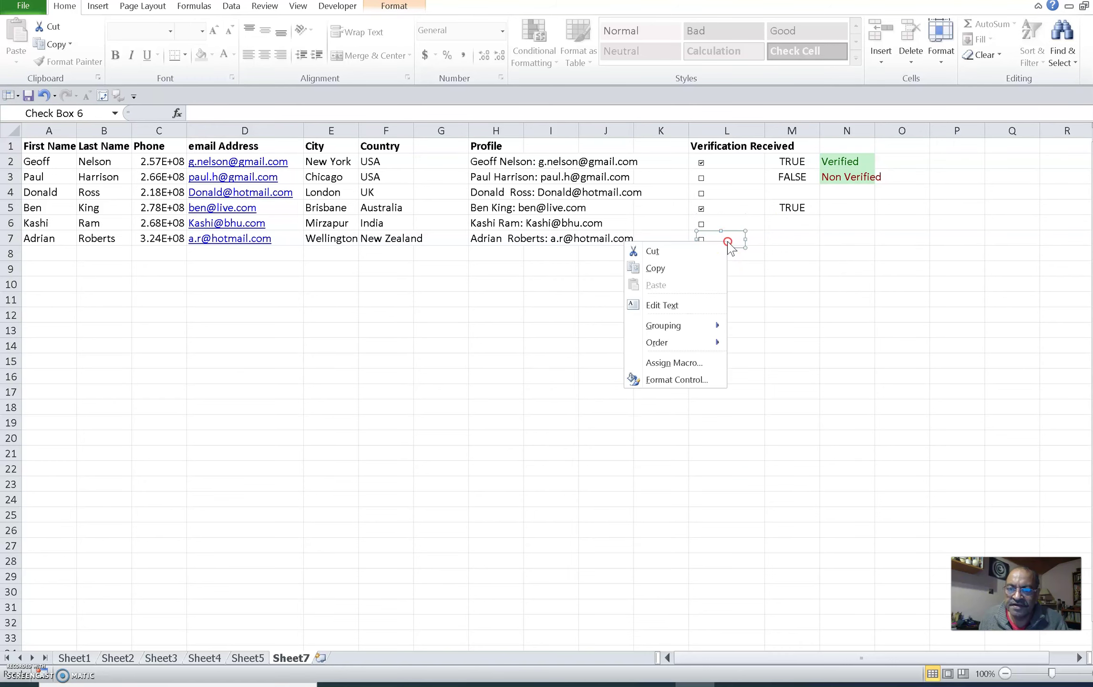
left_click(703, 379)
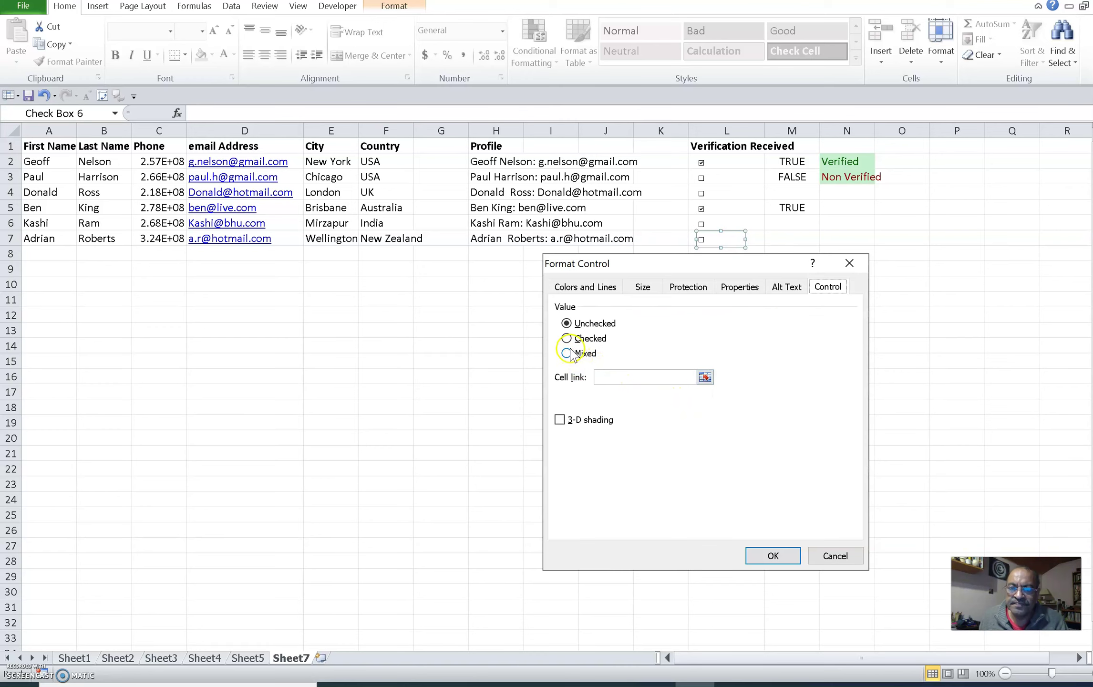
left_click(705, 376)
left_click(784, 241)
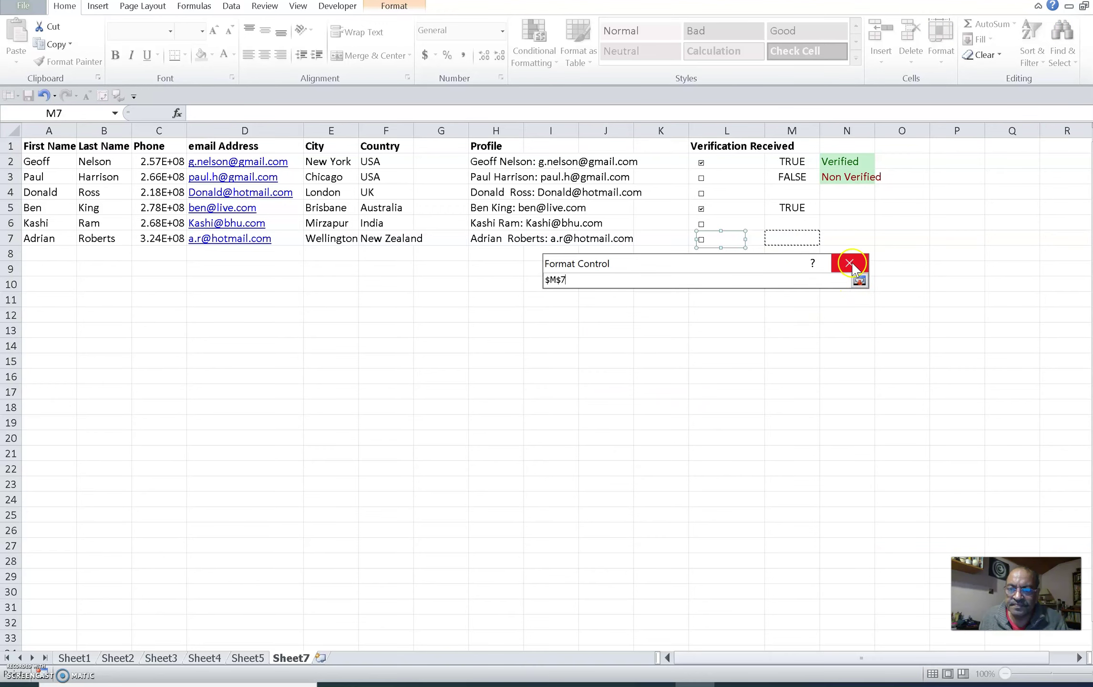
left_click(859, 281)
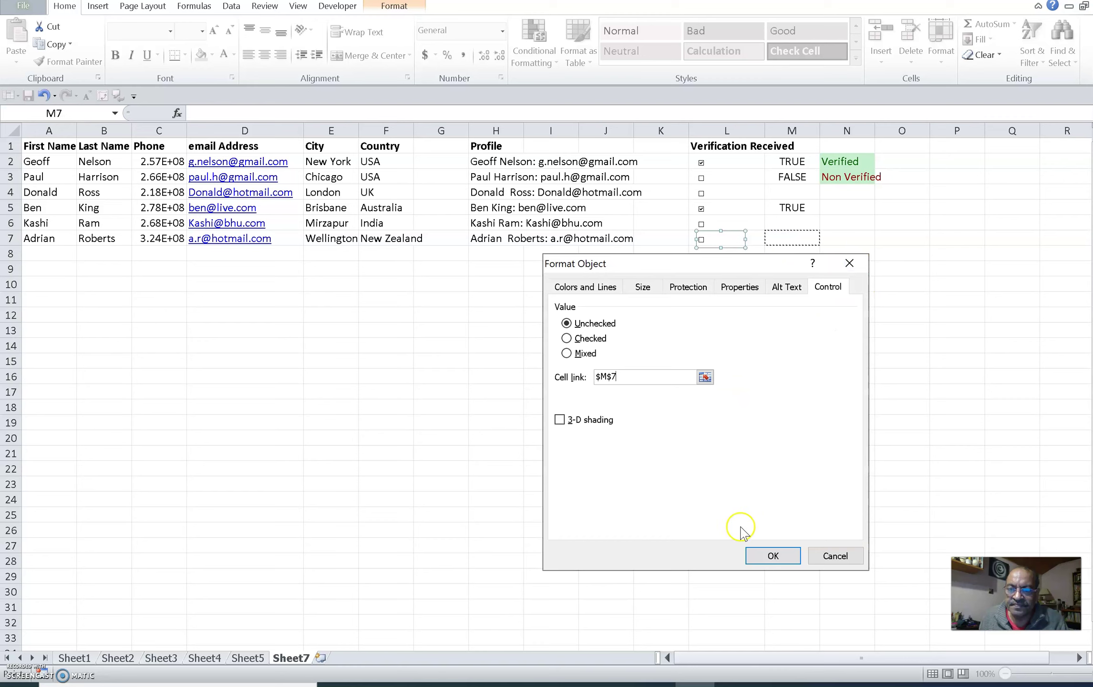
left_click(771, 555)
left_click(801, 379)
left_click(793, 298)
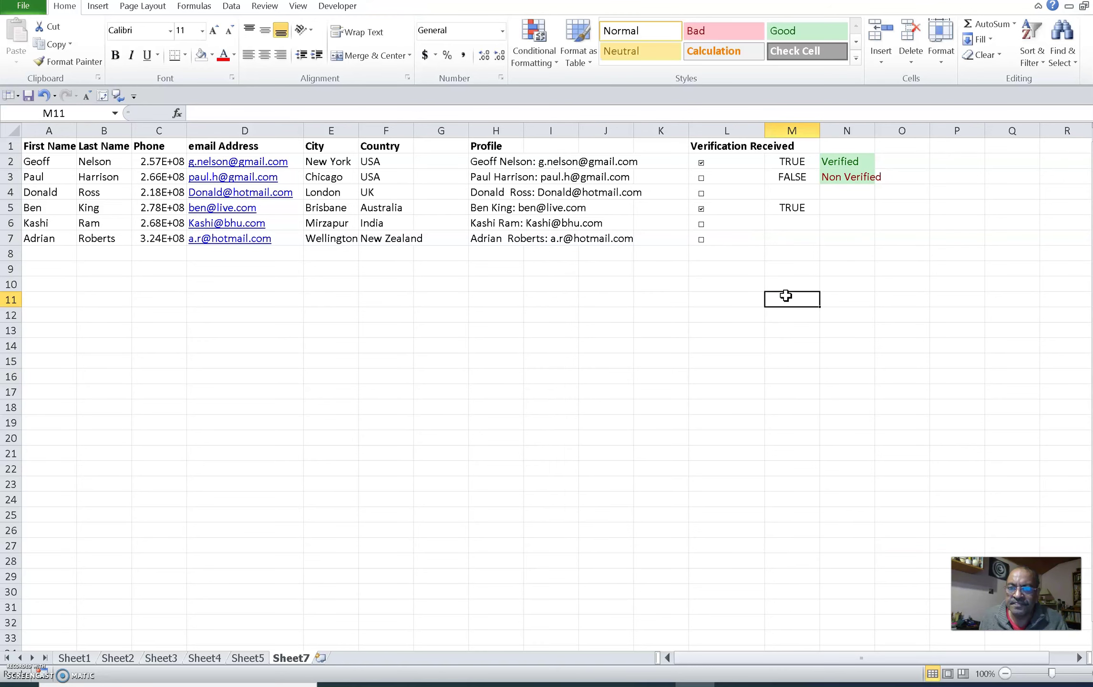
- Test the new links by ticking the check boxes in L4 and L6 and toggling those in L5 and L7 off and on, leaving only L7 unticked
left_click(701, 194)
left_click(703, 214)
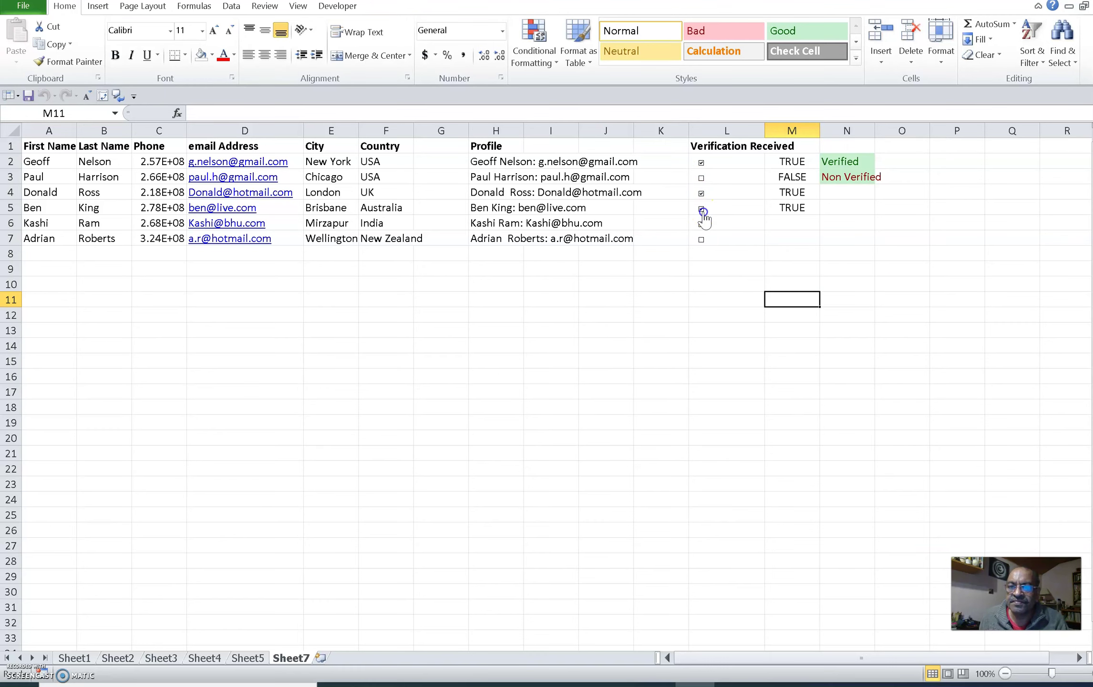
left_click(702, 210)
left_click(701, 224)
left_click(701, 241)
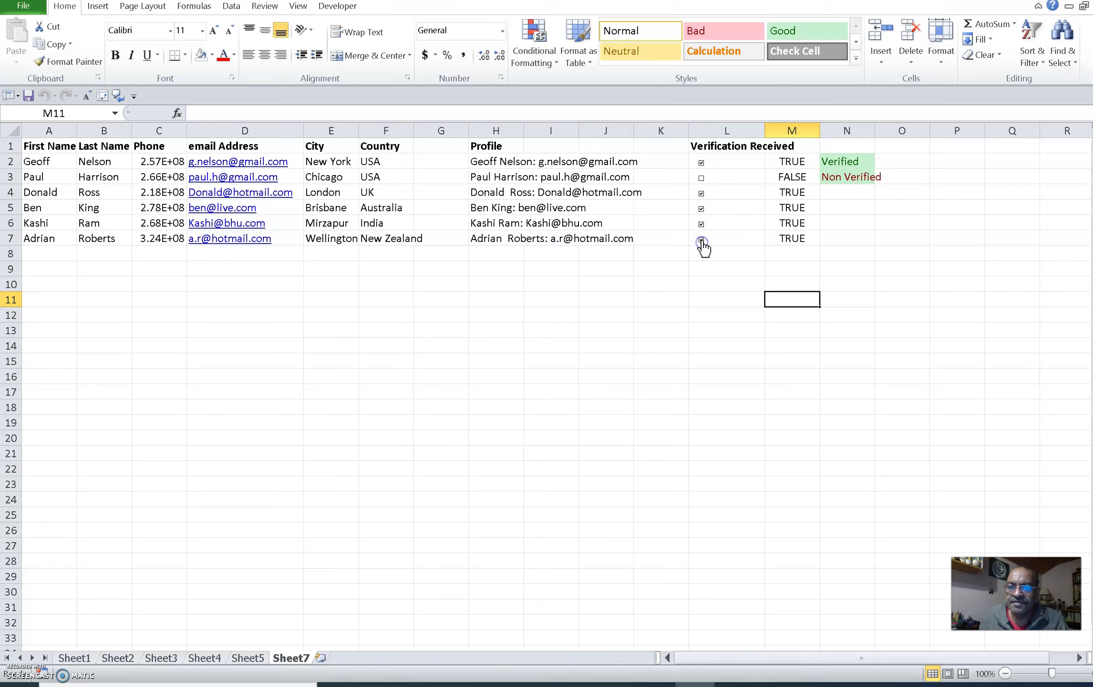
left_click(702, 240)
- Fill the verification status formula from N3 down to N7
left_click(836, 177)
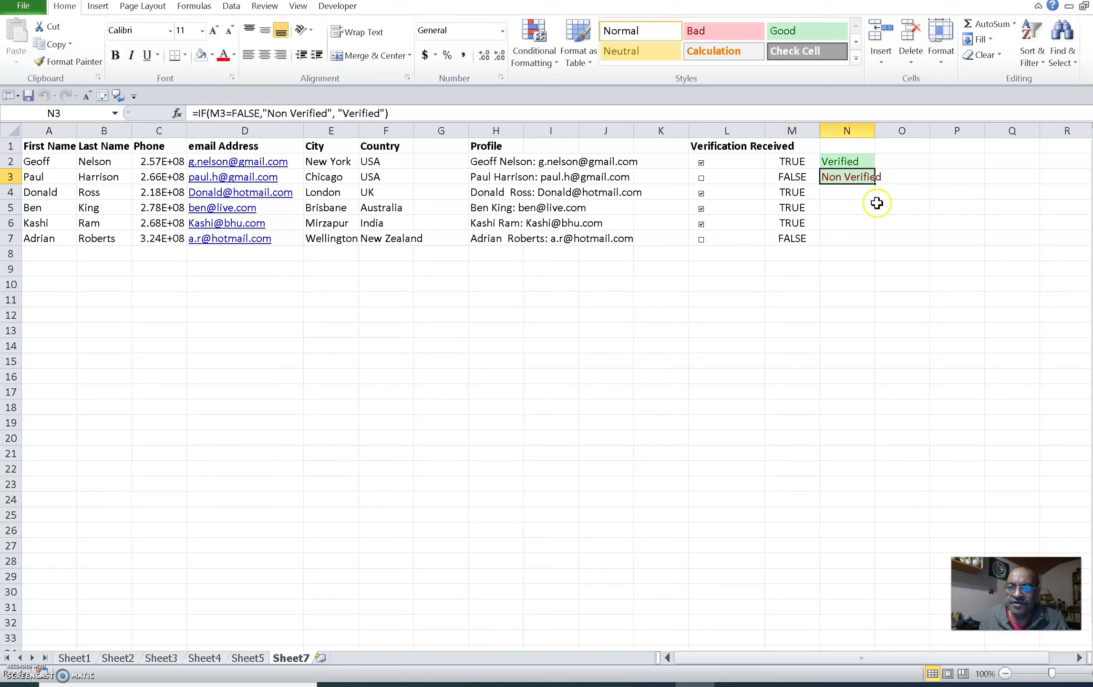
left_click_drag(874, 186, 875, 245)
left_click(953, 206)
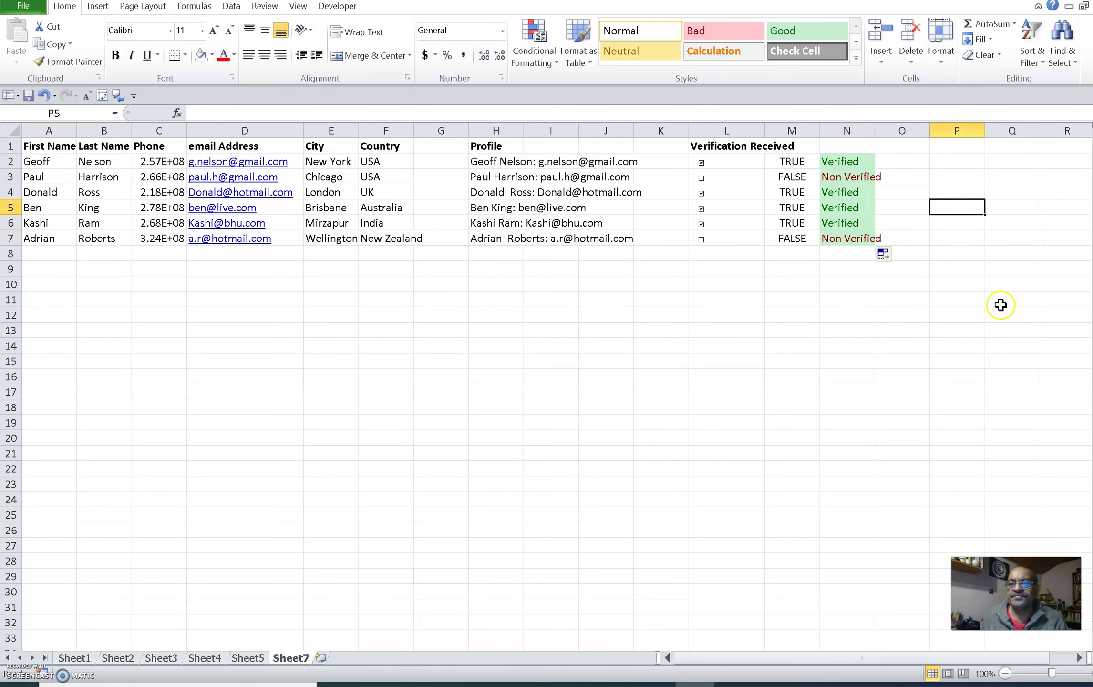
- Hide column M, which holds the linked TRUE/FALSE values
left_click(767, 278)
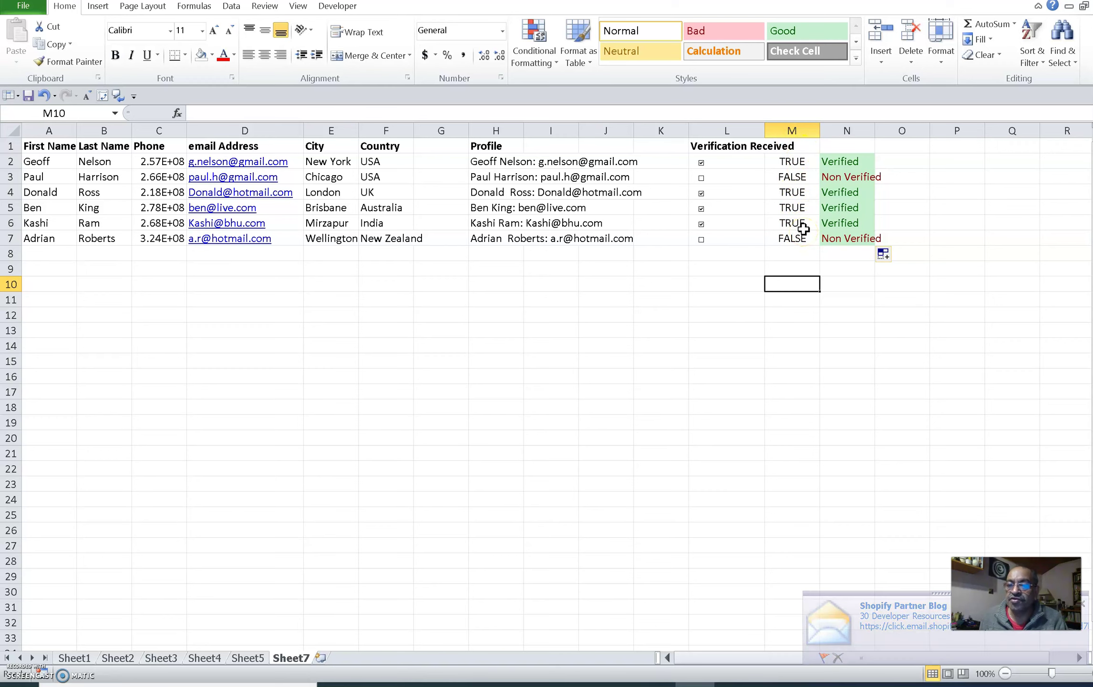
left_click(802, 130)
right_click(801, 131)
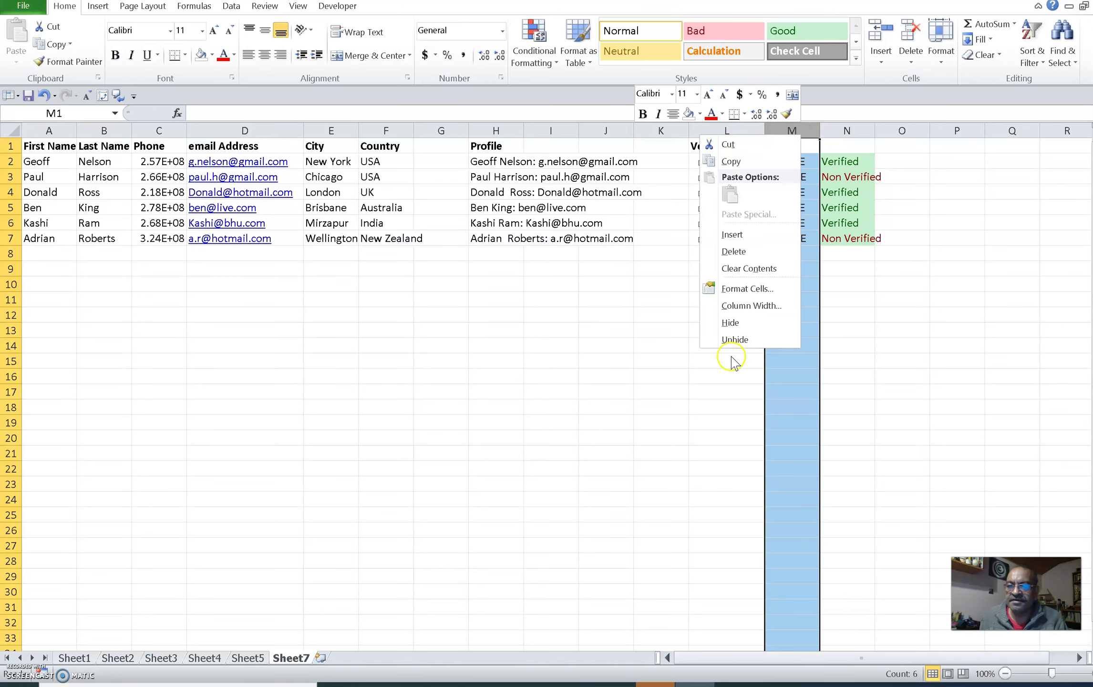
left_click(750, 326)
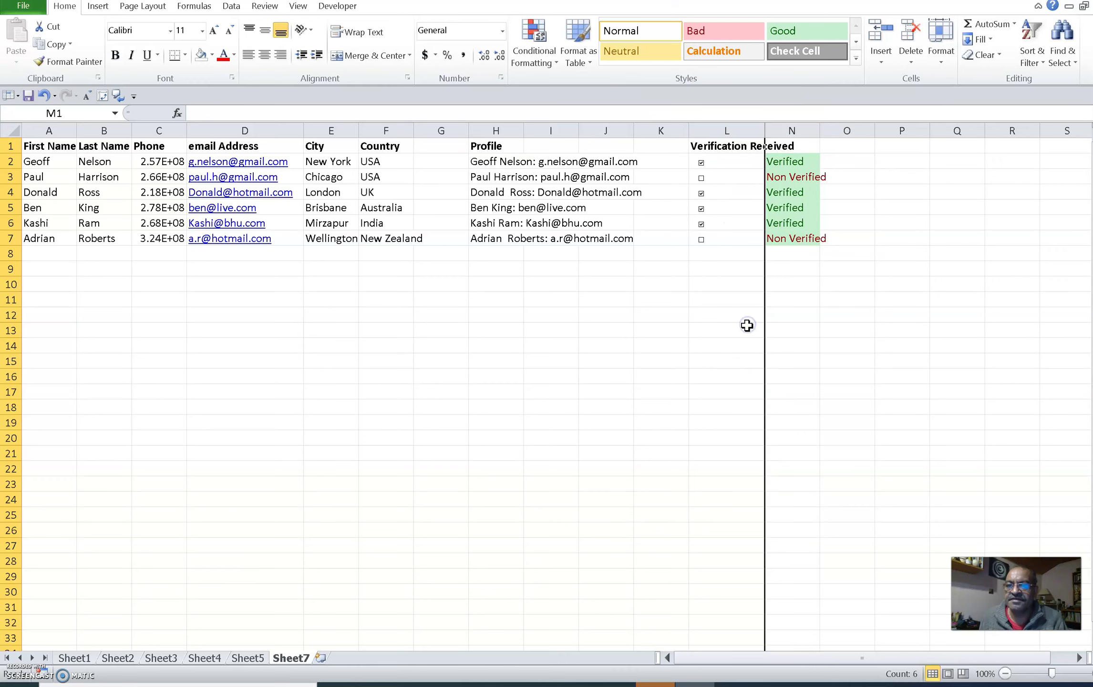
left_click(847, 297)
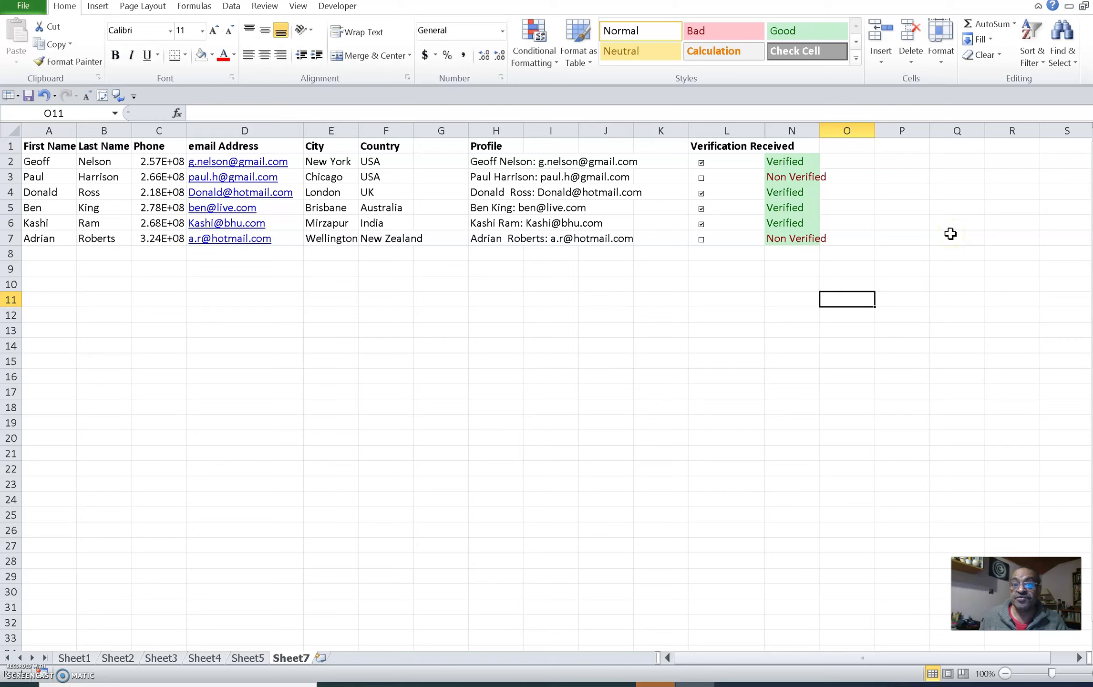
left_click(936, 223)
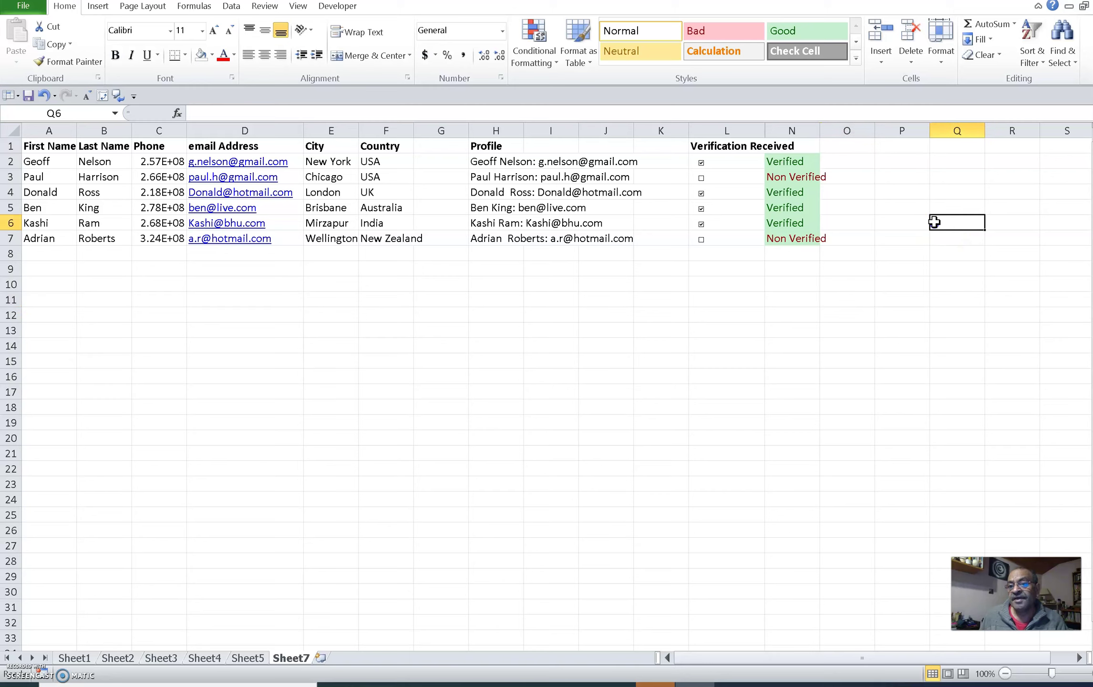